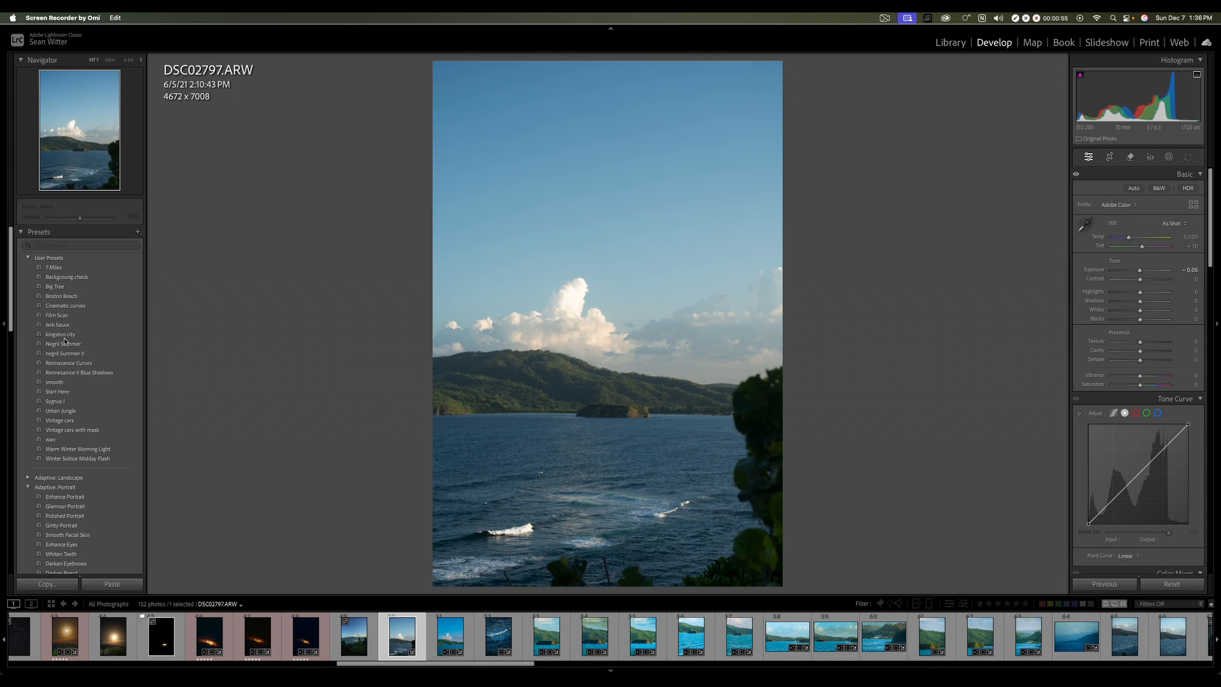
Step: Apply the Jerk Sauce preset to photo DSC02797.ARW and show a side-by-side before/after comparison
click(62, 326)
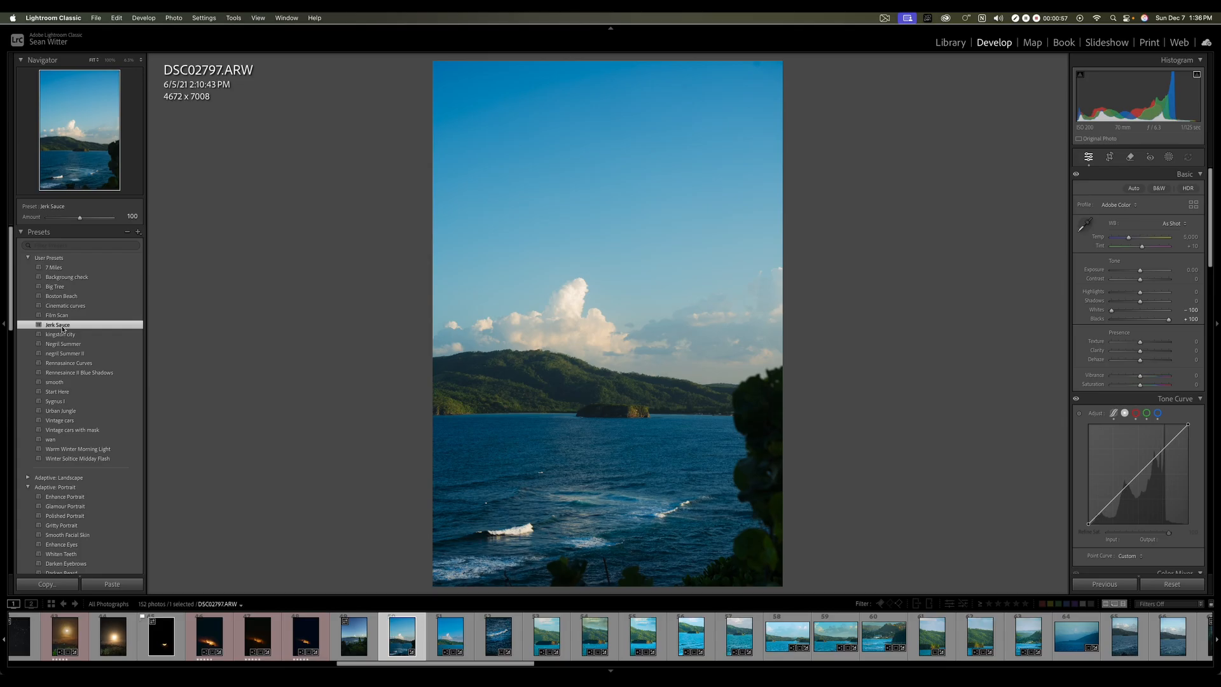
key(y)
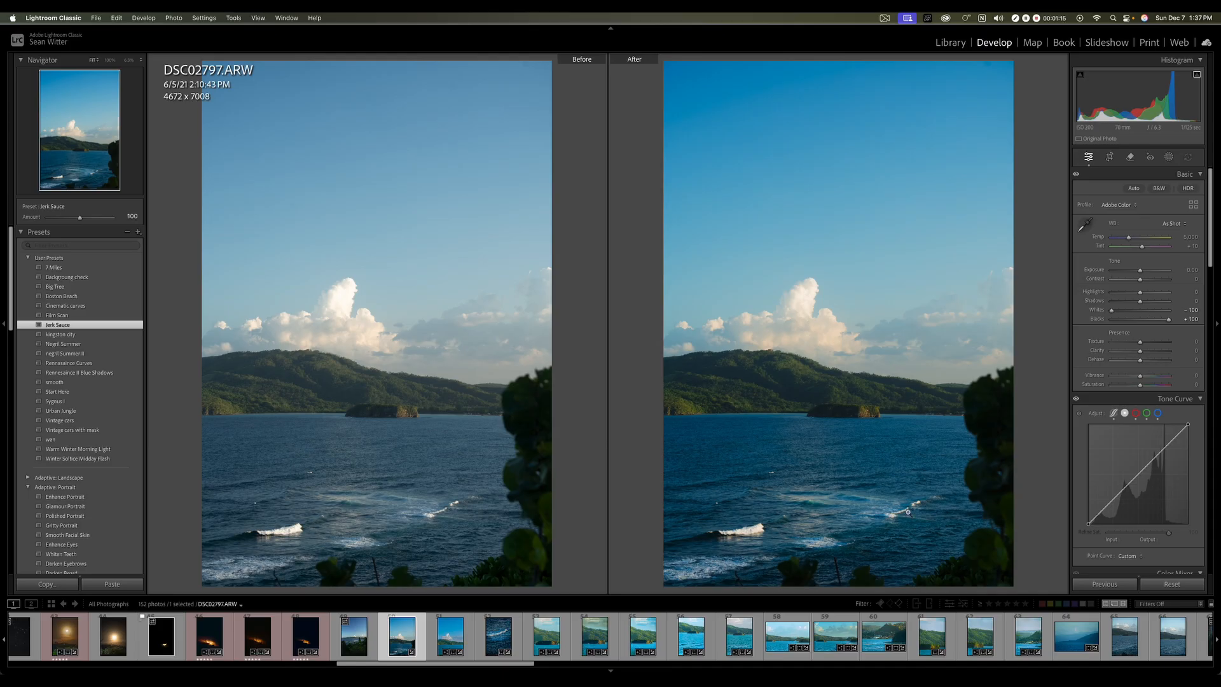
Step: Examine the preset's red, green and blue channel tone curves and its main point curve
click(1136, 414)
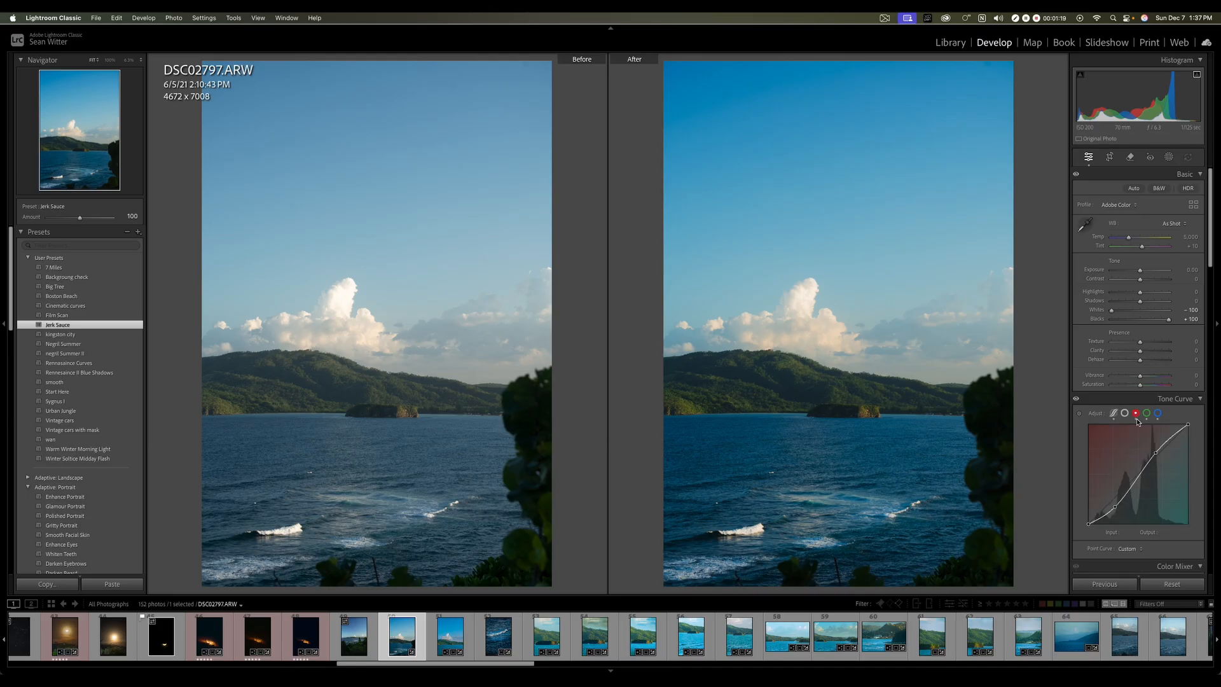
click(1159, 414)
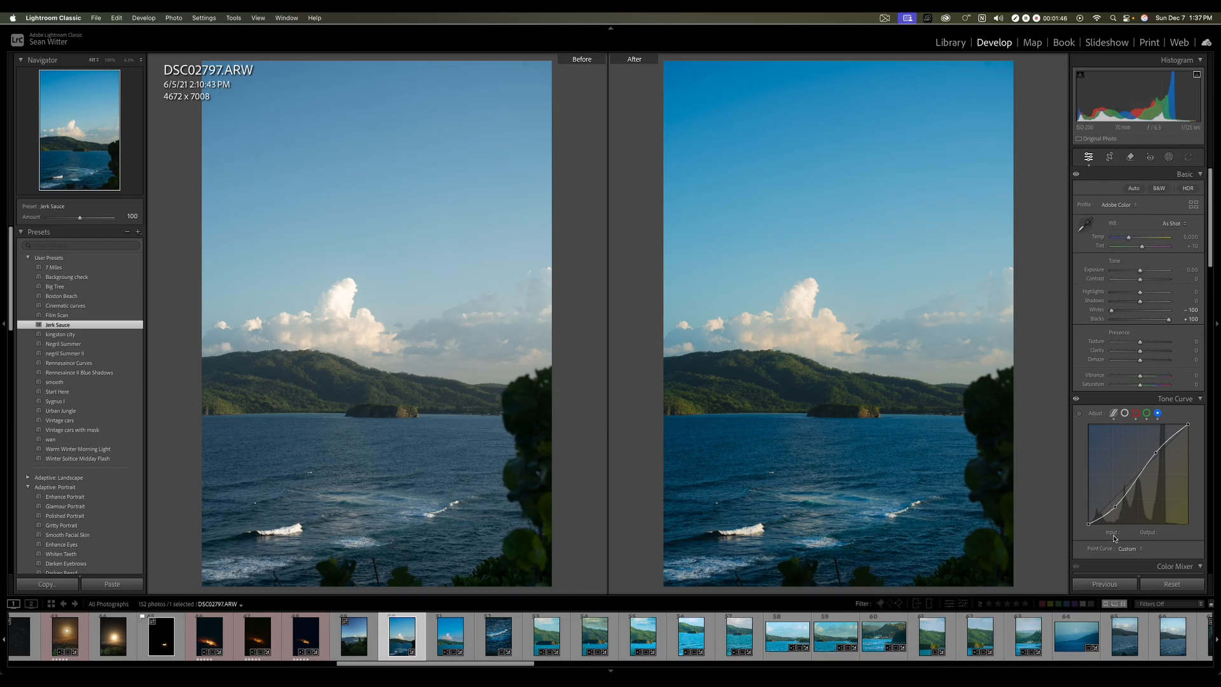
click(1147, 413)
click(1137, 414)
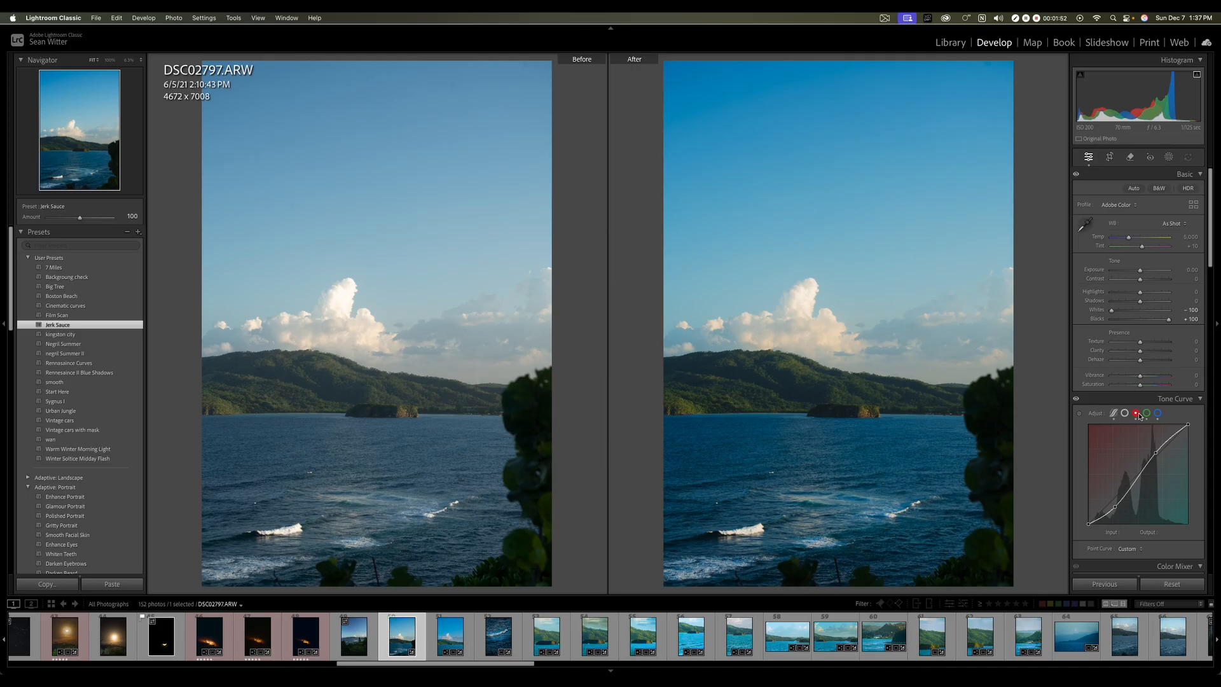
click(1147, 413)
click(1158, 413)
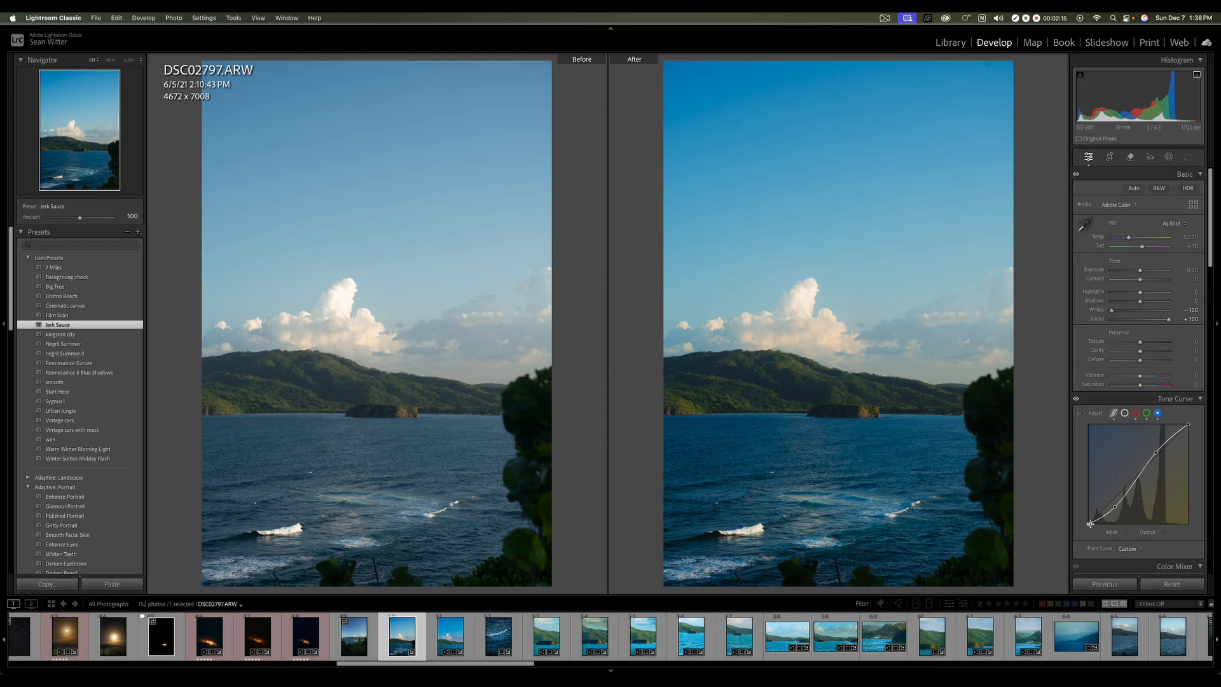
click(1124, 412)
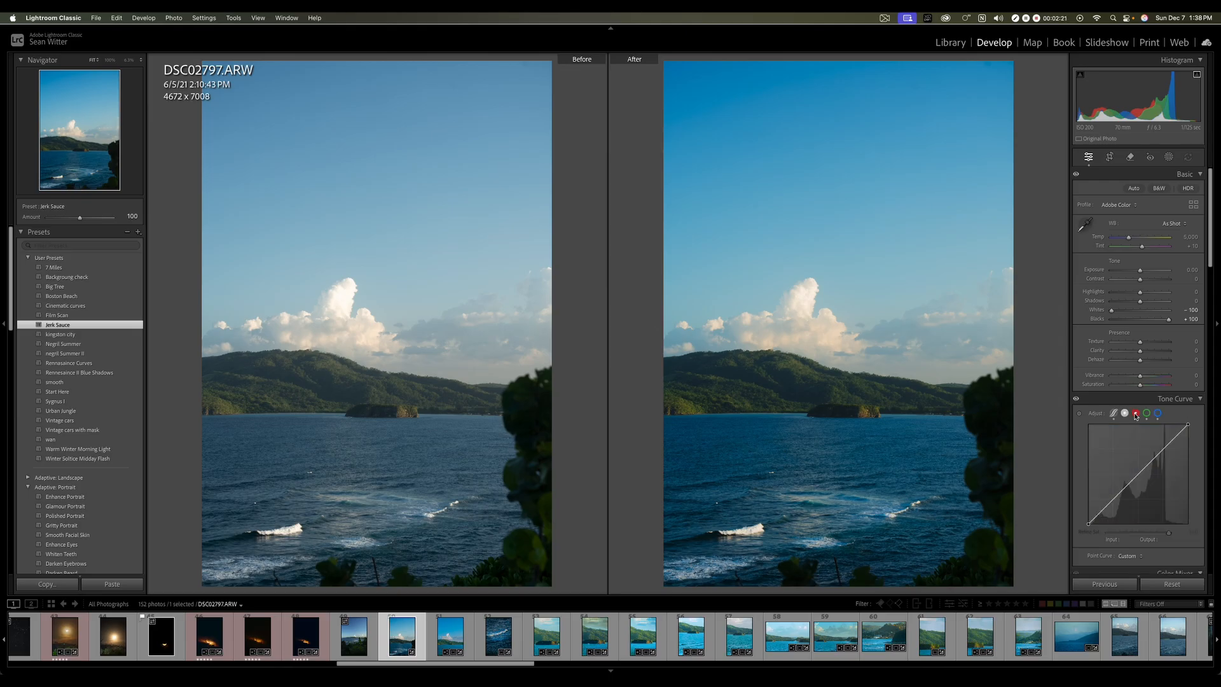
click(1135, 412)
click(1146, 413)
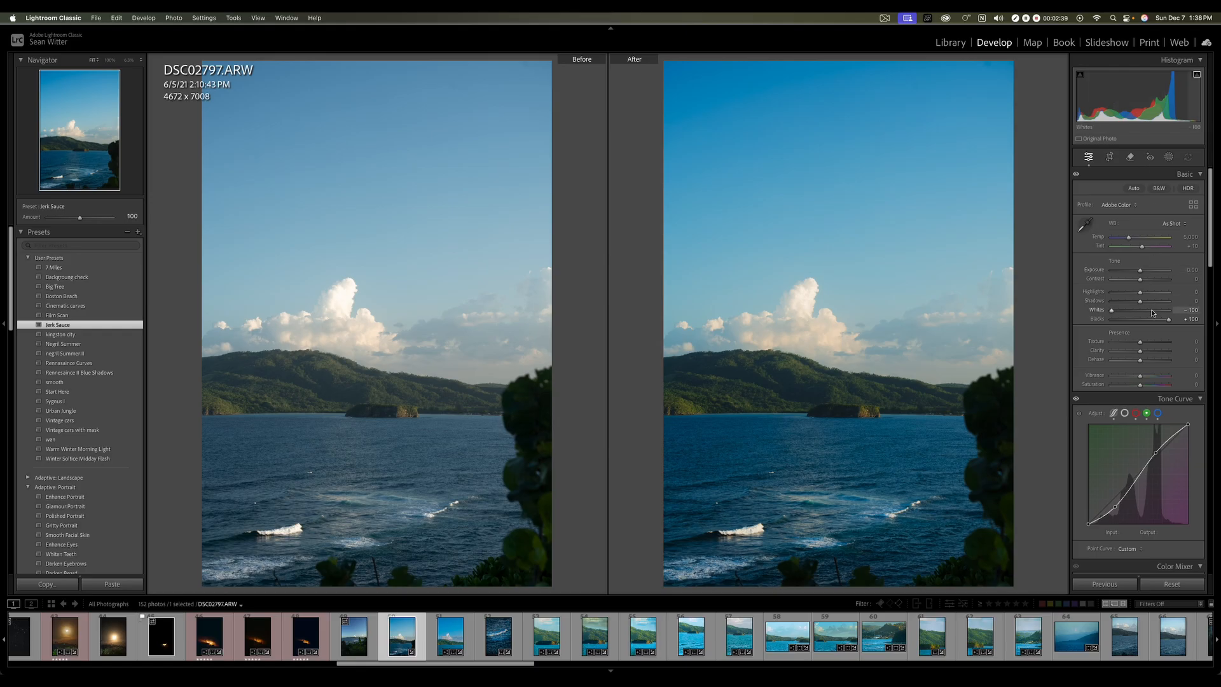
Step: Adjust the parametric tone curve: Highlights -38, Lights +8, Darks -10 and Shadows +1
click(1123, 412)
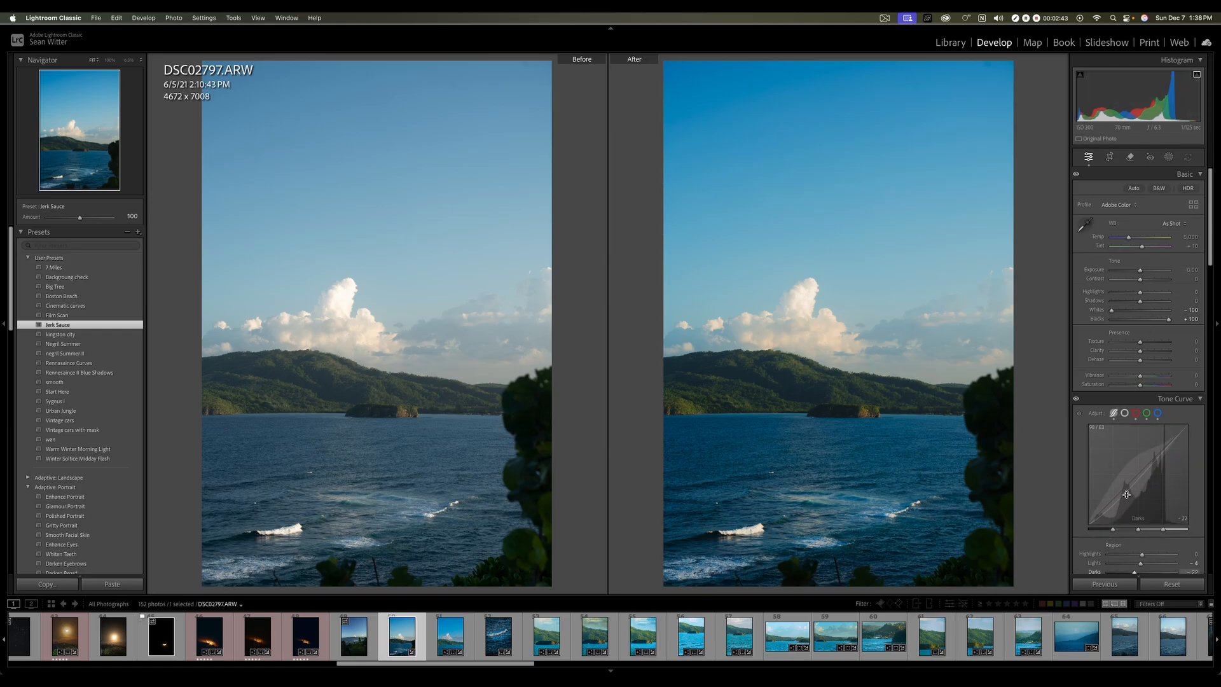
scroll(1142, 543, down, 2)
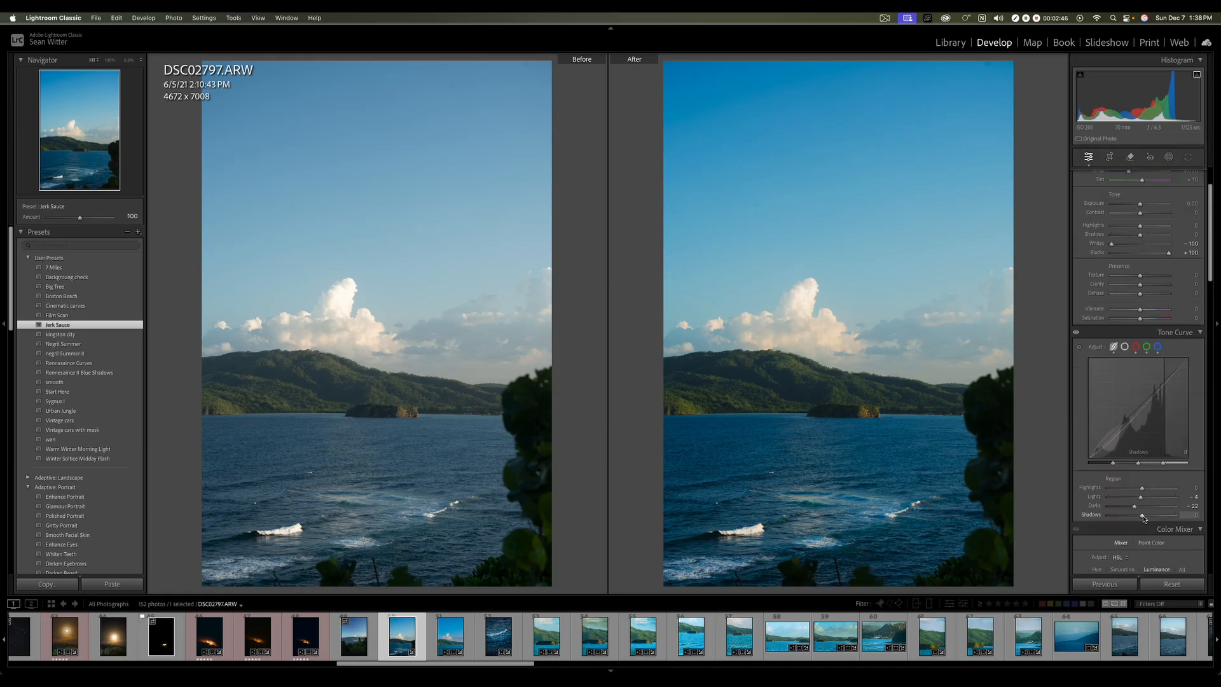
drag(1133, 506, 1138, 507)
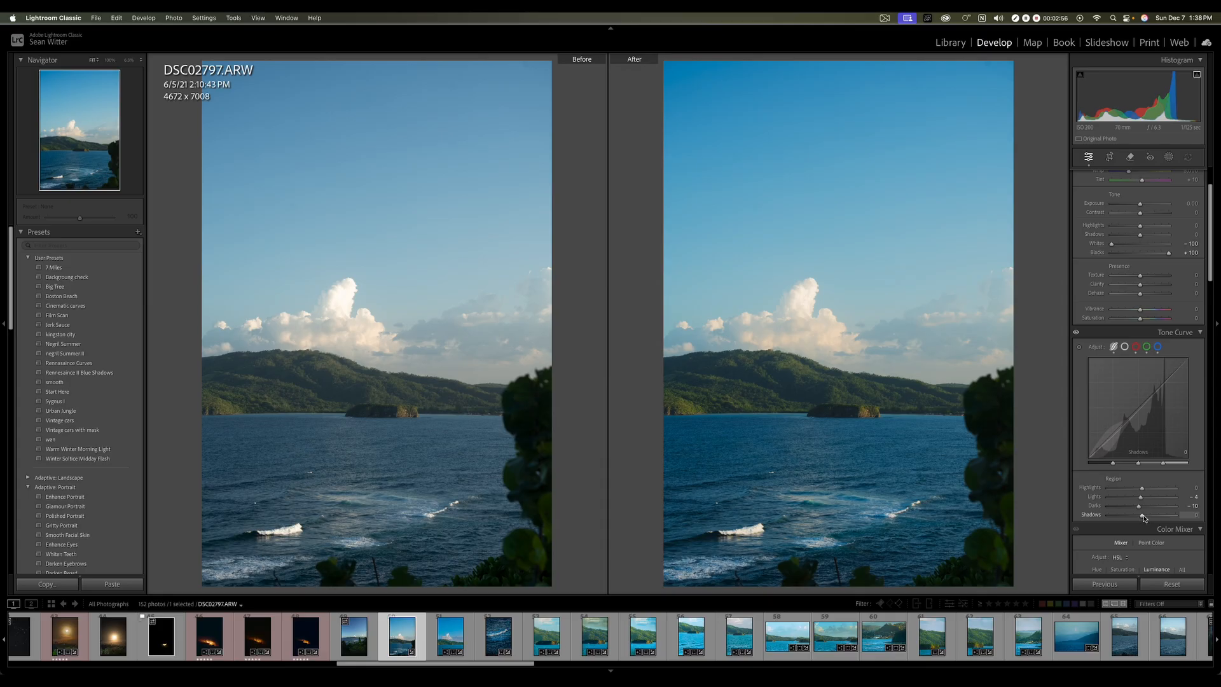
drag(1142, 515, 1142, 516)
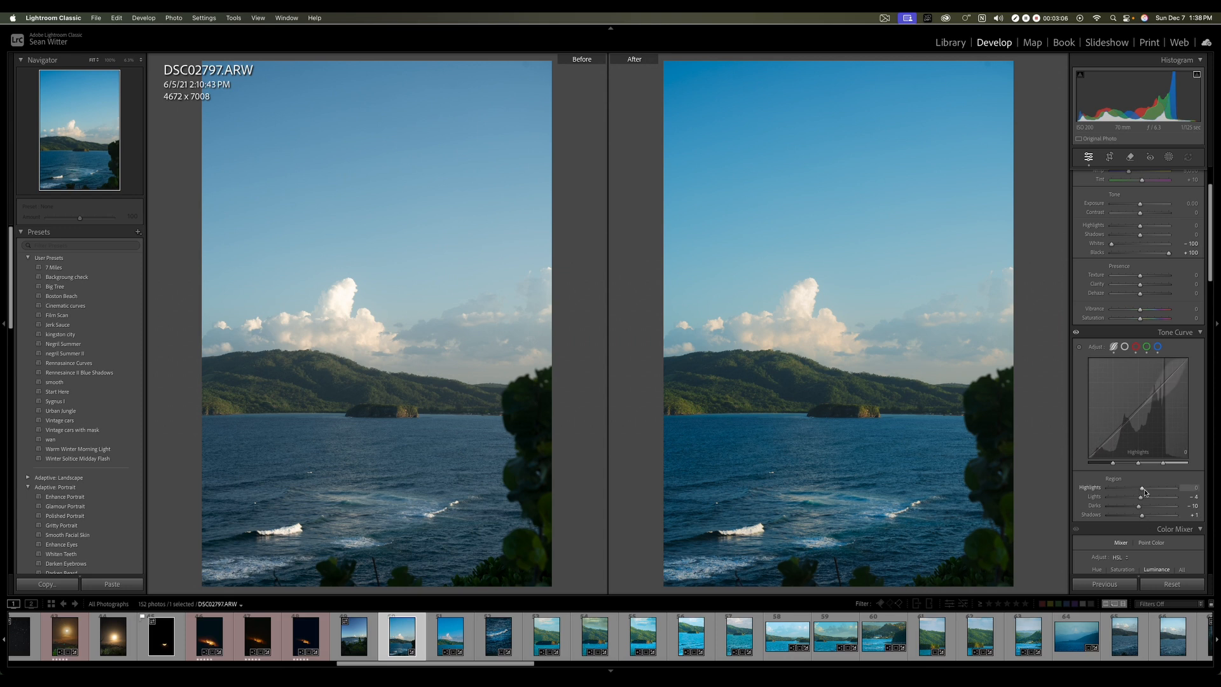
mouse_move(1144, 489)
mouse_down()
mouse_move(1132, 494)
mouse_move(1146, 499)
mouse_up()
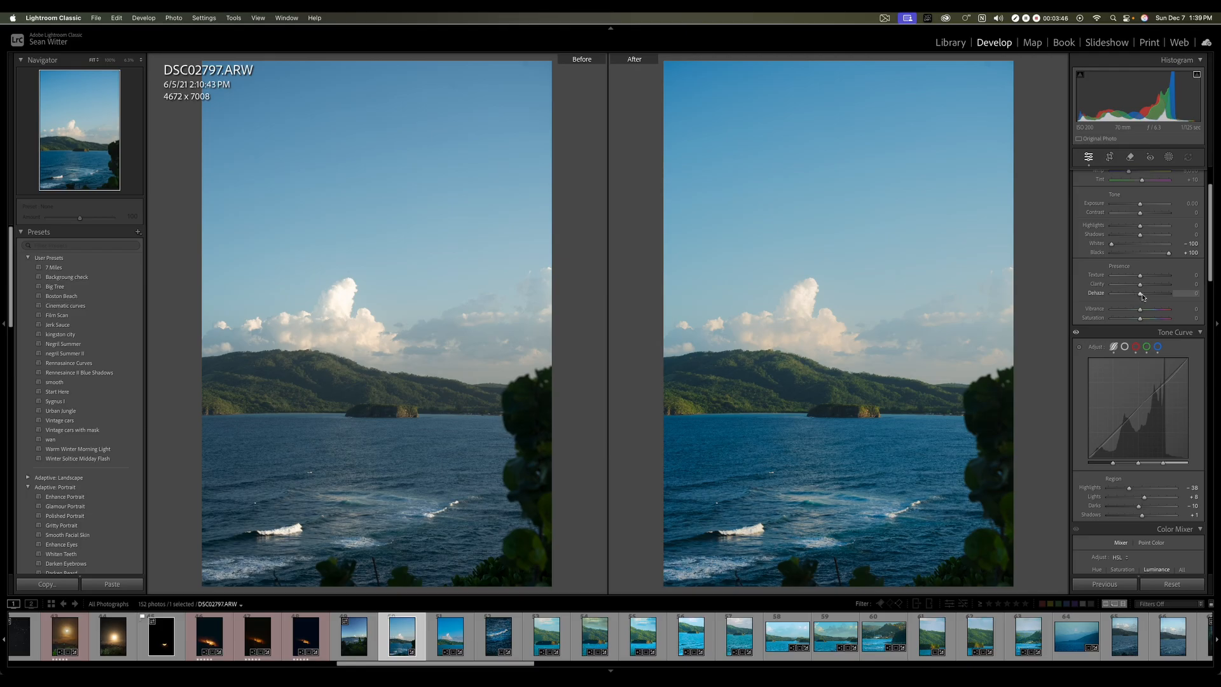
Step: Set Dehaze to +10 and both Texture and Clarity to -15 in the Presence settings
drag(1142, 295, 1143, 298)
drag(1142, 297, 1146, 297)
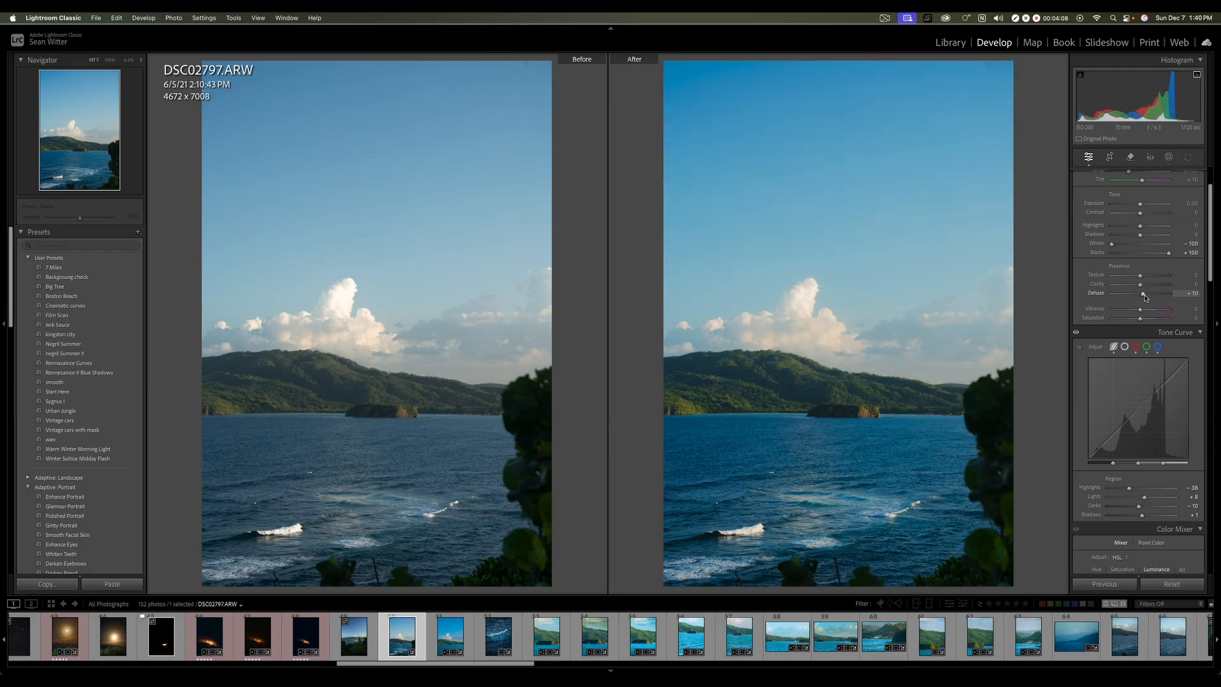
drag(1140, 285, 1140, 287)
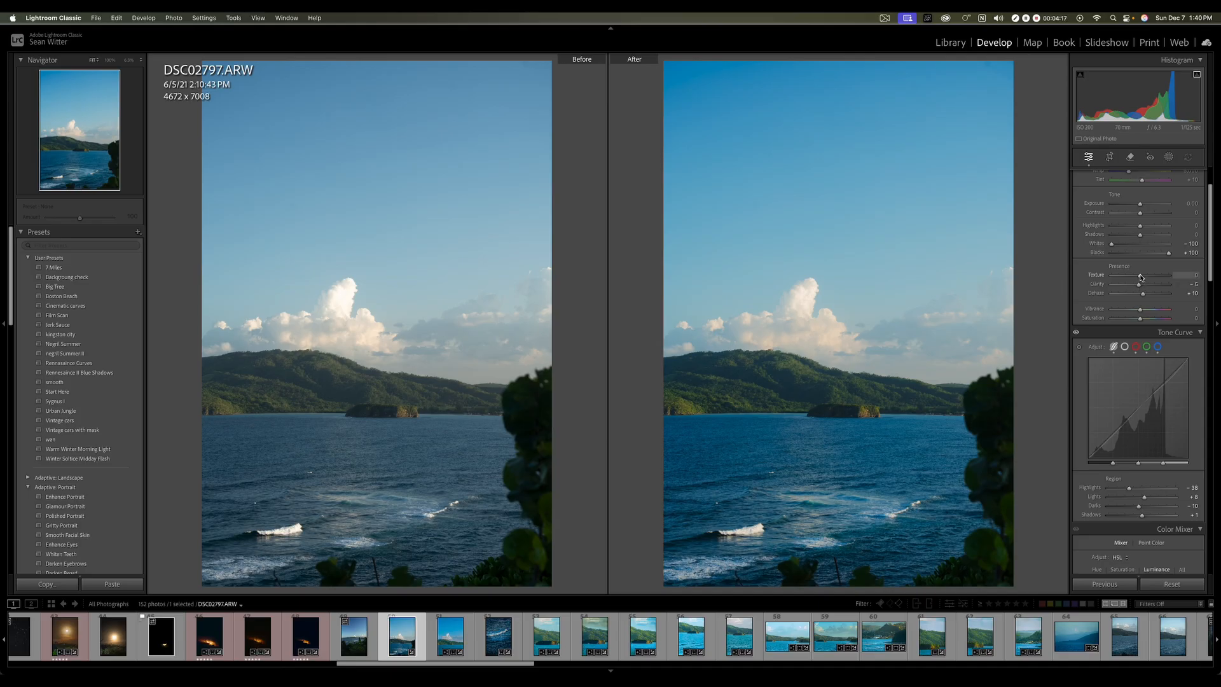
drag(1141, 277, 1140, 278)
drag(1139, 287, 1136, 278)
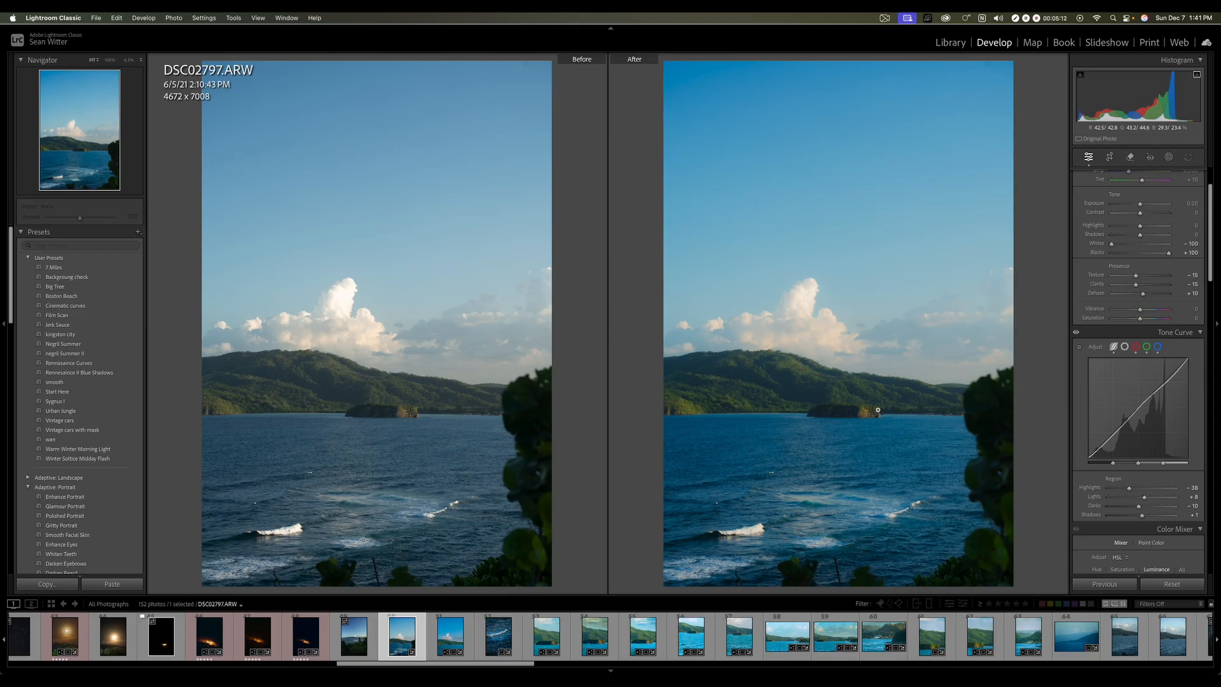
Step: Set the basic tone Highlights to -58 and Shadows to +44, and close the before/after comparison
scroll(1096, 414, down, 1)
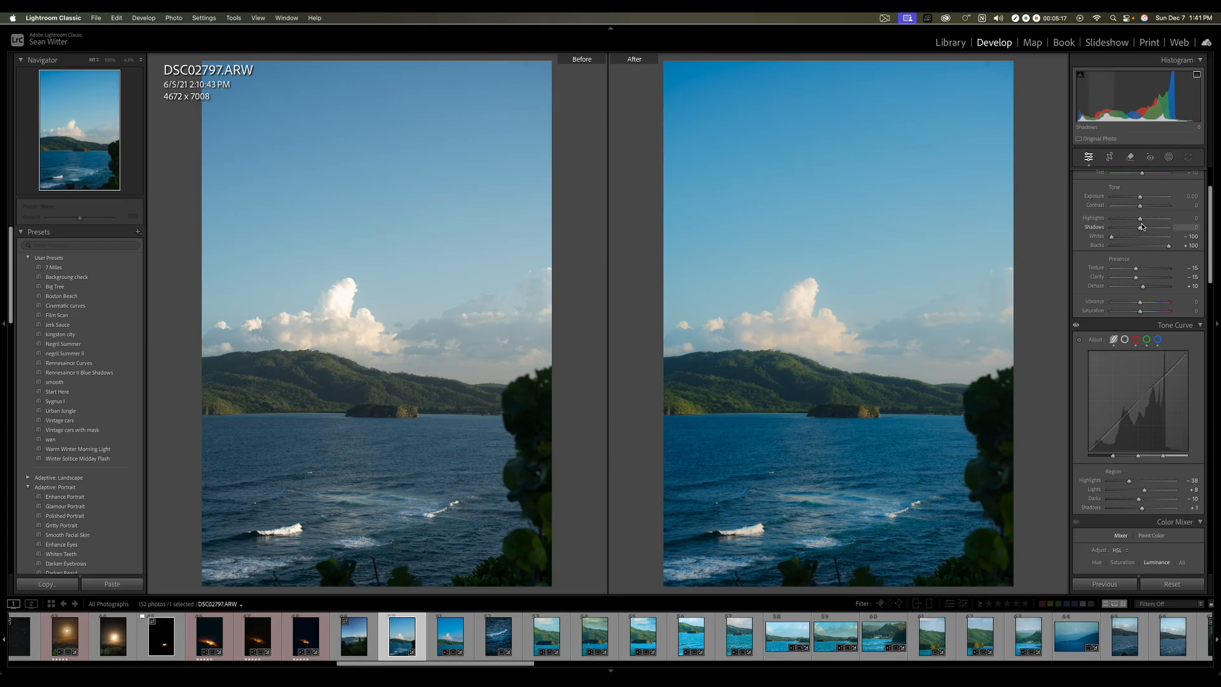
drag(1142, 220, 1132, 220)
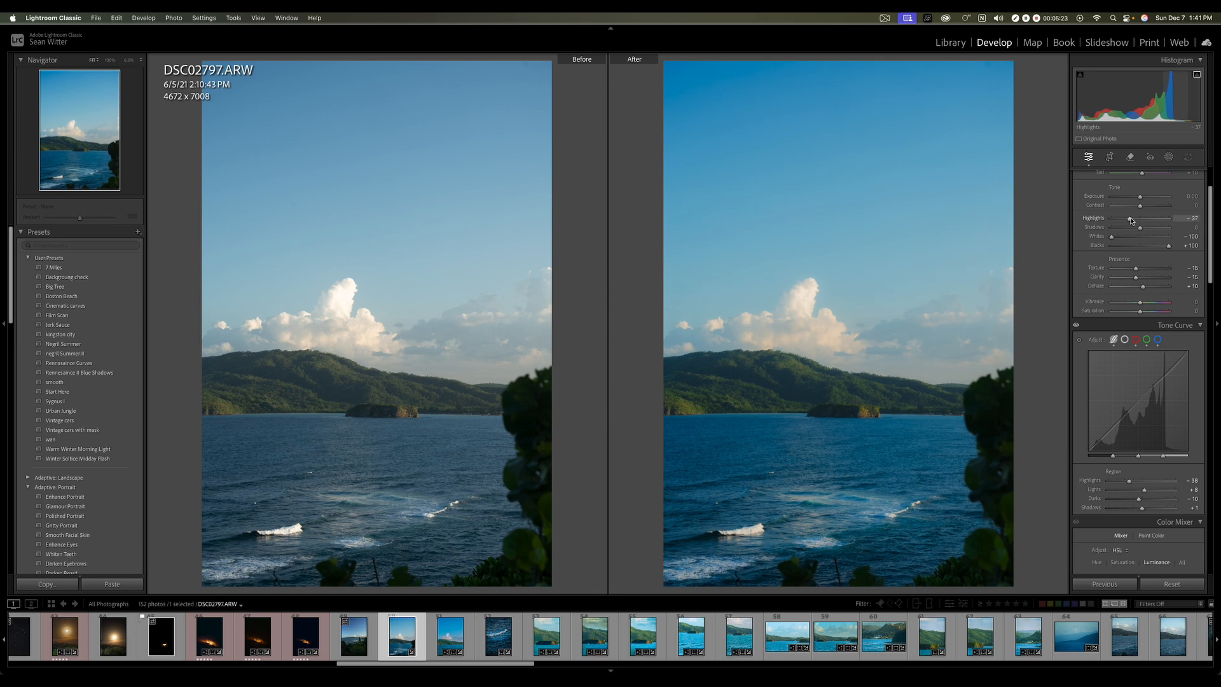
drag(1131, 221, 1153, 230)
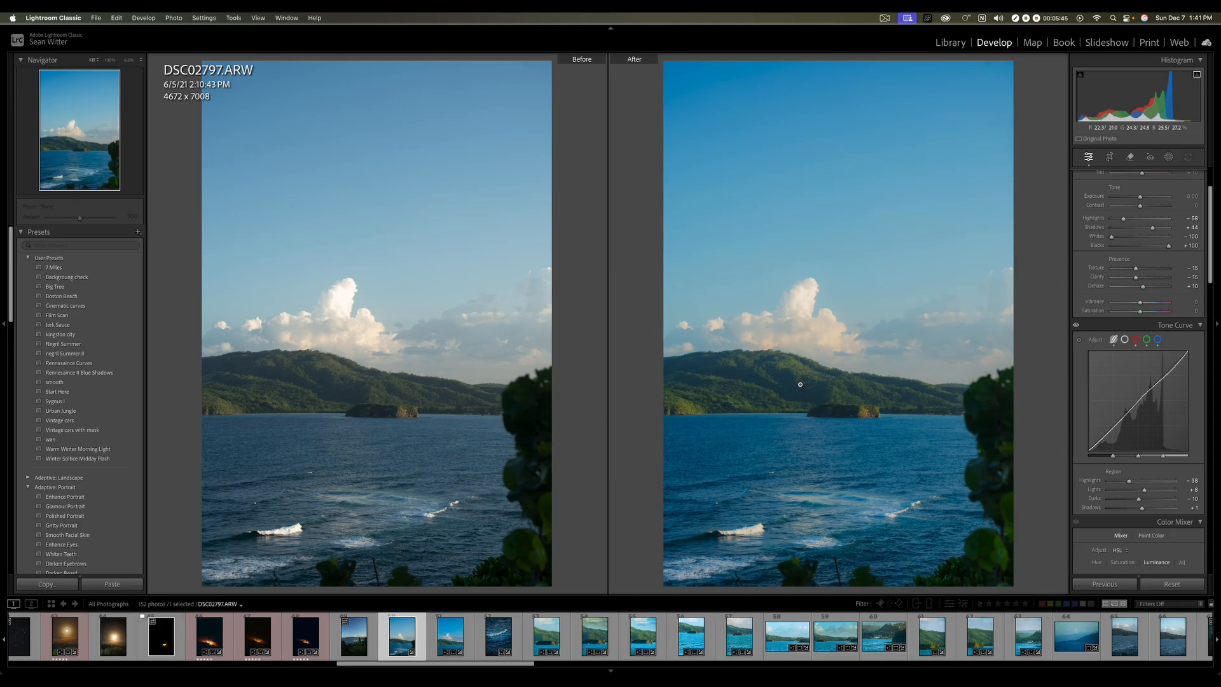
key(y)
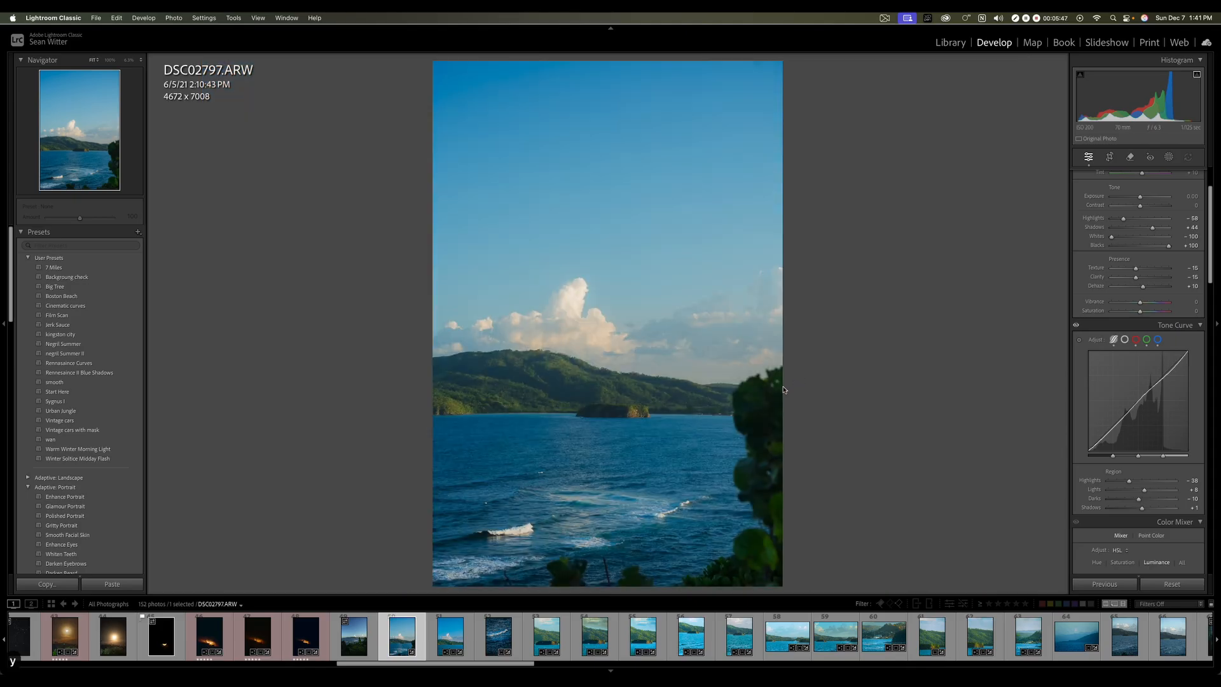
Step: Reshape the blue channel curve's dark tones with points at input 93, output 63 and input 77, output 48, checking the hillside up close
click(590, 384)
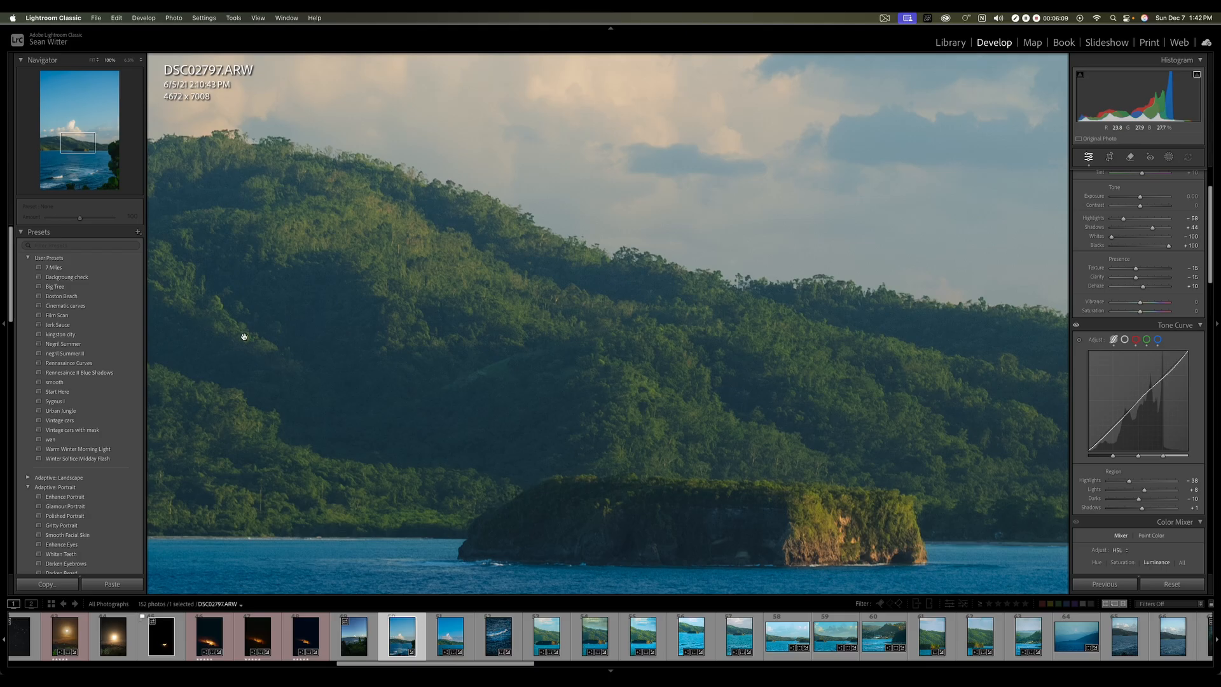
click(1158, 340)
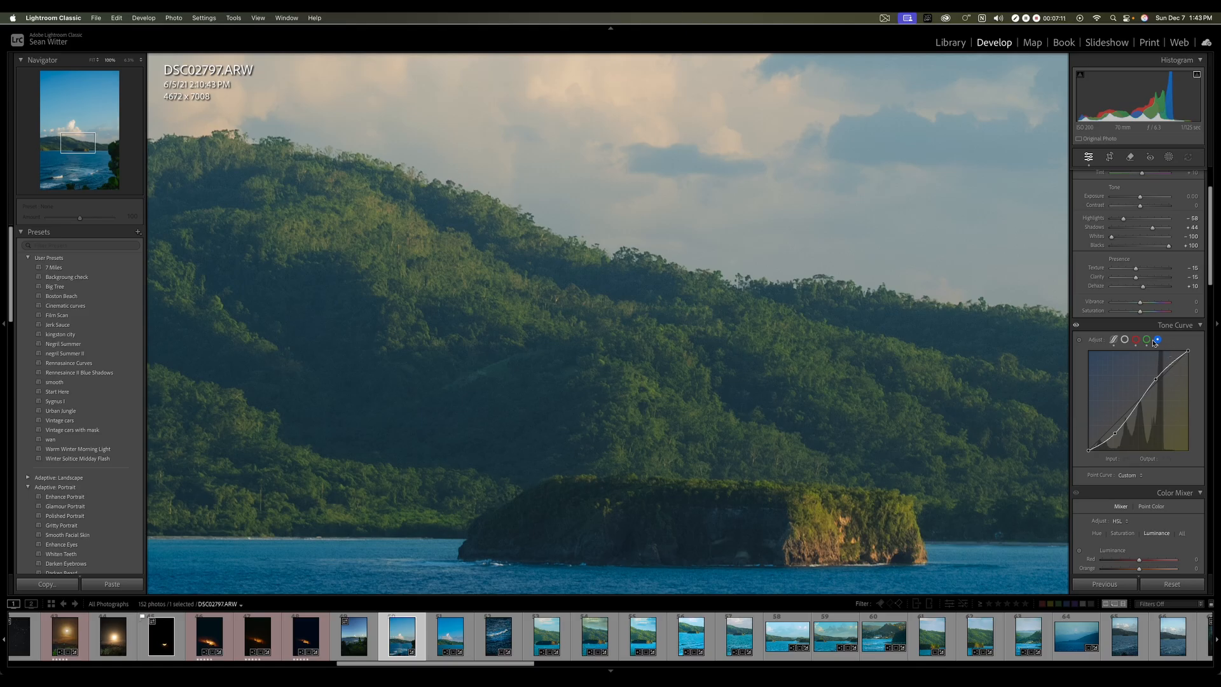
click(1079, 342)
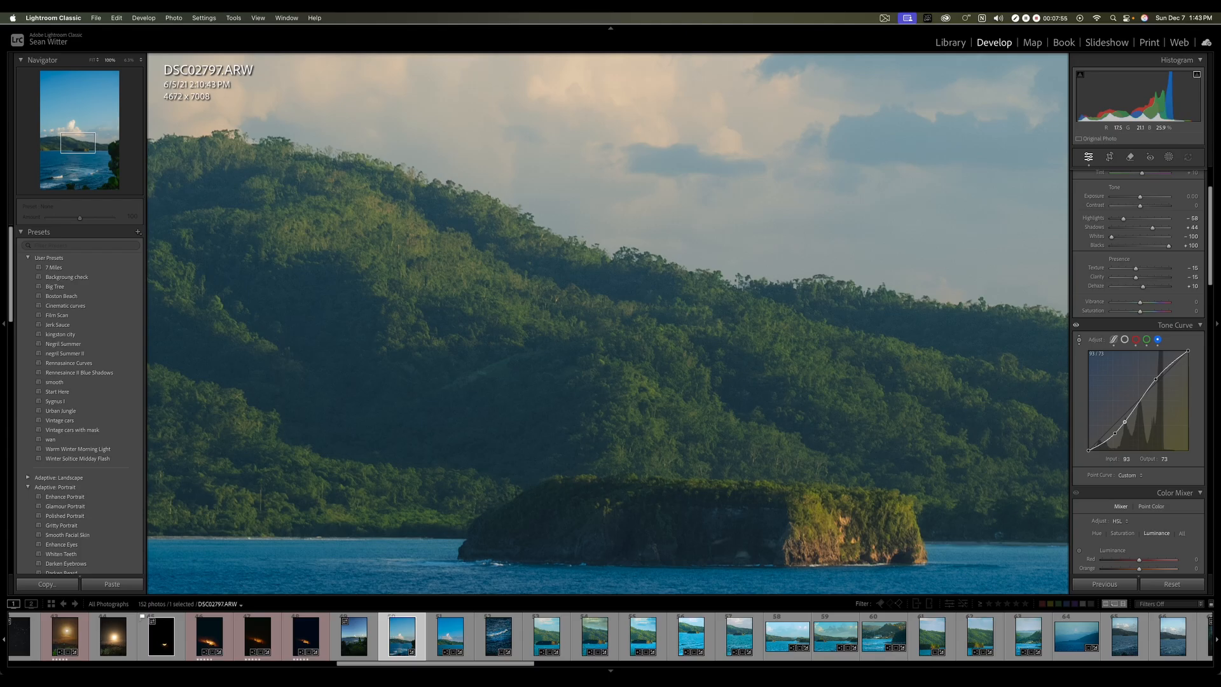
drag(1124, 421, 1124, 425)
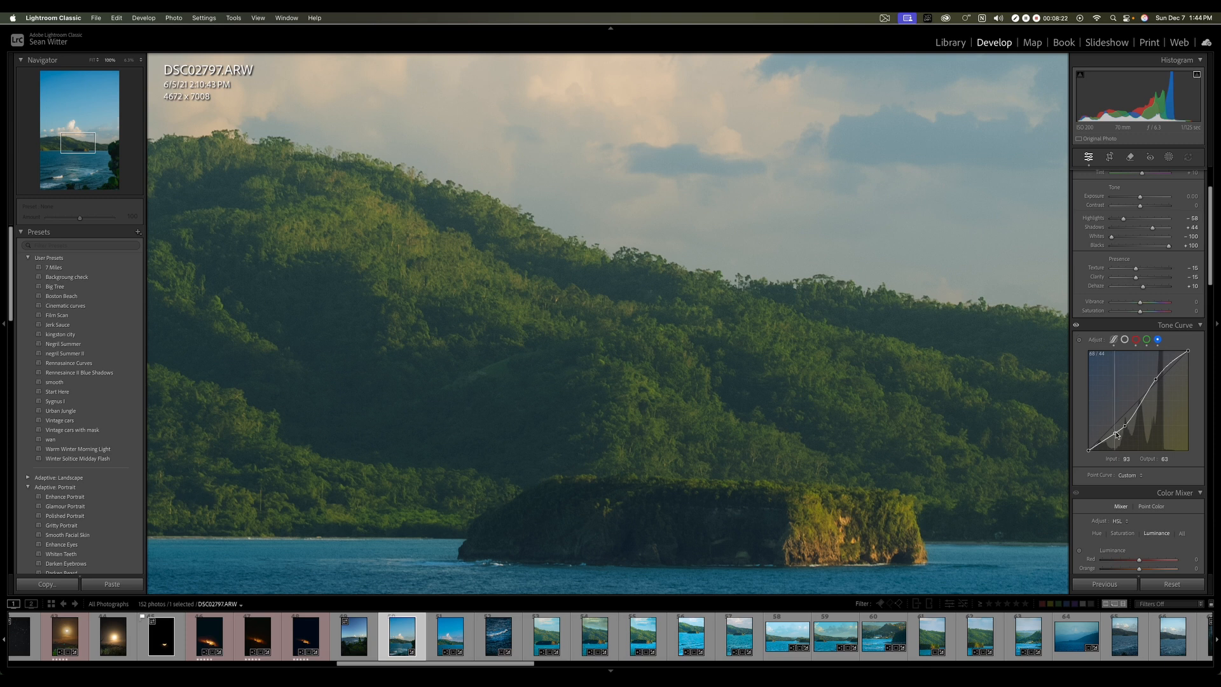
drag(1116, 435, 1119, 435)
key(z)
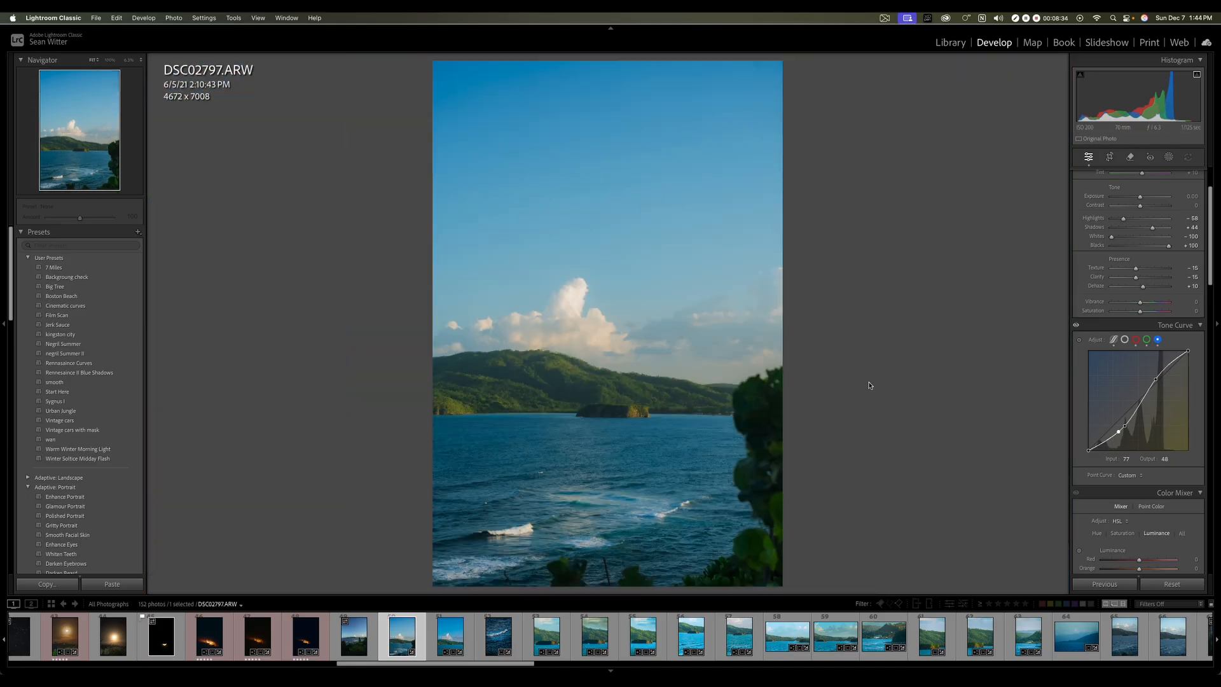
Step: Enable chromatic aberration removal and lens profile corrections, and compare the photo with and without the lens corrections
scroll(1157, 482, down, 10)
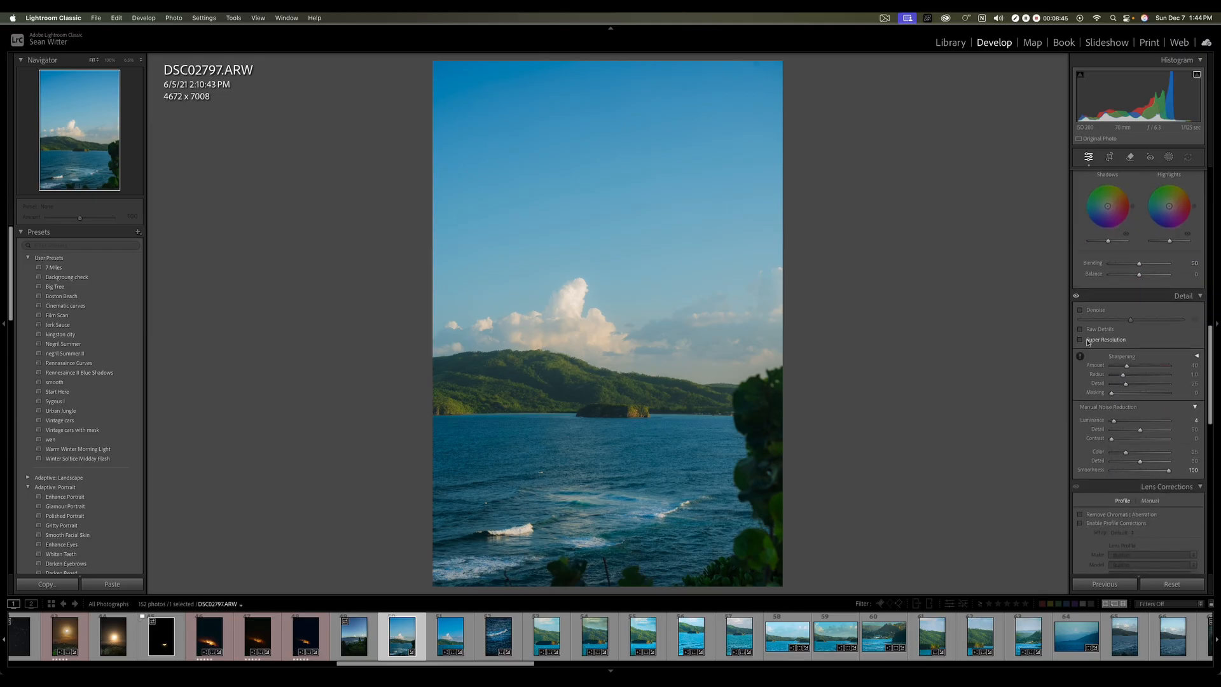
scroll(1102, 453, down, 1)
scroll(1081, 501, down, 5)
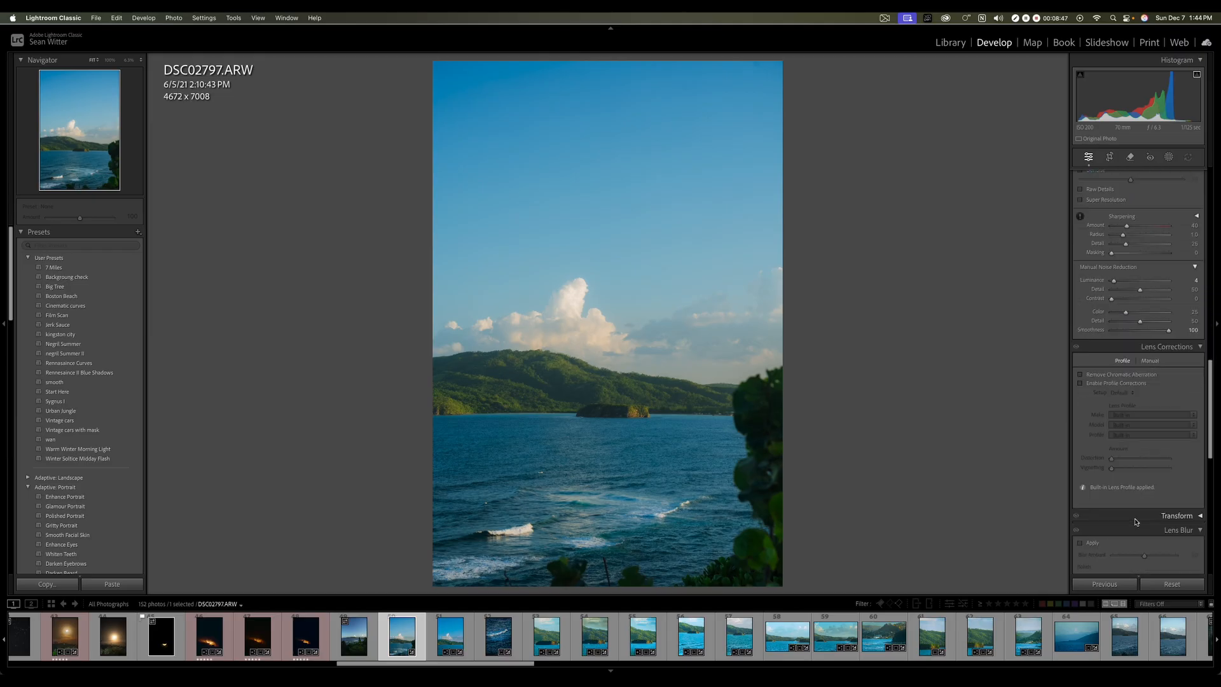
click(1080, 375)
click(1081, 383)
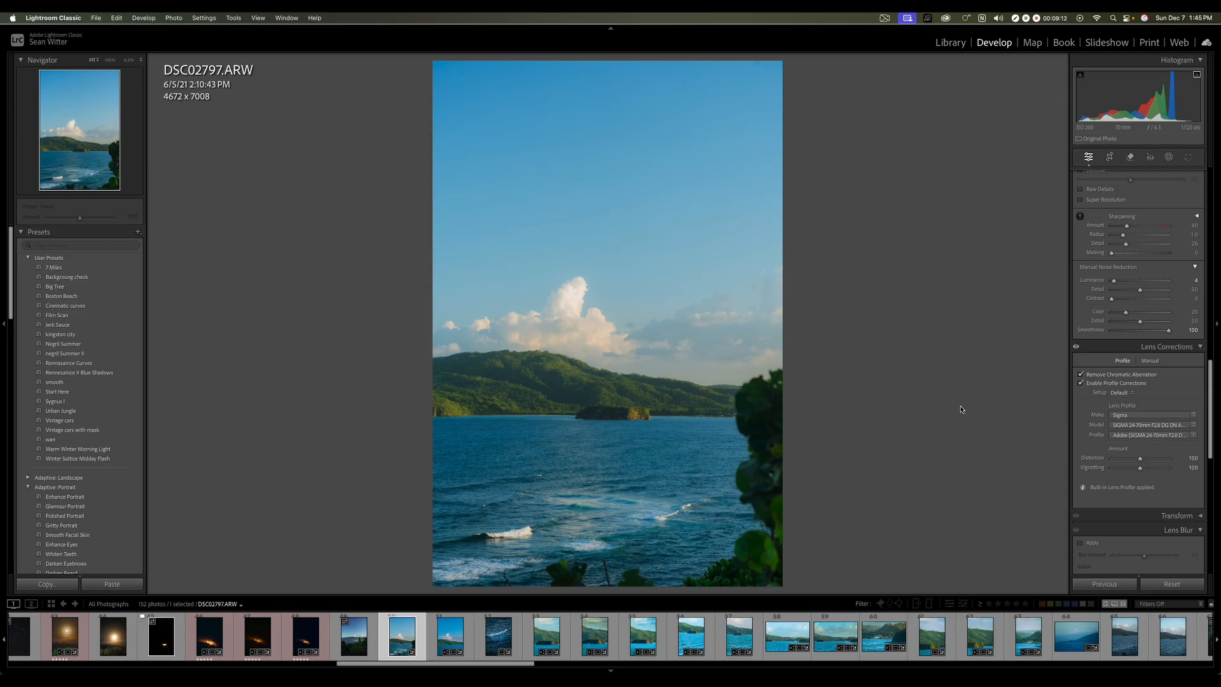
click(1076, 348)
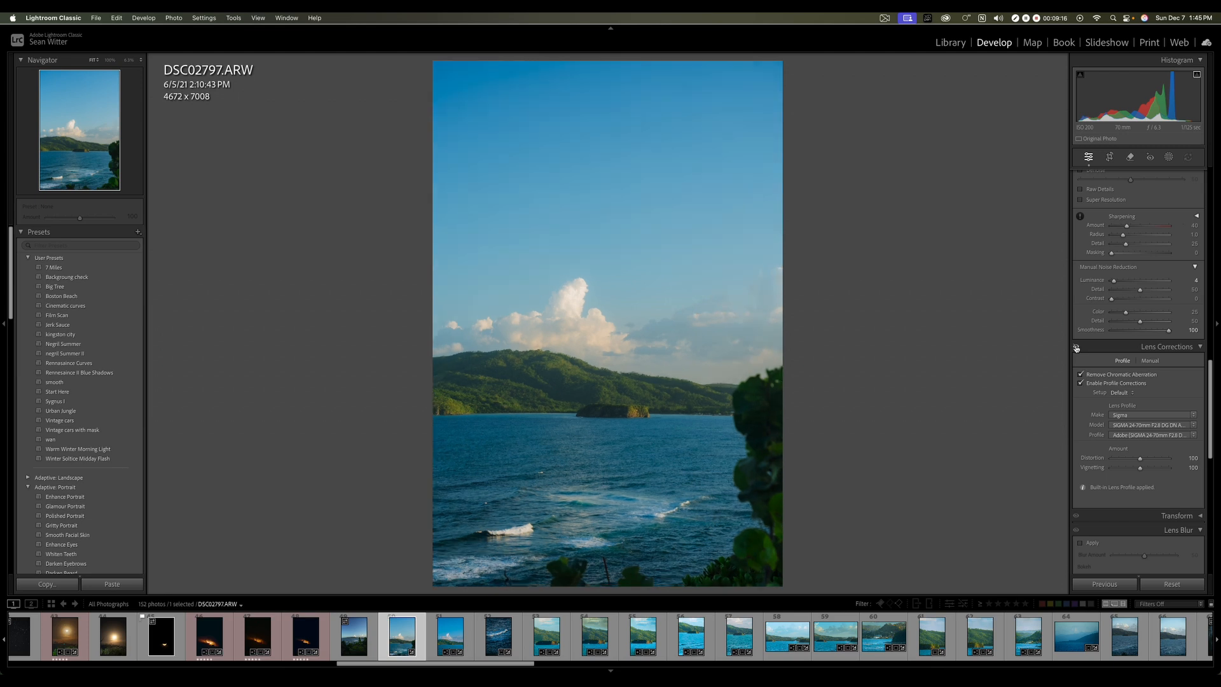
click(1076, 347)
click(1076, 347)
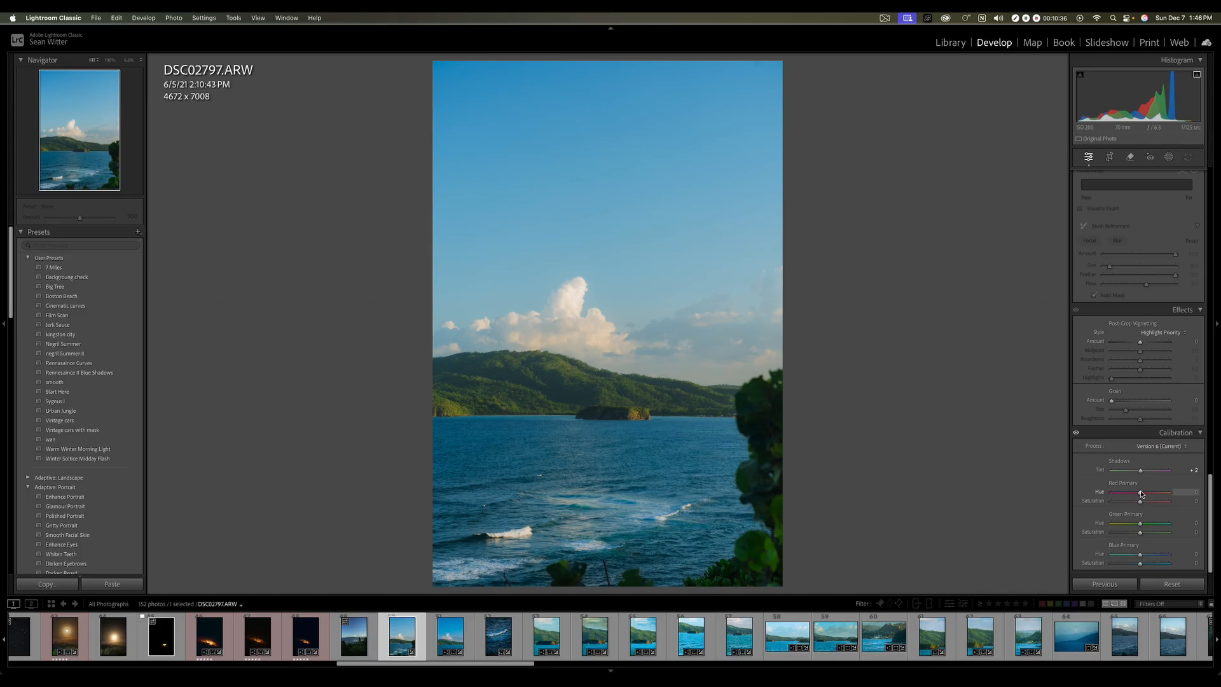
Step: Set the calibration hues to +24 for Red Primary, -16 for Green Primary and -18 for Blue Primary, and compare the calibration on and off
mouse_move(1142, 494)
mouse_down()
mouse_move(1112, 494)
mouse_move(1155, 513)
mouse_up()
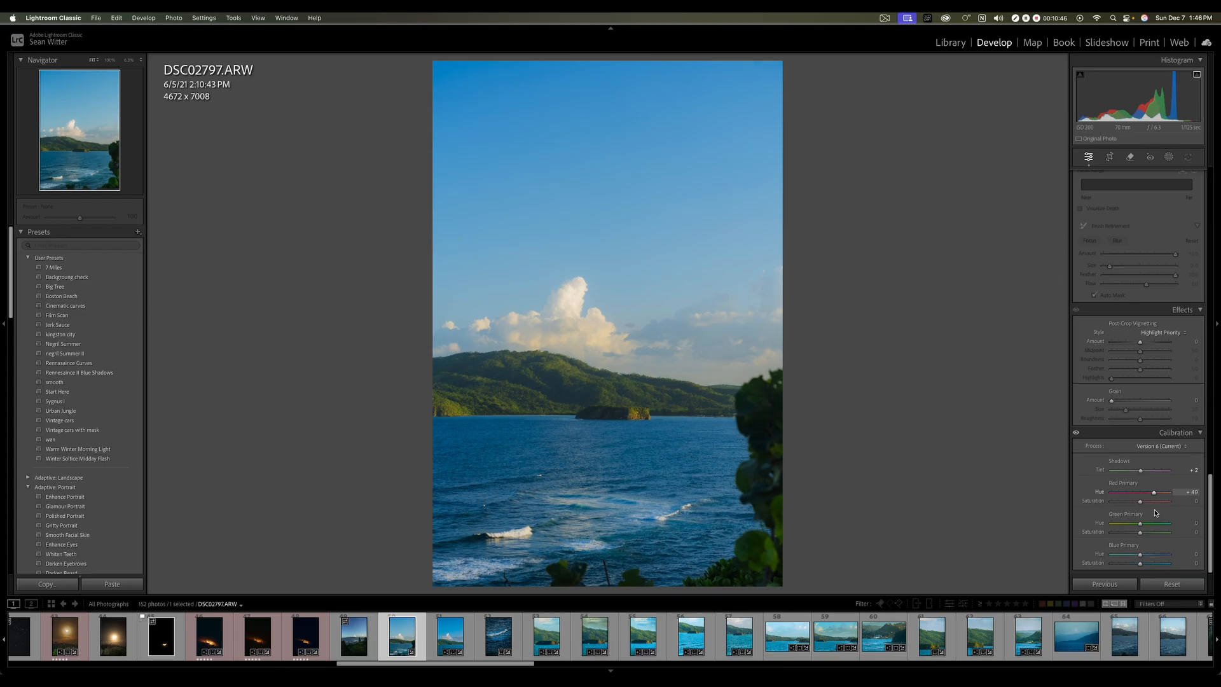
mouse_move(1155, 512)
mouse_down()
mouse_move(1129, 519)
mouse_move(1145, 518)
mouse_up()
drag(1146, 492, 1135, 558)
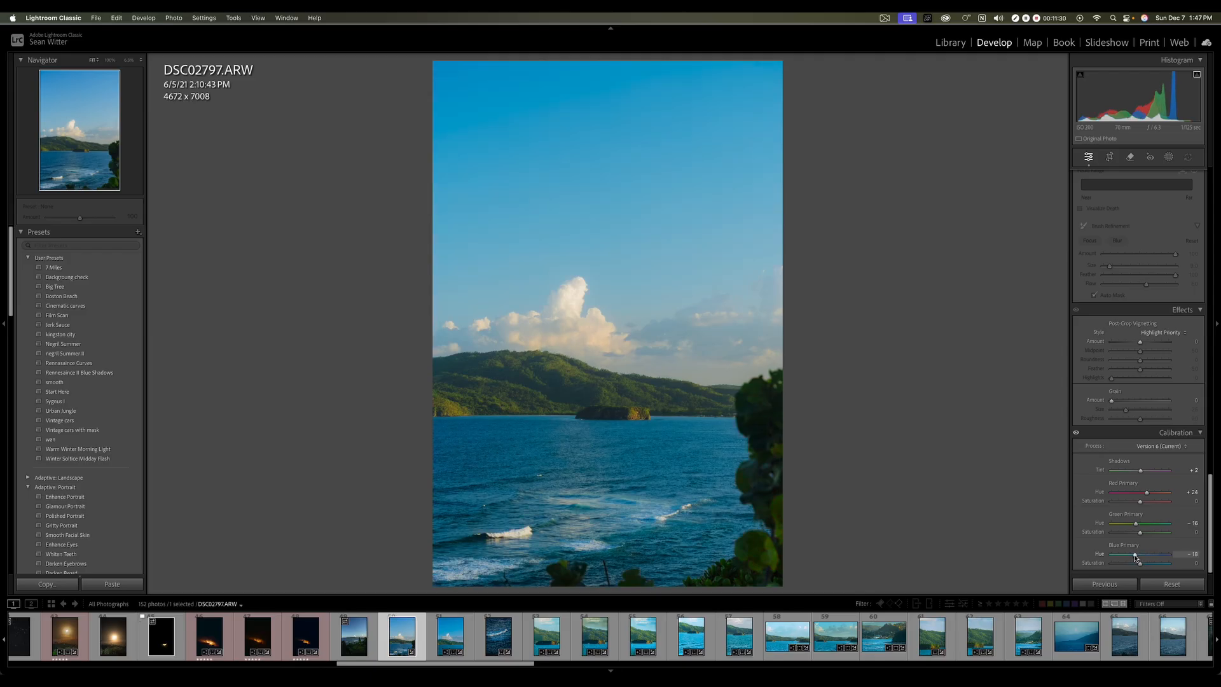
click(1075, 433)
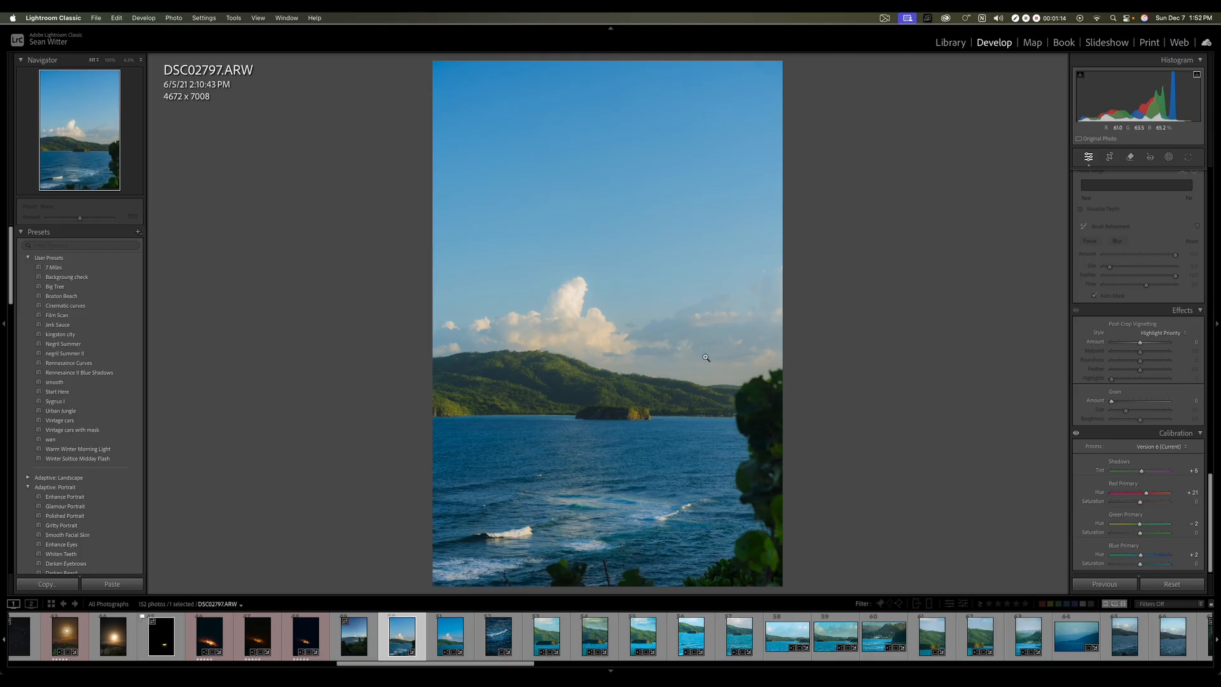
Step: Shift the Color Mixer hues to -29 Orange, -26 Yellow, -17 Green and -47 Aqua, using targeted adjustment and checking the island up close
scroll(1136, 374, up, 5)
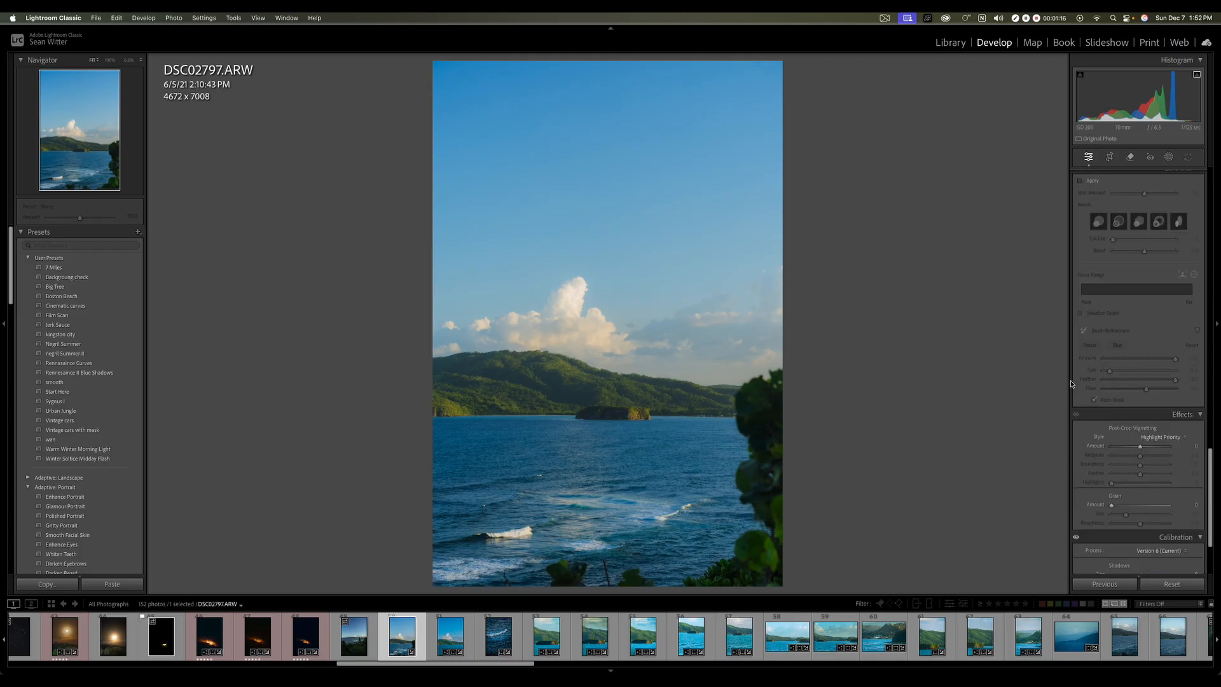
scroll(1136, 375, up, 10)
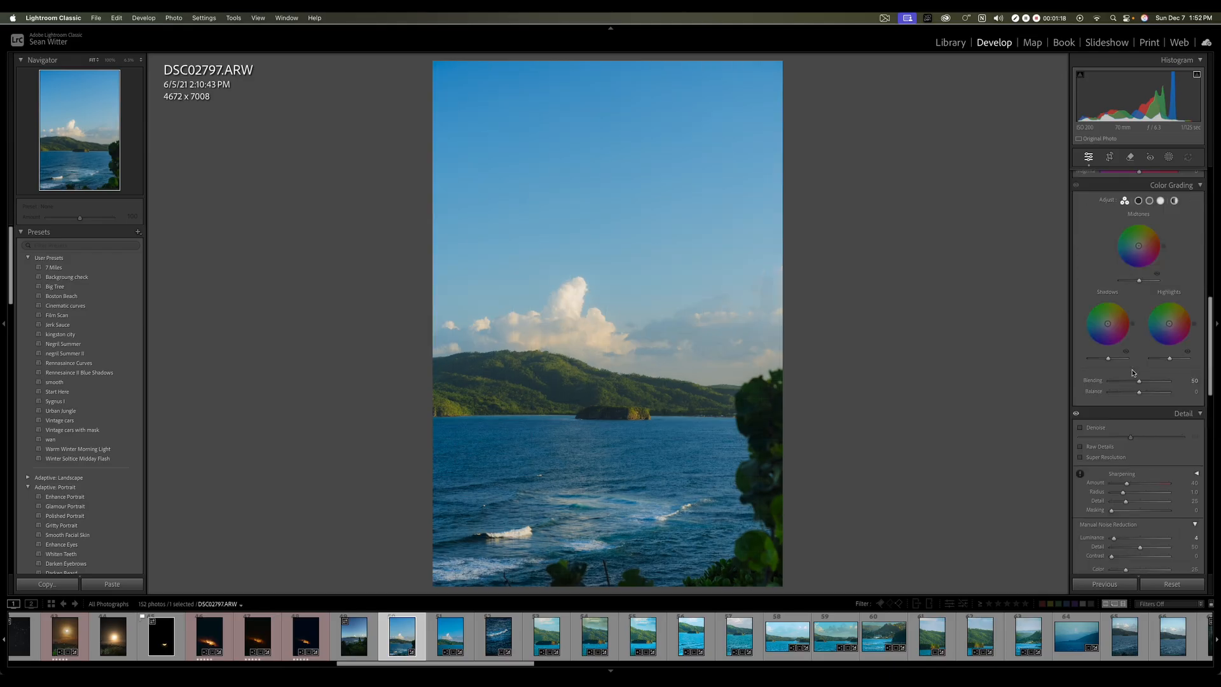
scroll(1119, 303, up, 2)
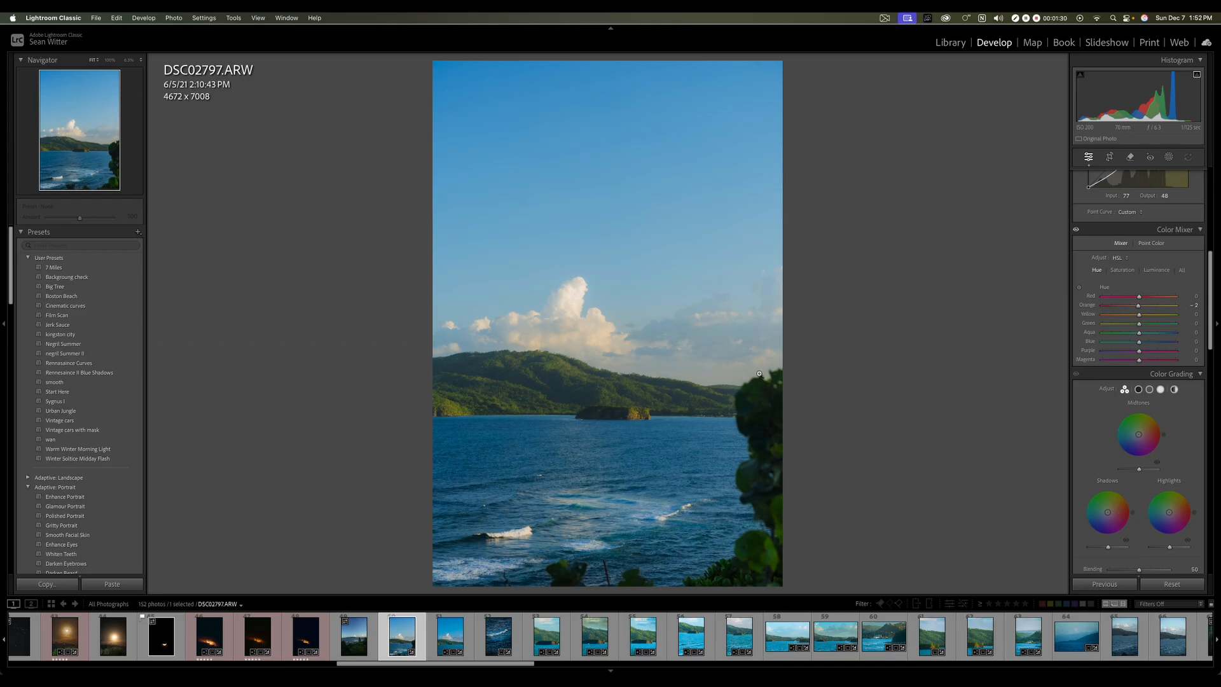
click(635, 413)
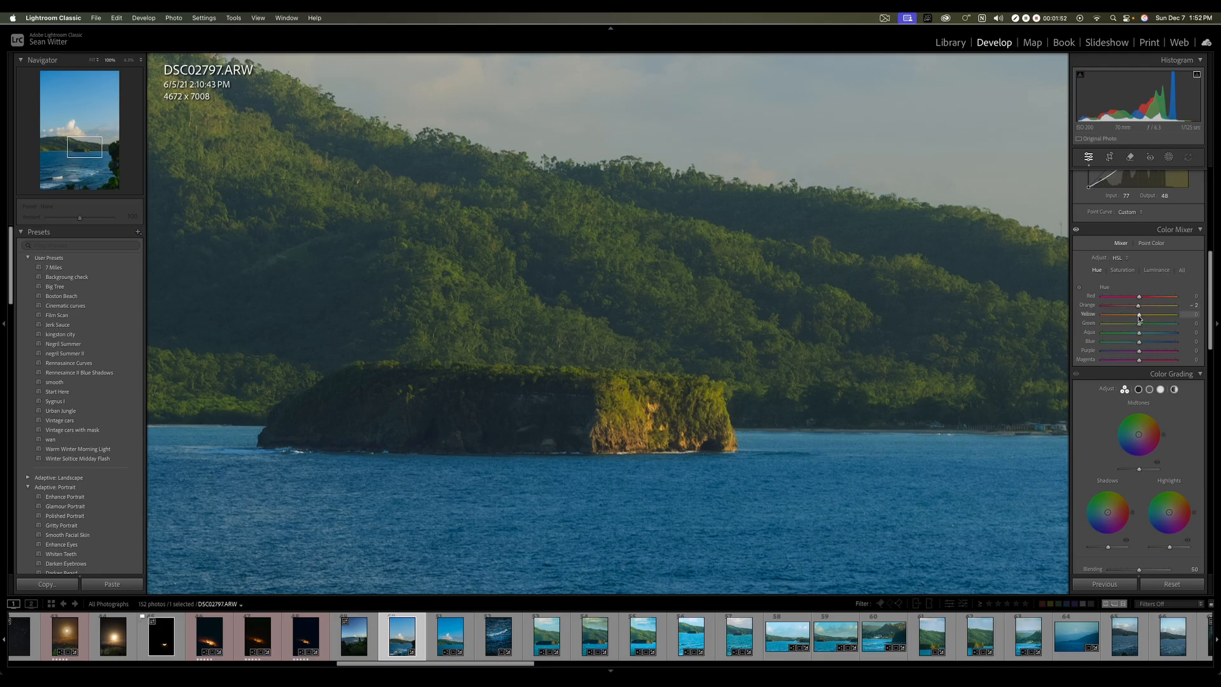
click(1079, 288)
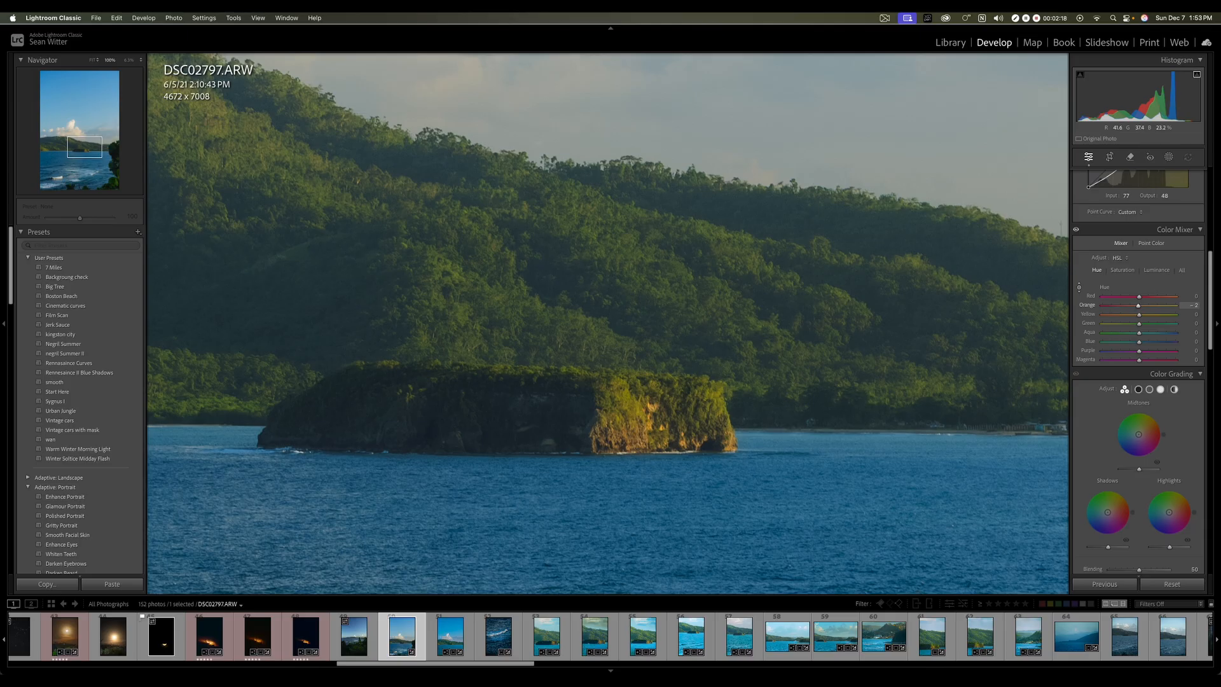
drag(650, 407, 650, 422)
key(Down)
key(Down)
key(Down)
key(Down)
key(Down)
key(Down)
key(z)
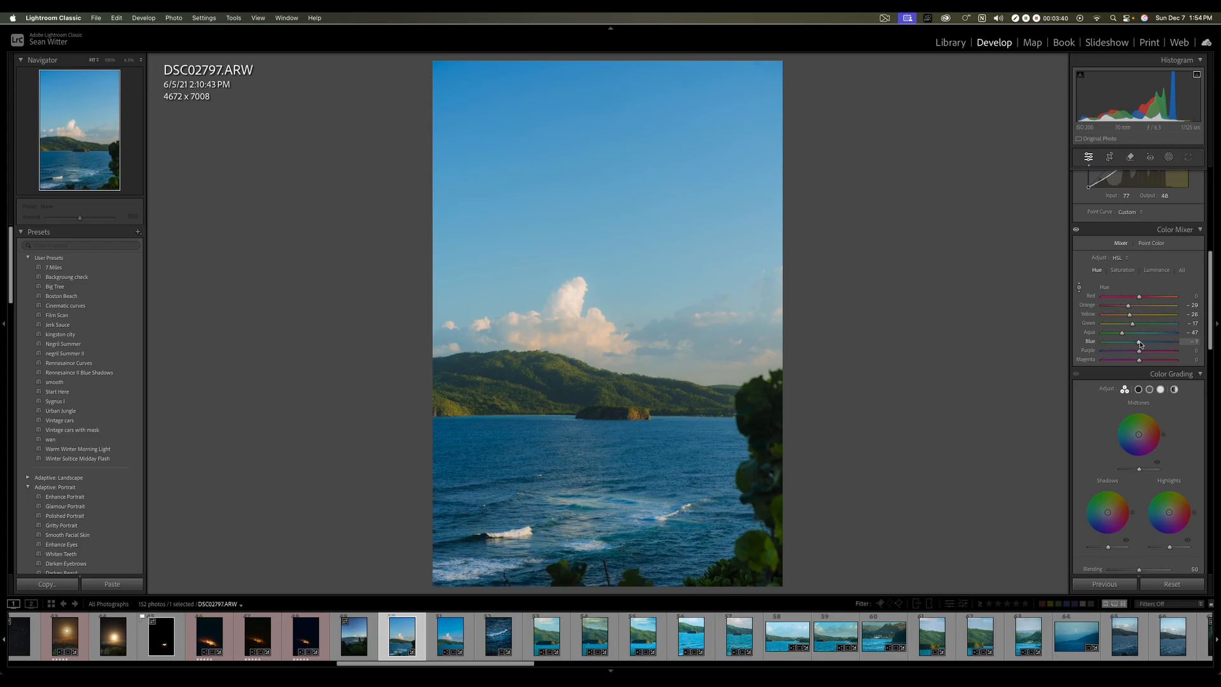
Step: Set the Color Mixer's Blue hue to +7 and compare the photo before and after the edits
drag(1140, 344, 1141, 345)
drag(1142, 344, 1143, 344)
key(y)
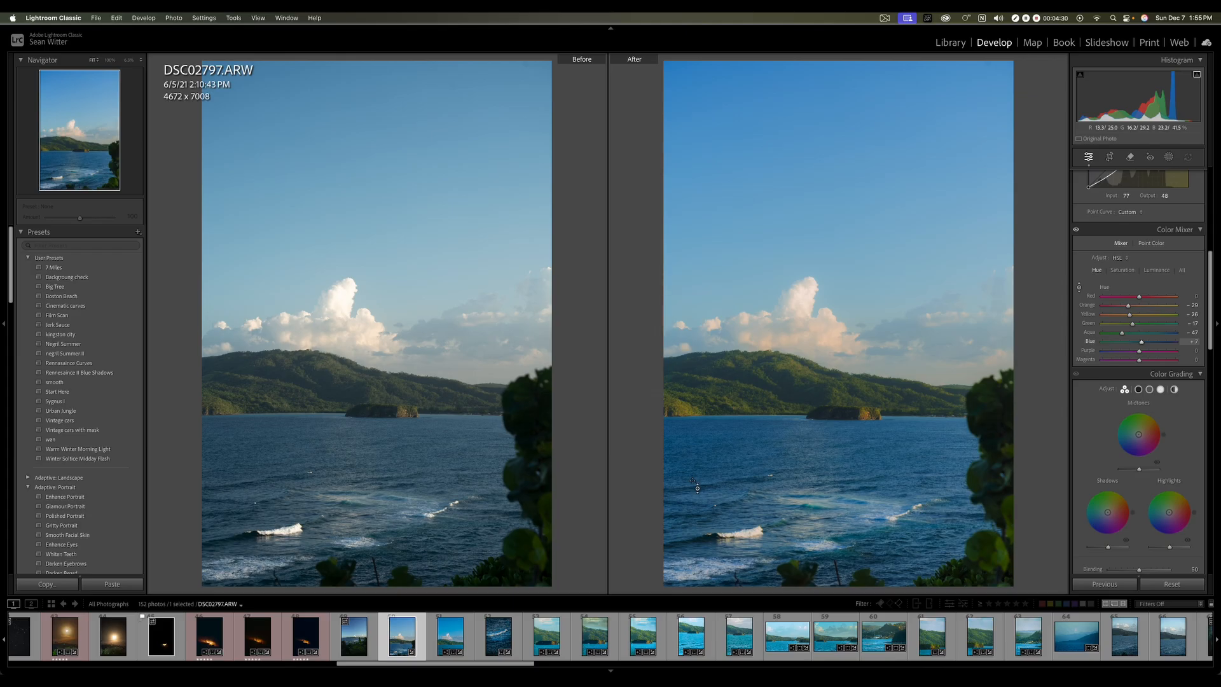
key(y)
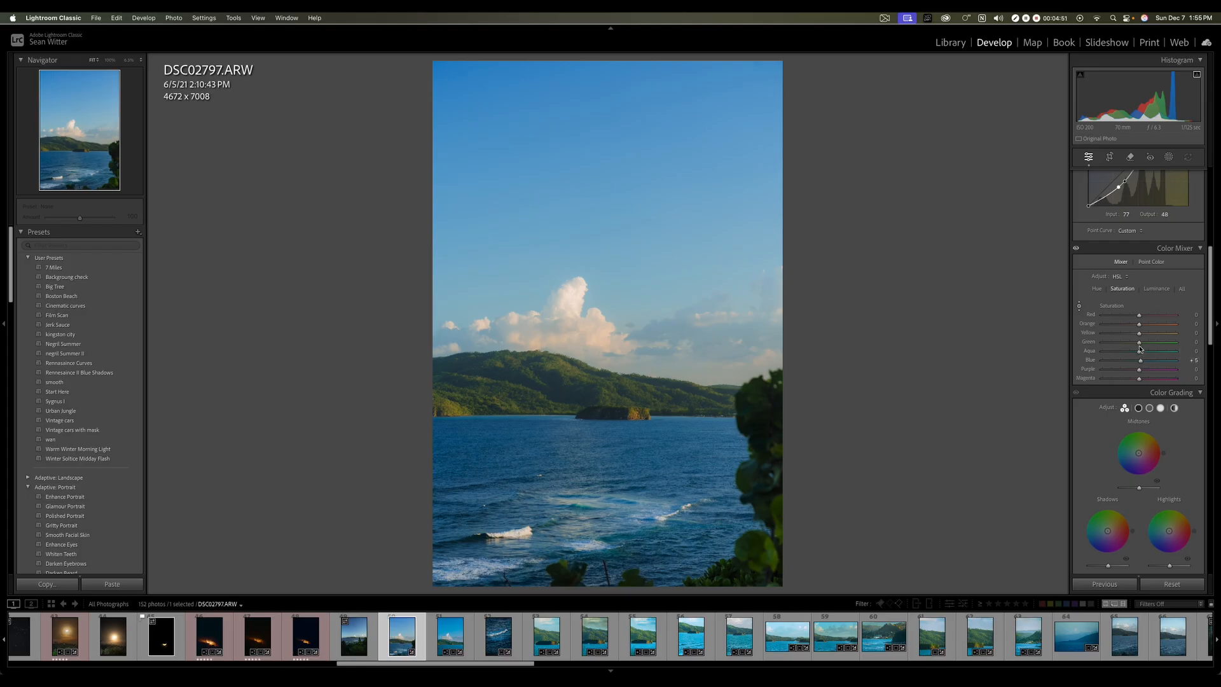
Step: Raise the Color Mixer saturation to +69 for Orange, +8 for Yellow and +17 for Green
drag(1140, 344, 1141, 339)
drag(1139, 326, 1161, 331)
drag(1161, 331, 1166, 331)
Step: Set the Color Mixer luminance to -14 Red, +30 Orange and +7 Aqua, and darken Blue slightly
click(1163, 290)
mouse_move(1140, 363)
mouse_down()
mouse_move(1162, 360)
mouse_move(1138, 364)
mouse_up()
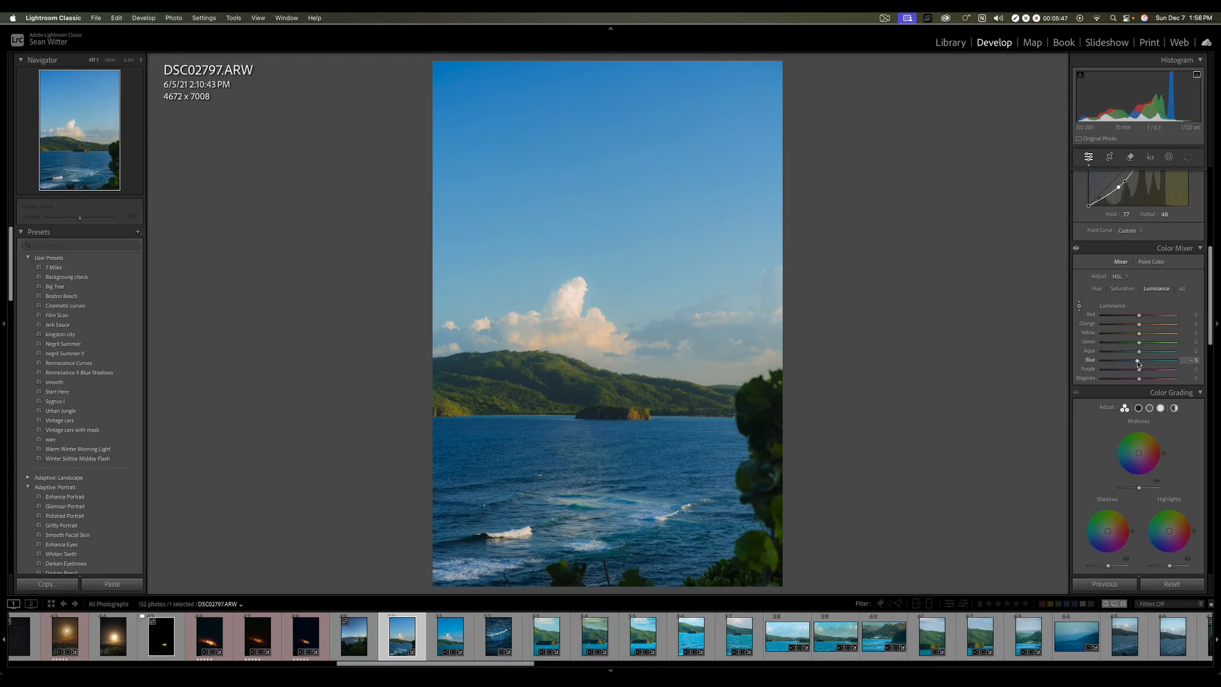
drag(1139, 351, 1143, 353)
mouse_move(1139, 326)
mouse_down()
mouse_move(1119, 330)
mouse_move(1154, 330)
mouse_move(1125, 335)
mouse_move(1149, 331)
mouse_move(1135, 318)
mouse_up()
Step: Add a linear gradient mask fading from the top of the sky down to the cloud tops, and lower its saturation slightly
scroll(1090, 446, down, 1)
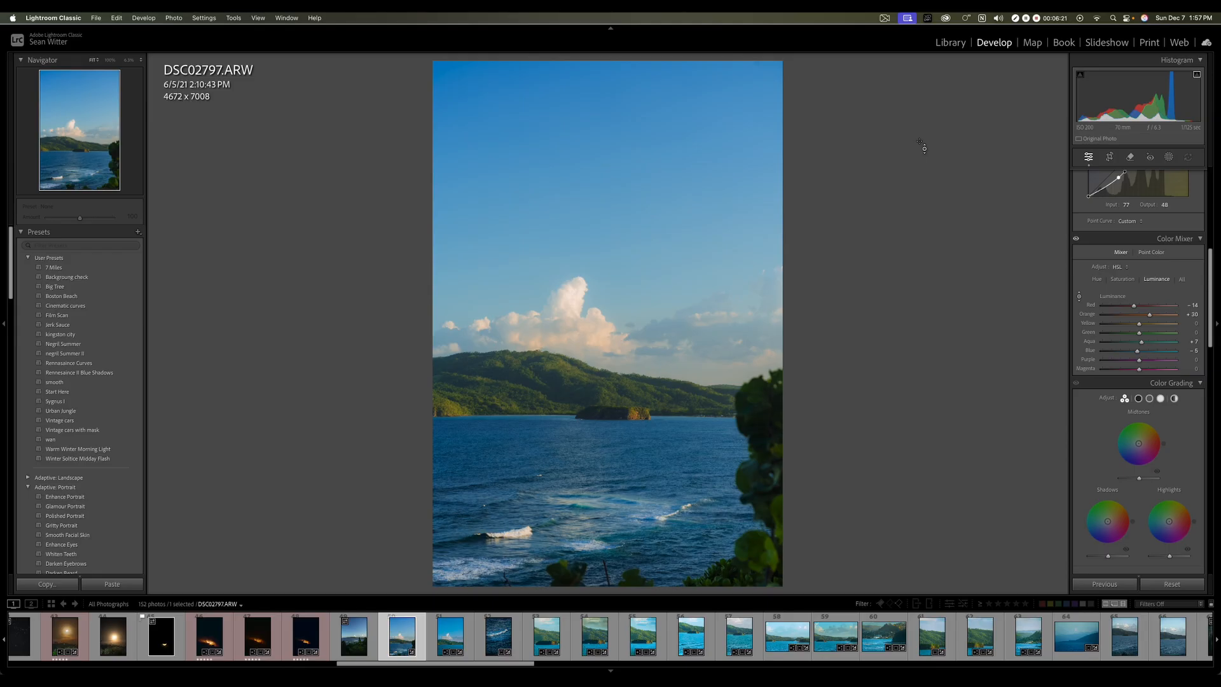
scroll(1162, 222, up, 1)
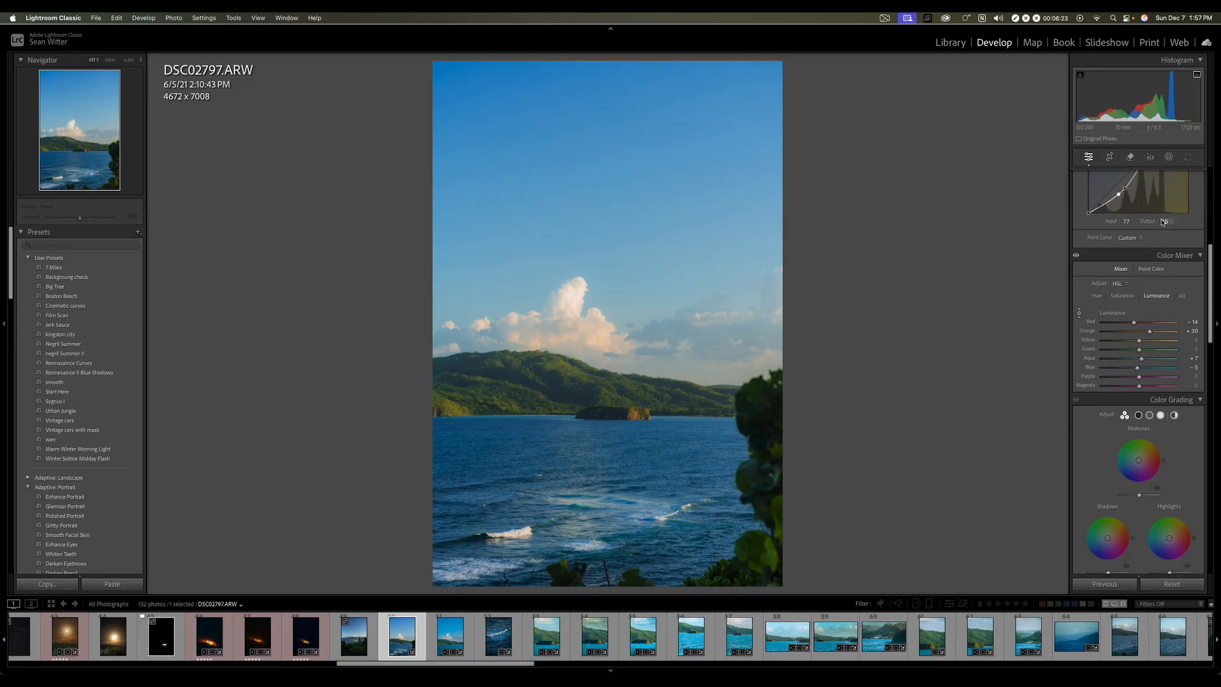
scroll(1162, 222, up, 10)
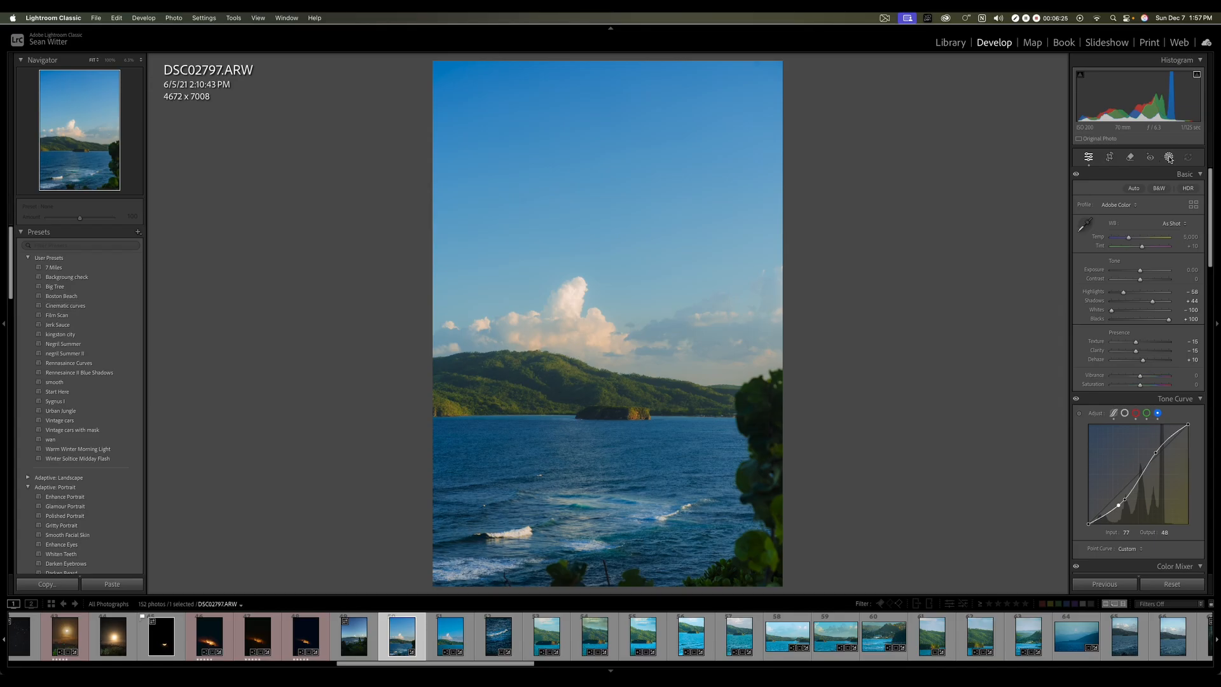
click(1168, 157)
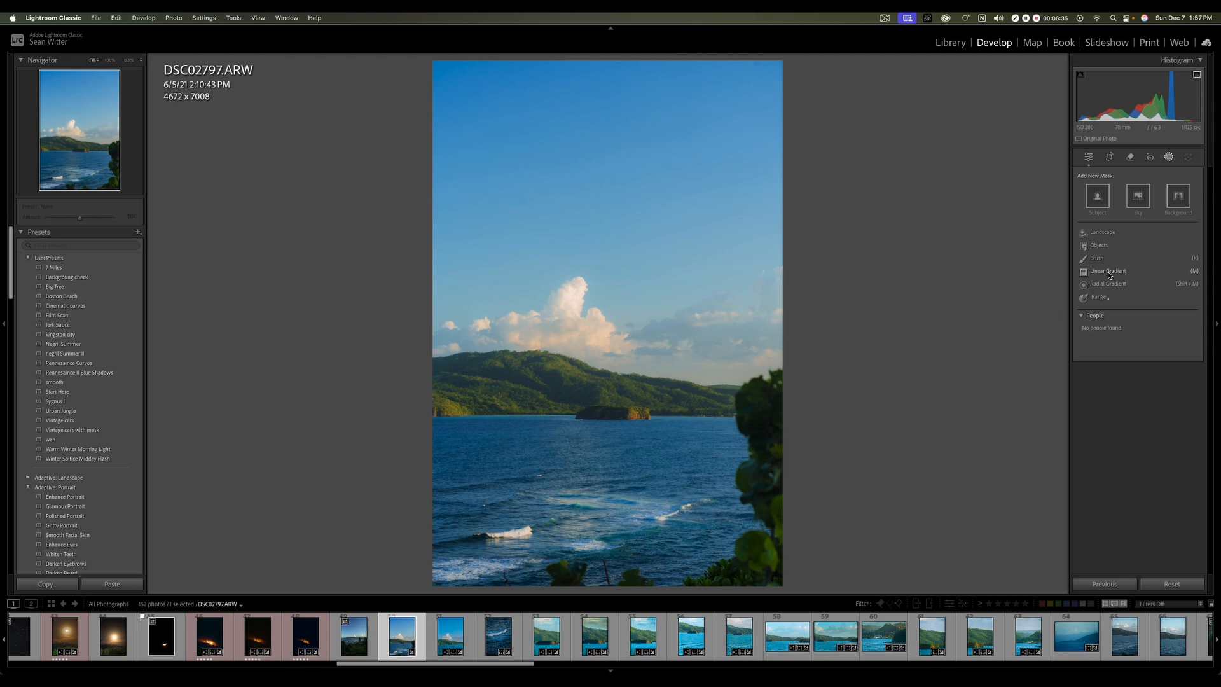
click(1109, 271)
click(981, 75)
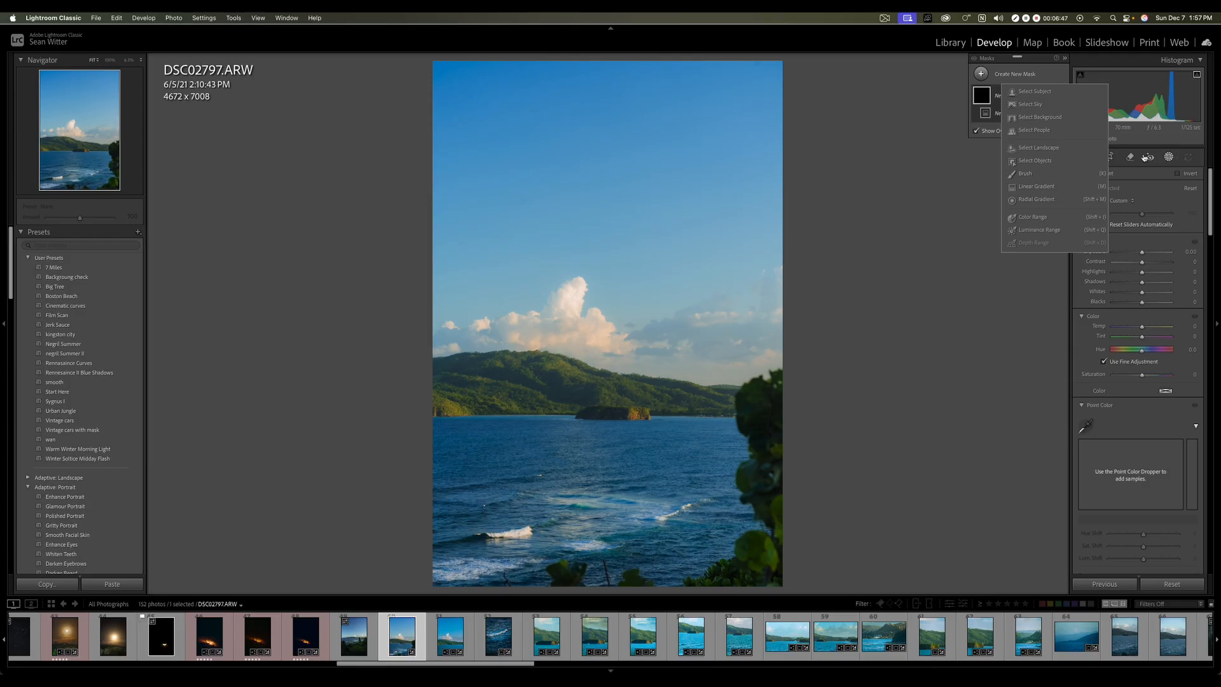
click(980, 75)
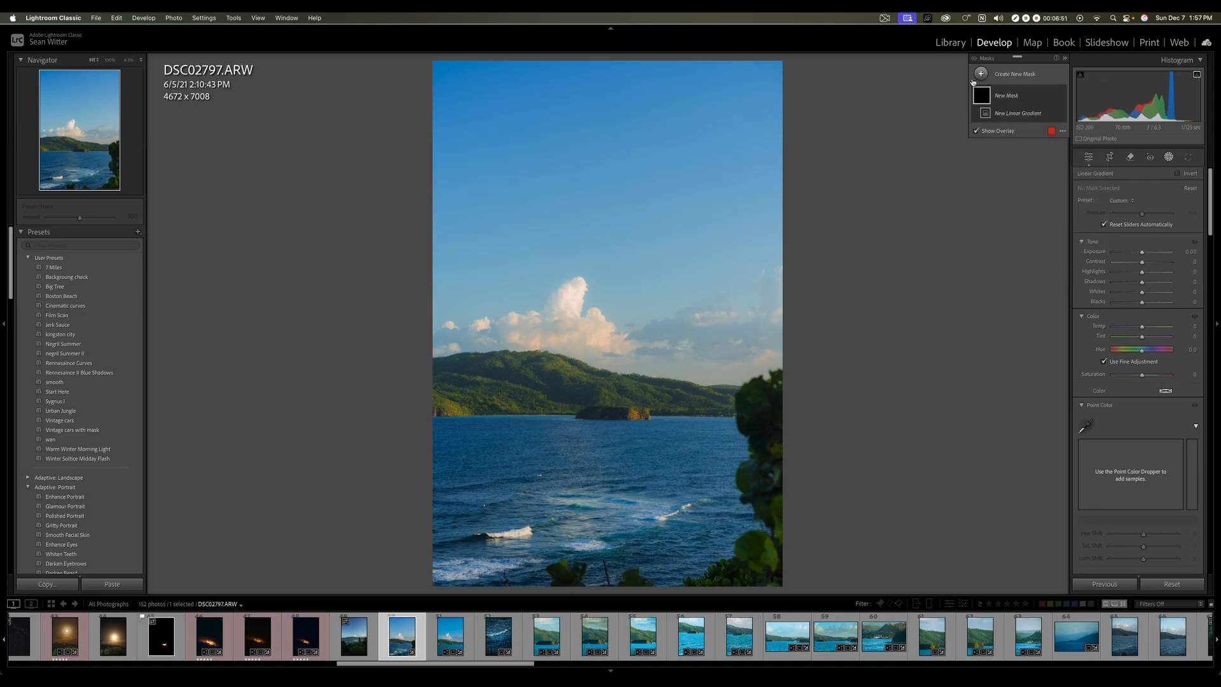
click(980, 75)
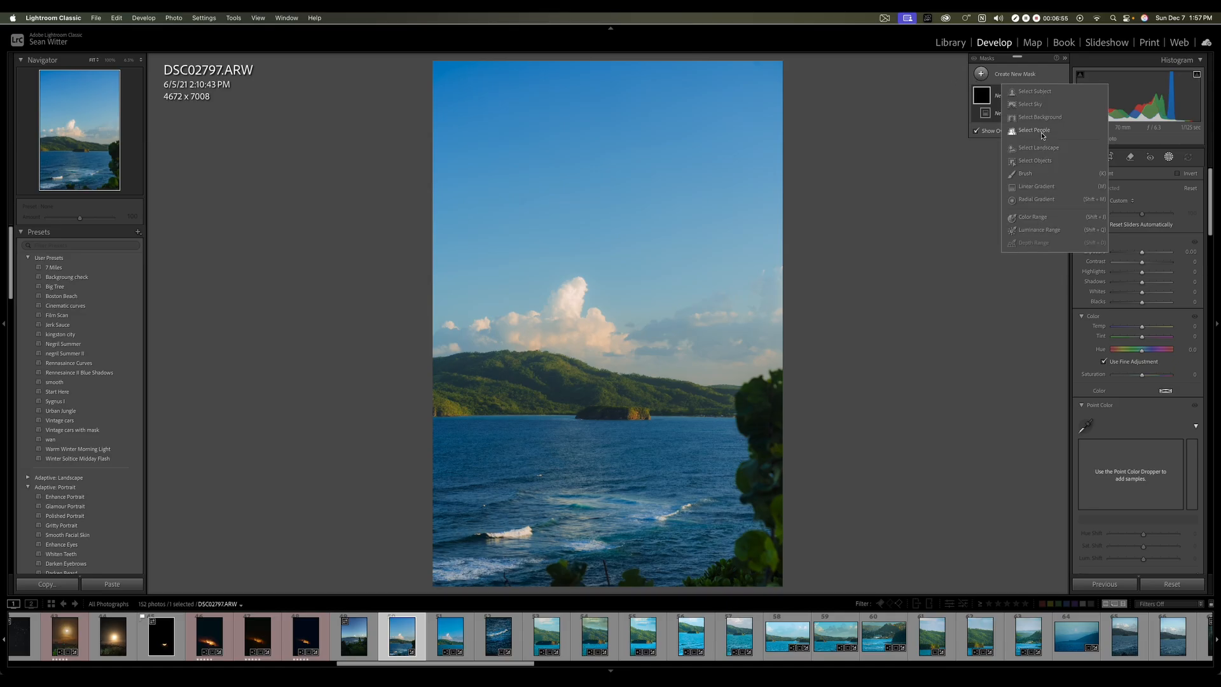
click(1046, 191)
key(m)
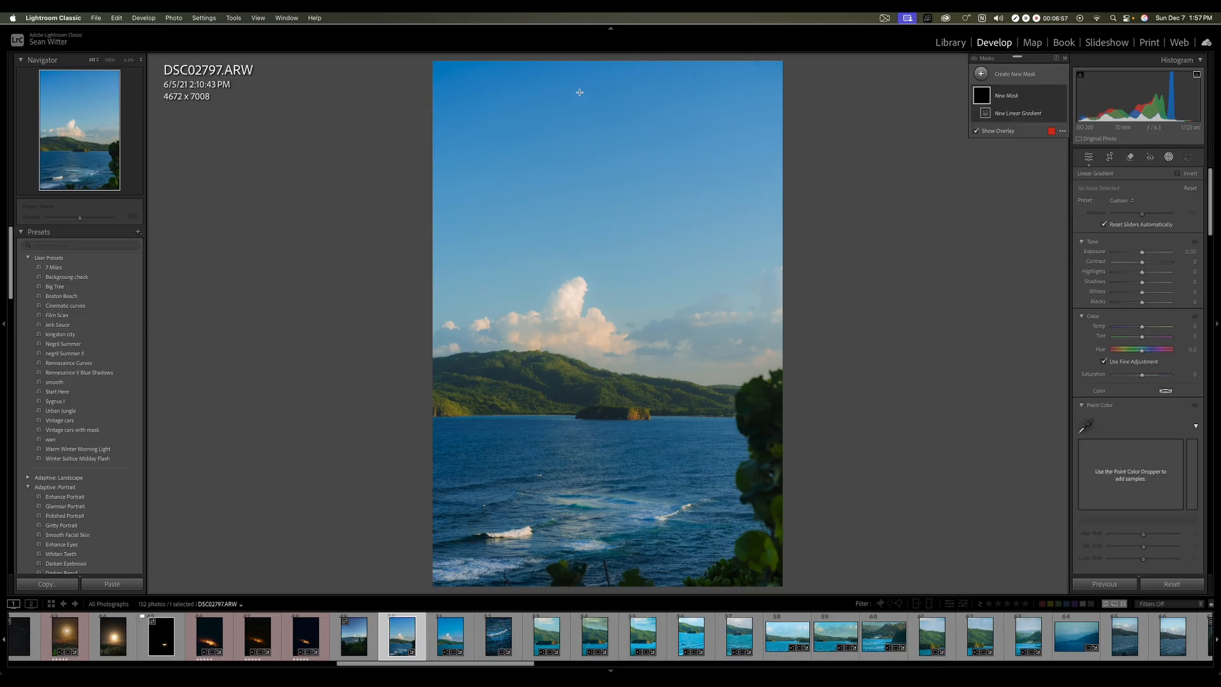
drag(598, 64, 597, 276)
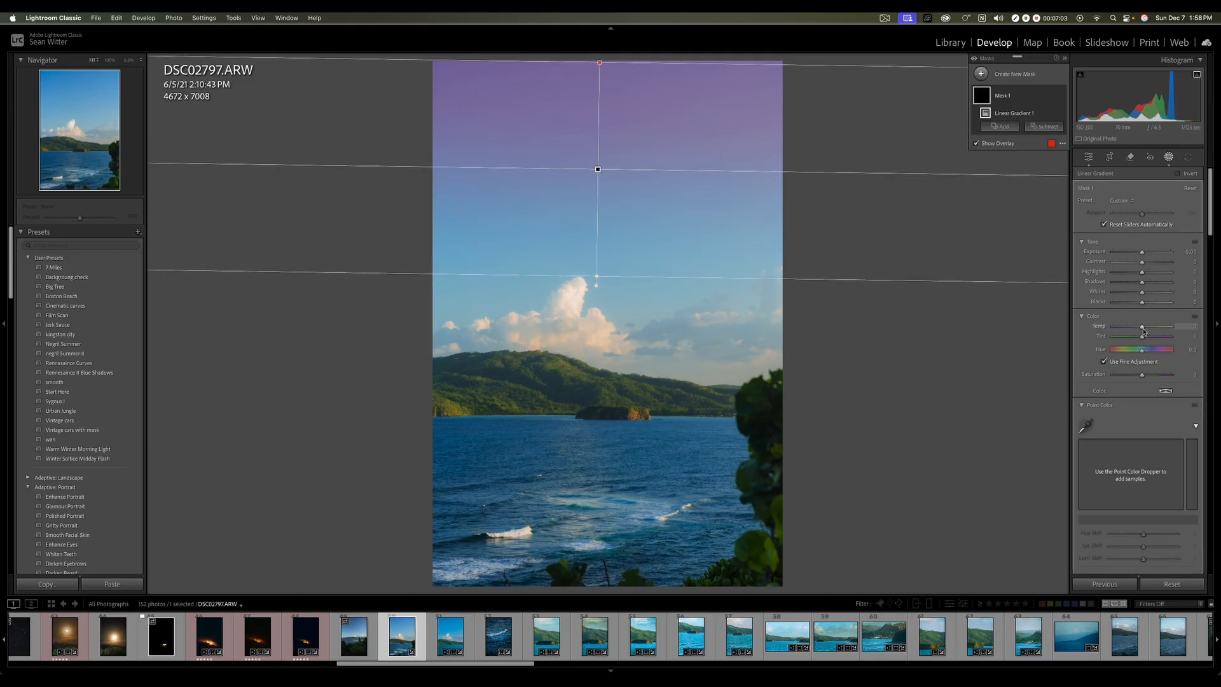
drag(1143, 377, 1139, 382)
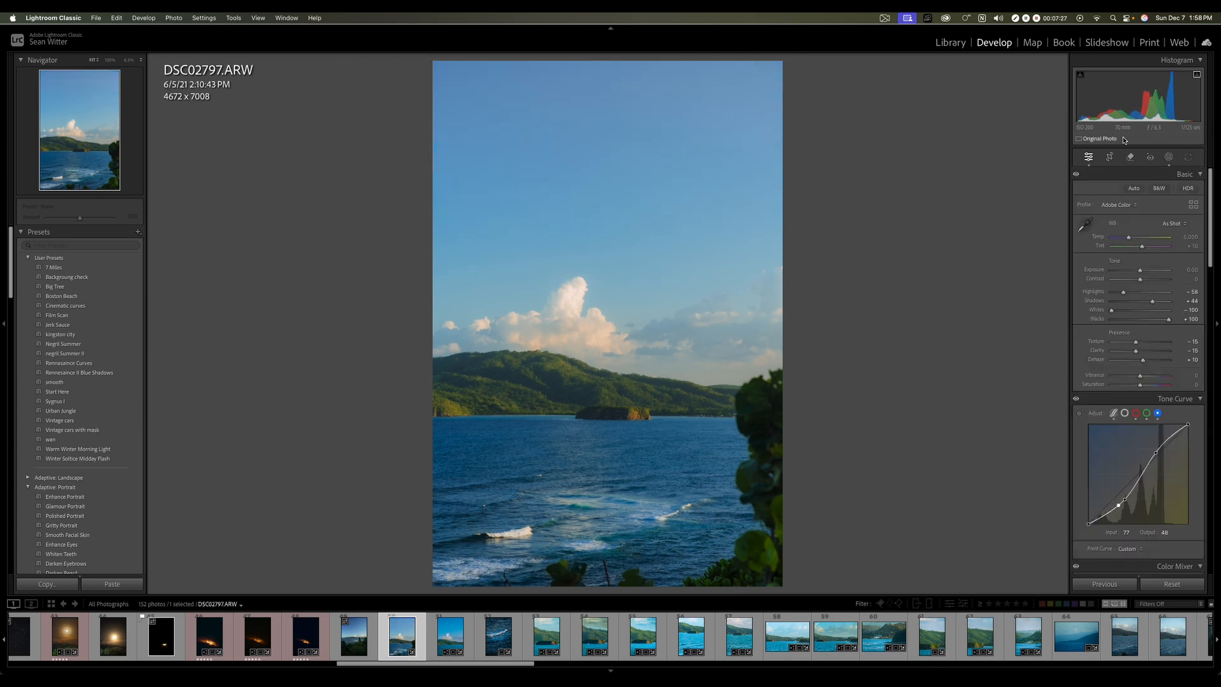
Step: Add a wide radial gradient mask centred over the clouds and hillside, and narrow its height
click(1169, 157)
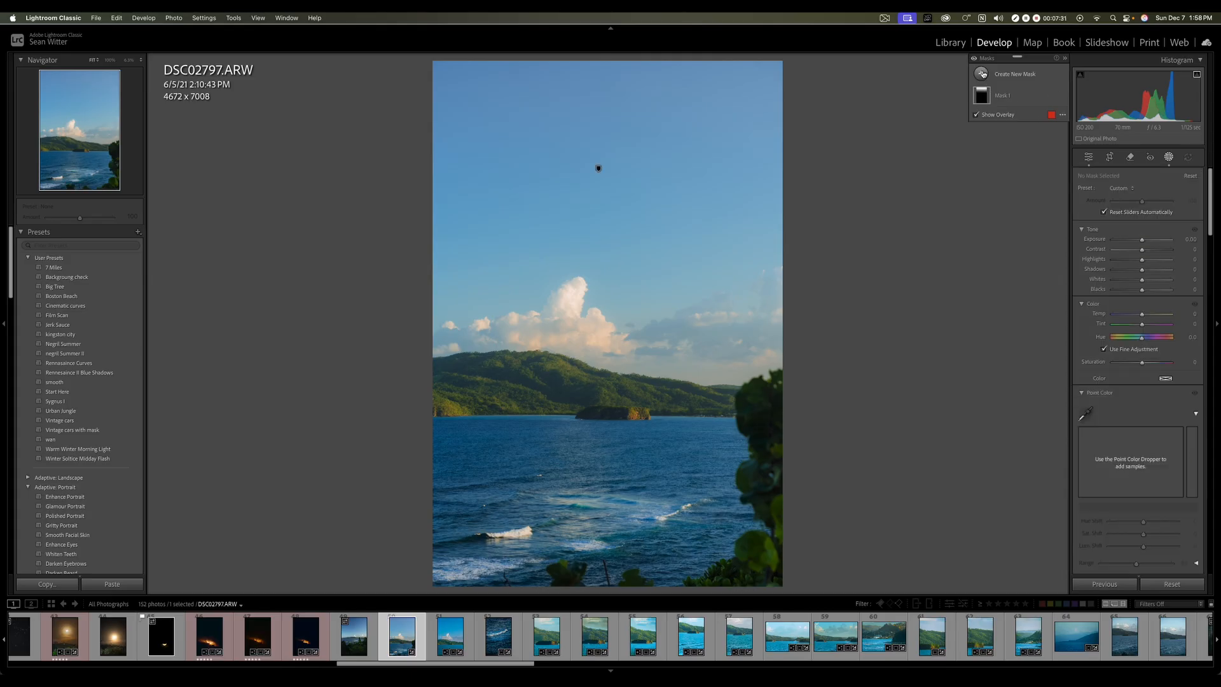
click(983, 73)
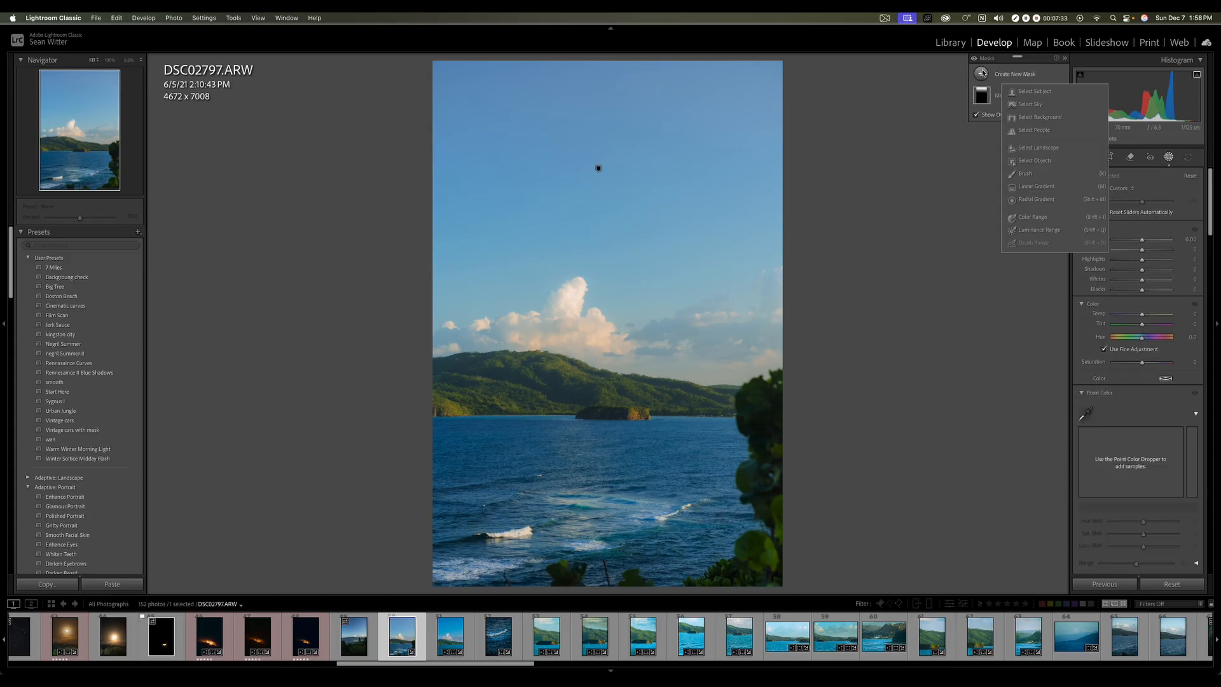
click(1038, 199)
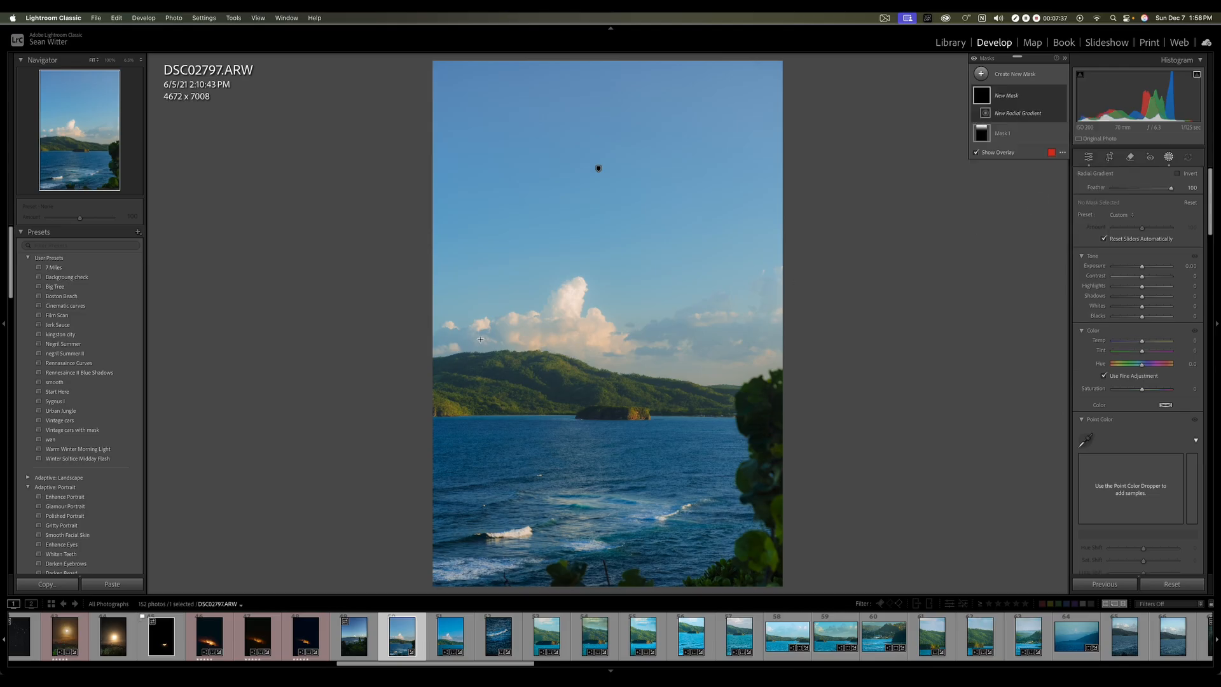
drag(449, 297, 860, 433)
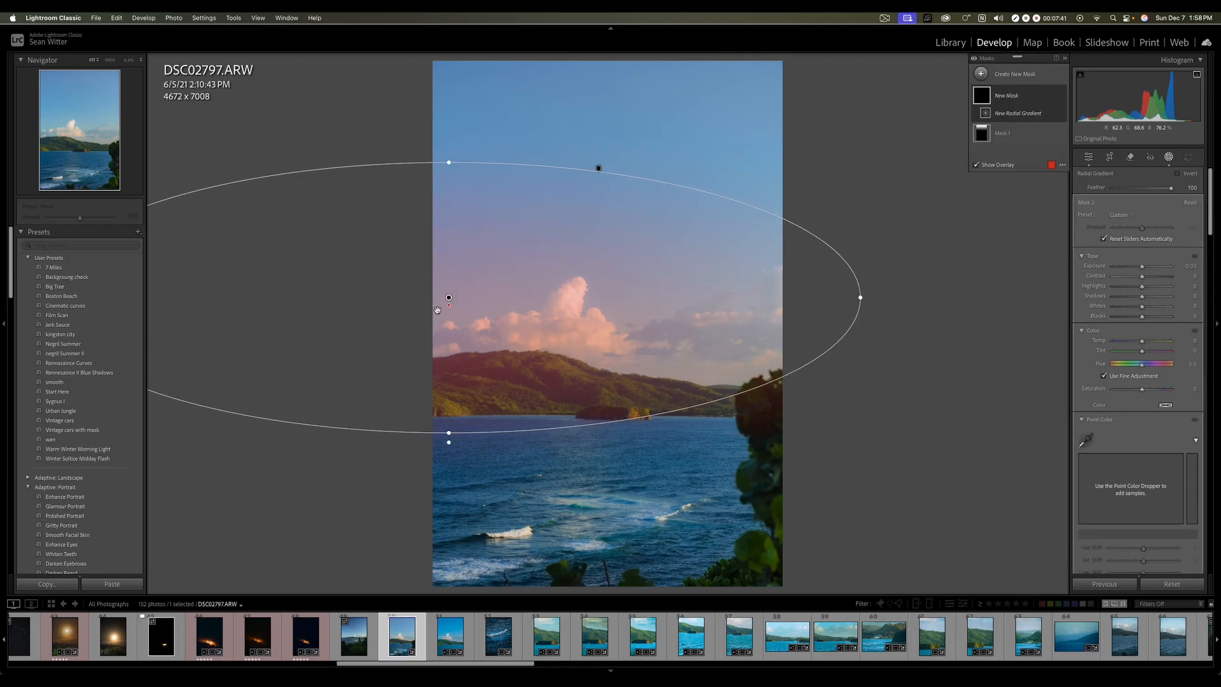
drag(449, 299, 593, 345)
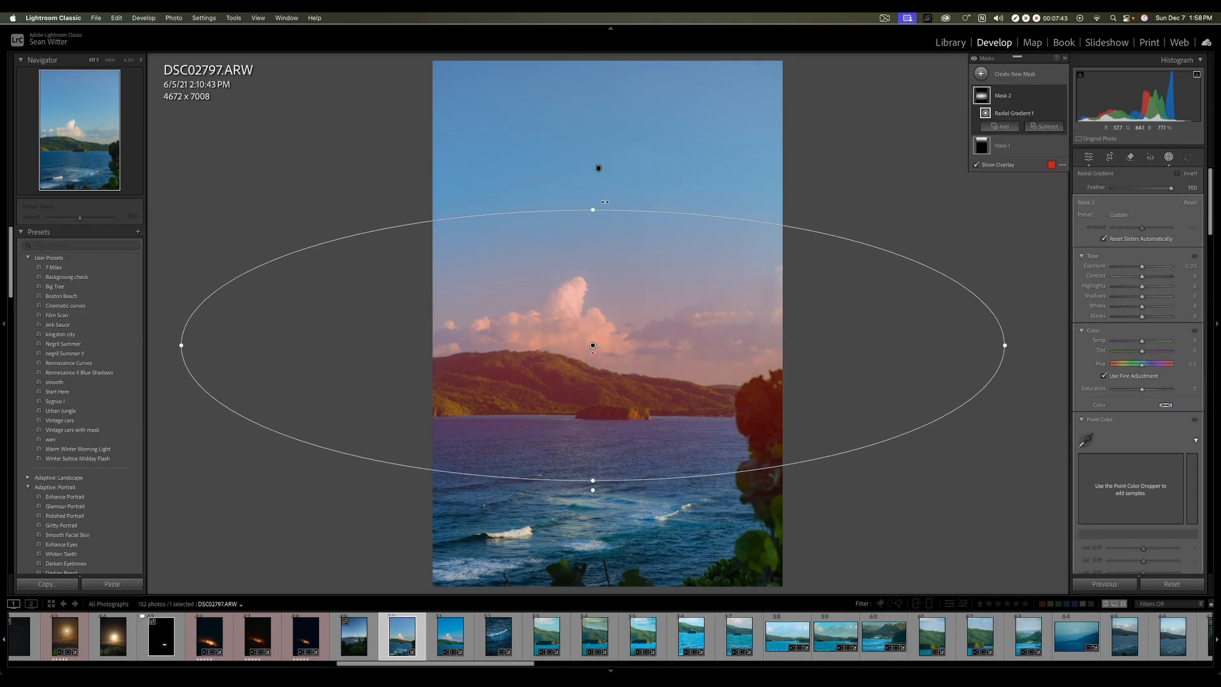
drag(598, 217, 593, 231)
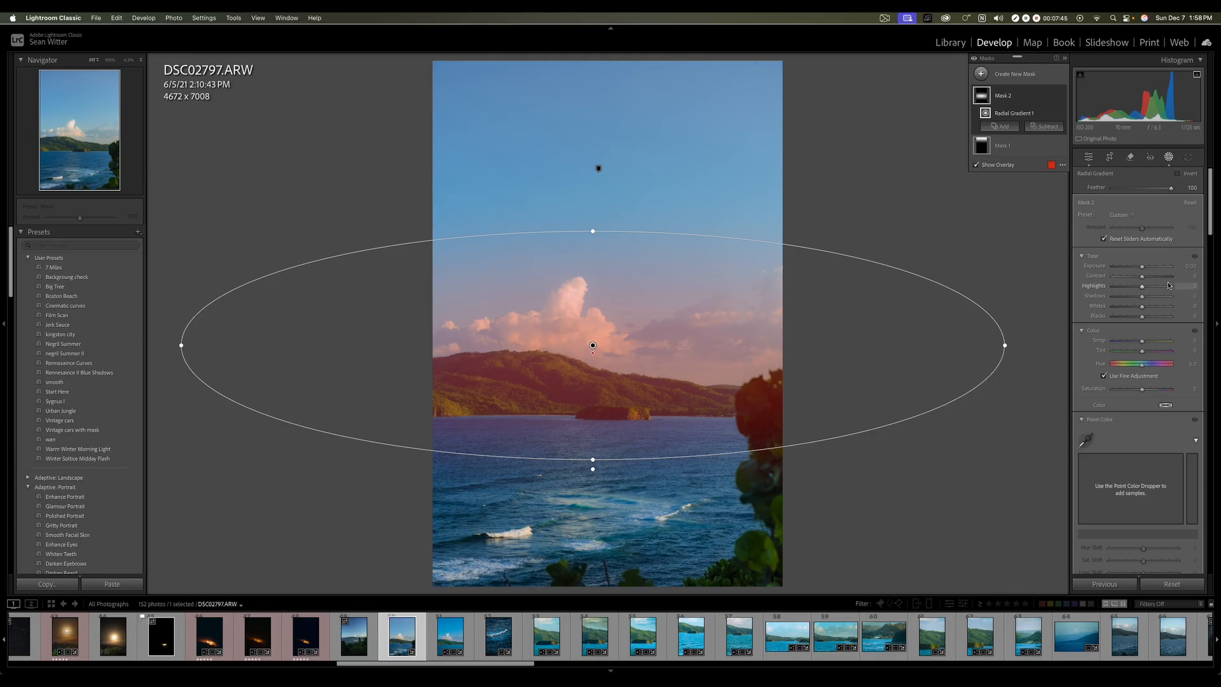
Step: Set the radial mask's Contrast to 14 and Saturation to 13, shift it down onto the hills and shoreline, and leave masking
click(1143, 265)
drag(1142, 280, 1147, 282)
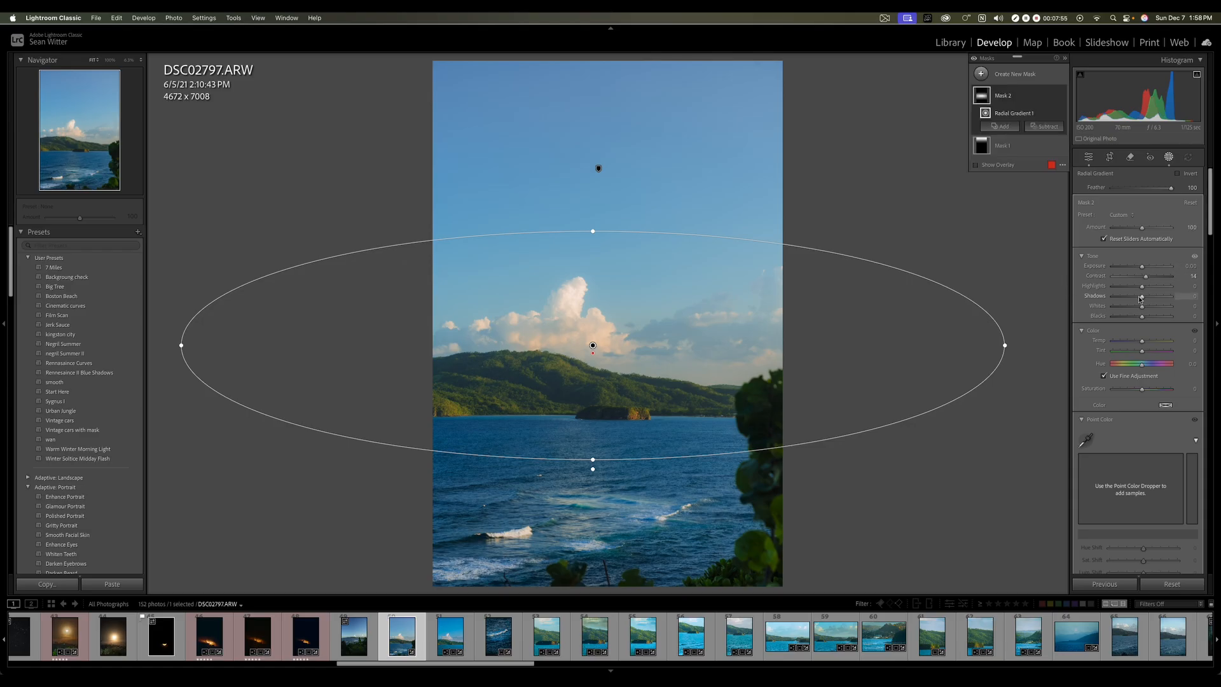
drag(593, 345, 618, 386)
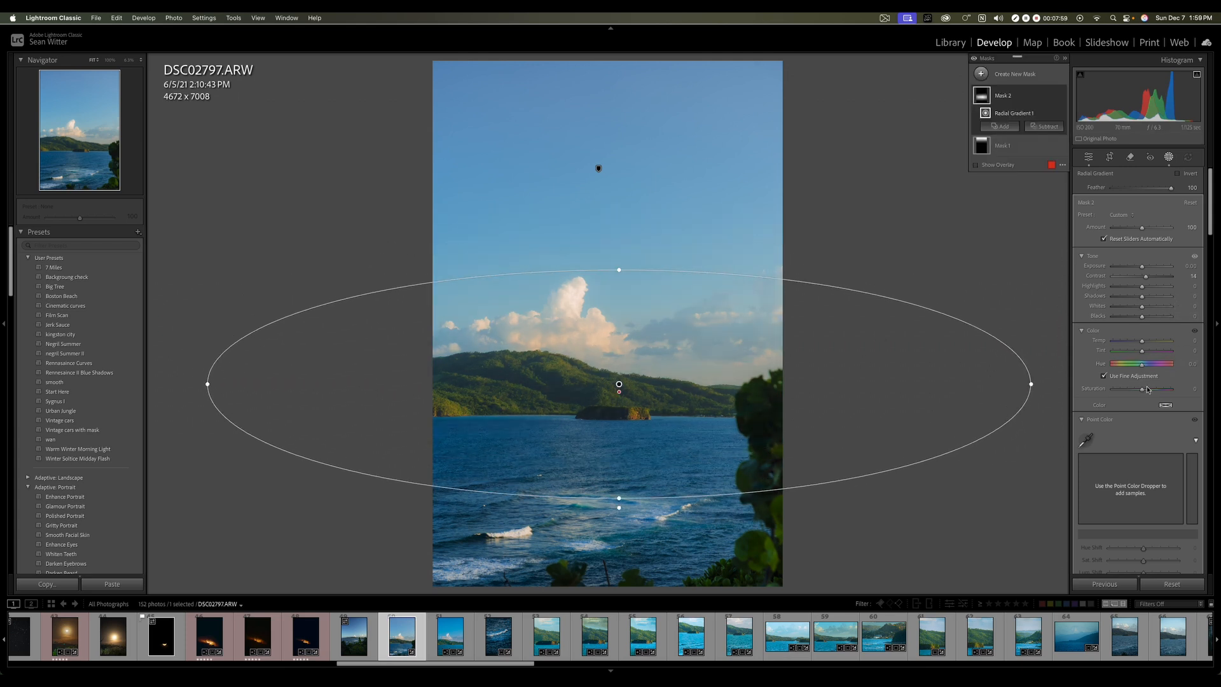
drag(1144, 392, 1149, 392)
click(1104, 376)
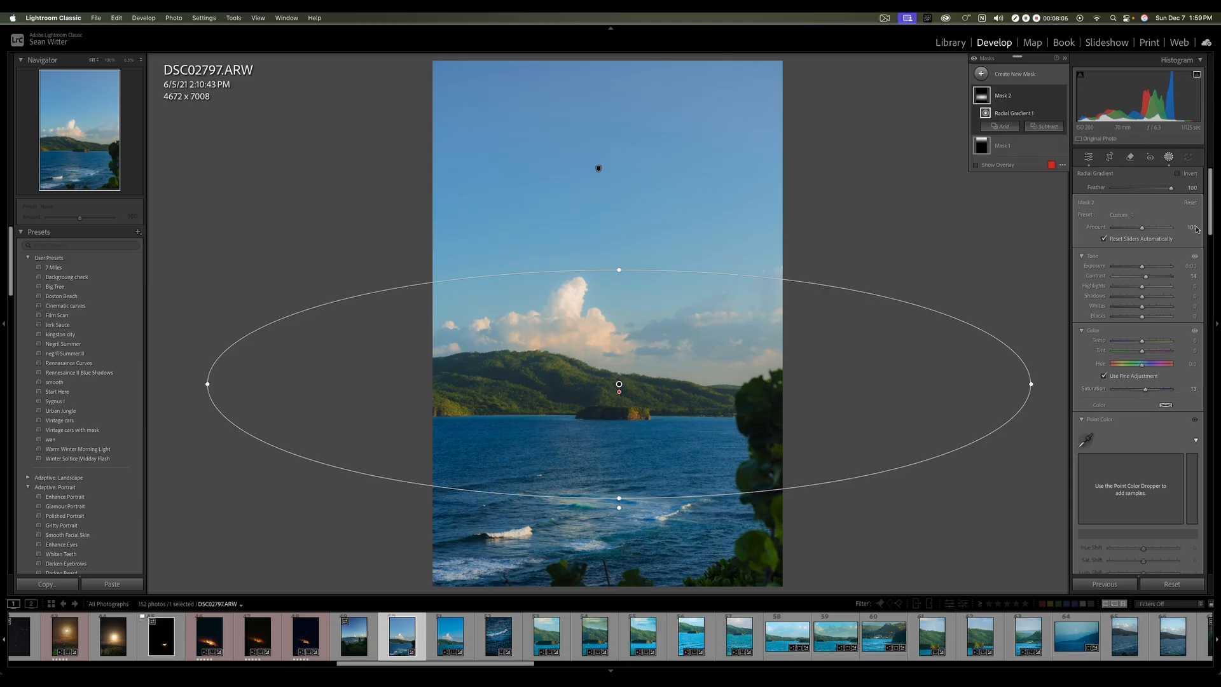
click(1166, 157)
Step: Lower the Color Mixer's Blue saturation to -4
scroll(1148, 527, down, 3)
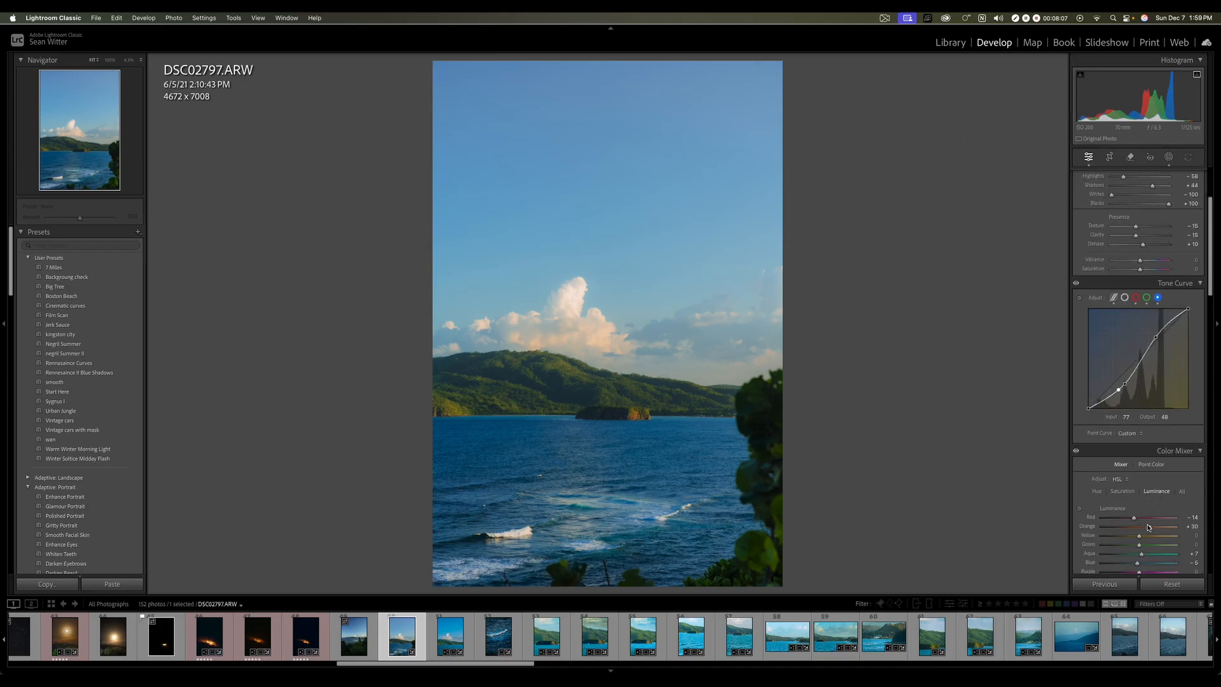
scroll(1148, 527, down, 2)
click(1122, 414)
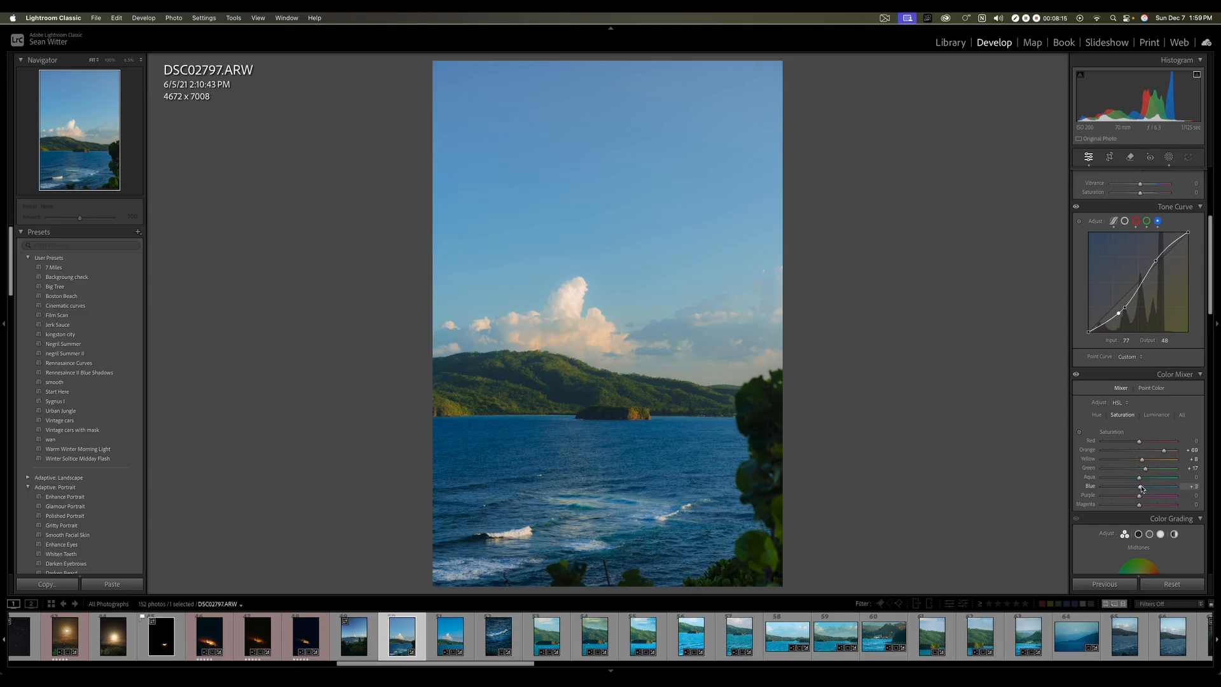
drag(1142, 488, 1139, 489)
Step: Examine the sea up close, from the open water below the island to the breaking waves and foreground leaves
click(531, 481)
drag(932, 446, 746, 424)
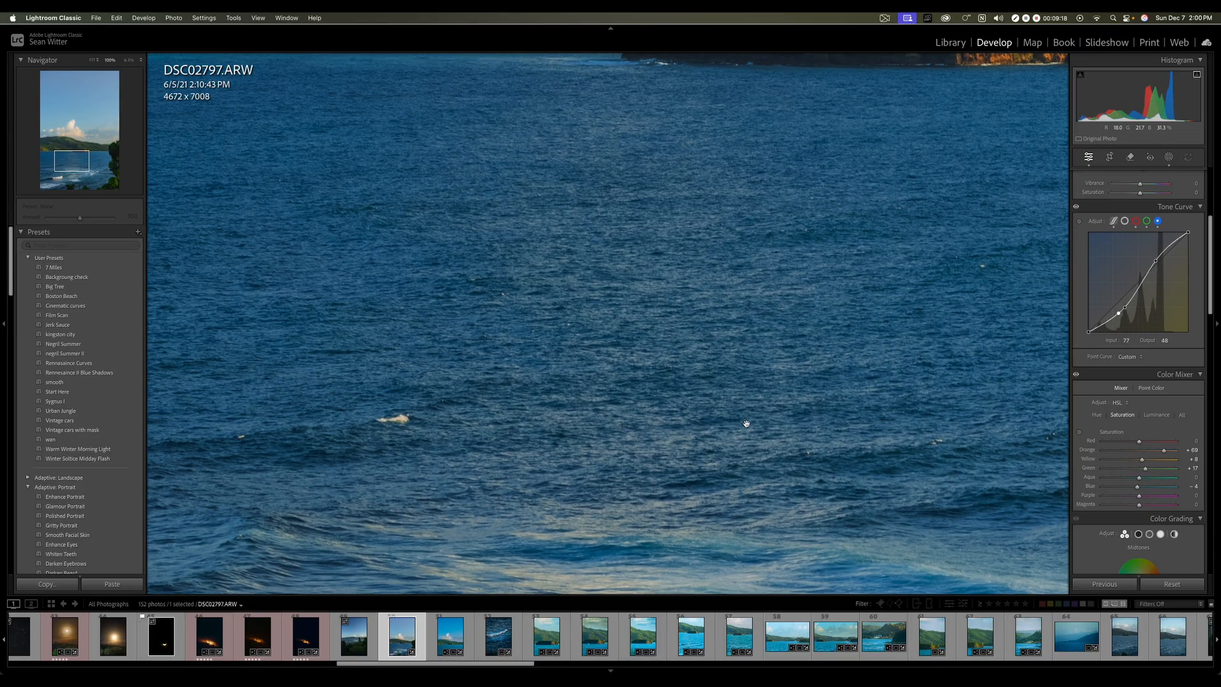
click(678, 391)
click(571, 472)
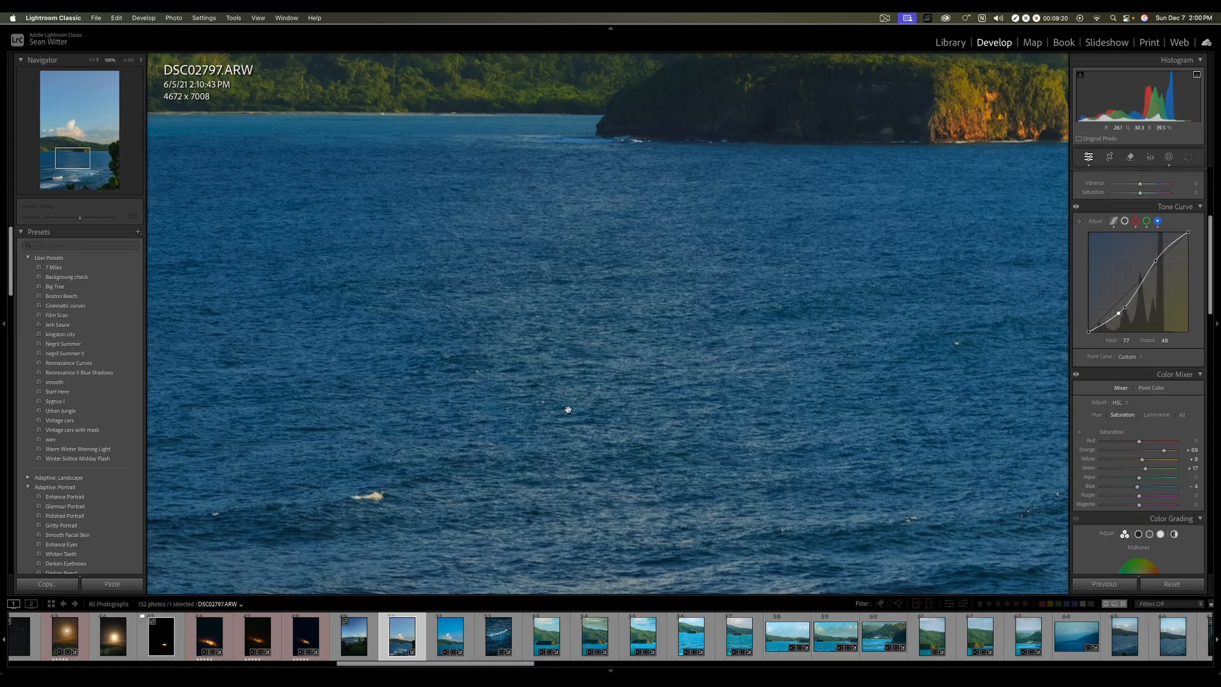
drag(576, 391, 808, 363)
drag(499, 371, 788, 326)
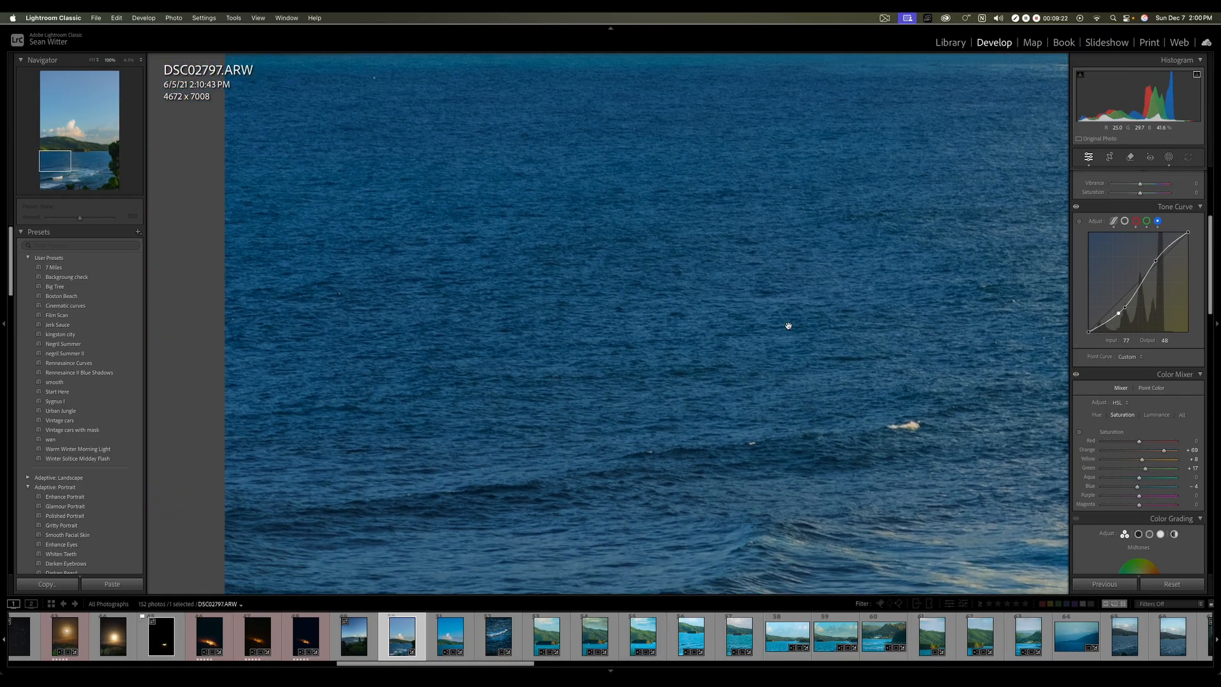
drag(555, 431, 553, 242)
drag(814, 447, 516, 349)
drag(843, 378, 536, 280)
drag(825, 312, 479, 305)
drag(796, 450, 643, 428)
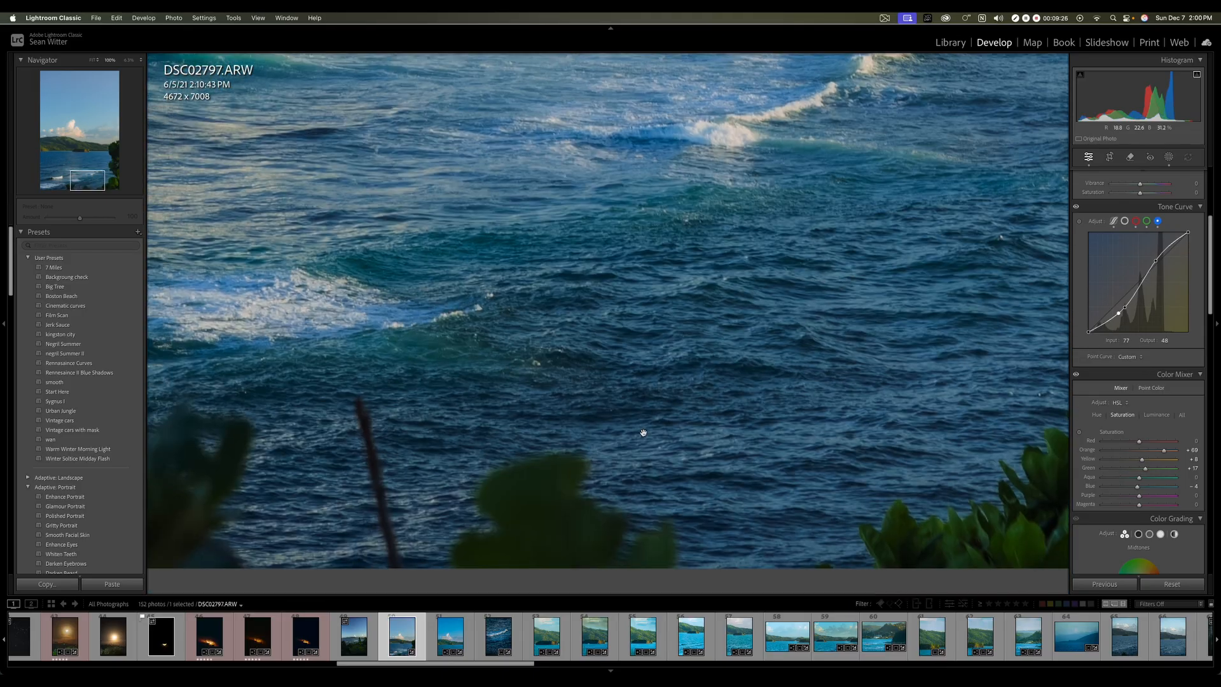
drag(507, 382, 761, 340)
drag(545, 306, 820, 389)
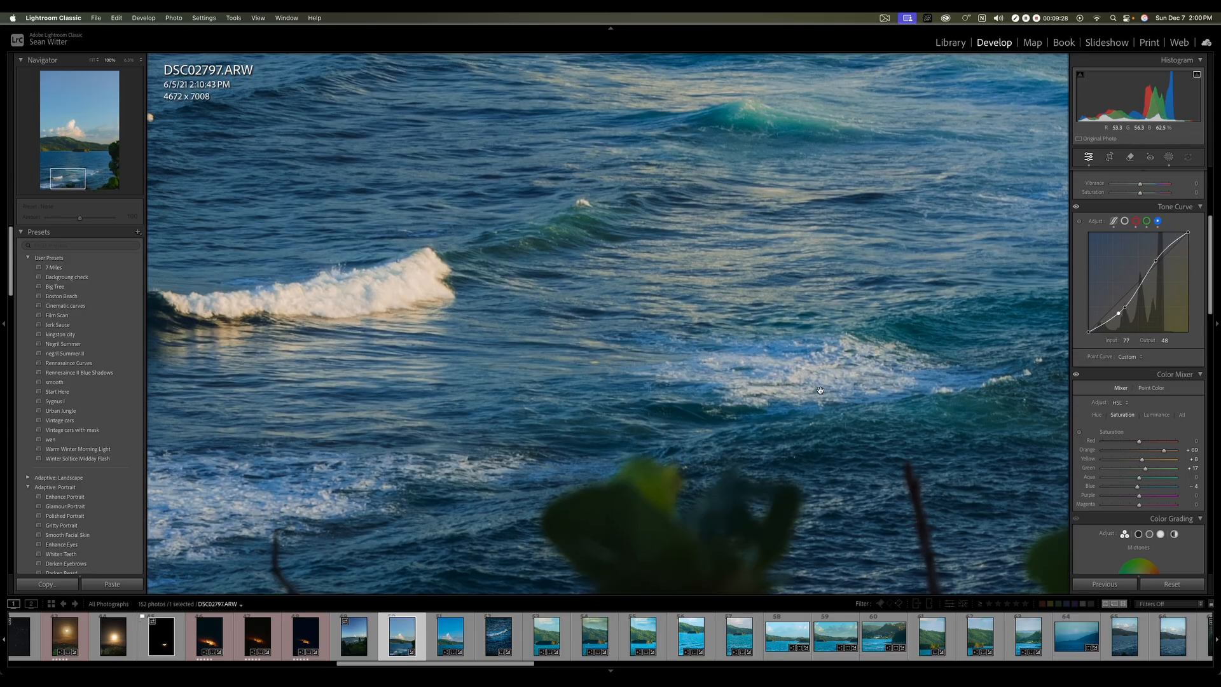
Step: Inspect the open water up to the island's shoreline at full size, and return to the whole photo
drag(580, 233, 539, 454)
drag(629, 332, 456, 572)
drag(739, 312, 679, 409)
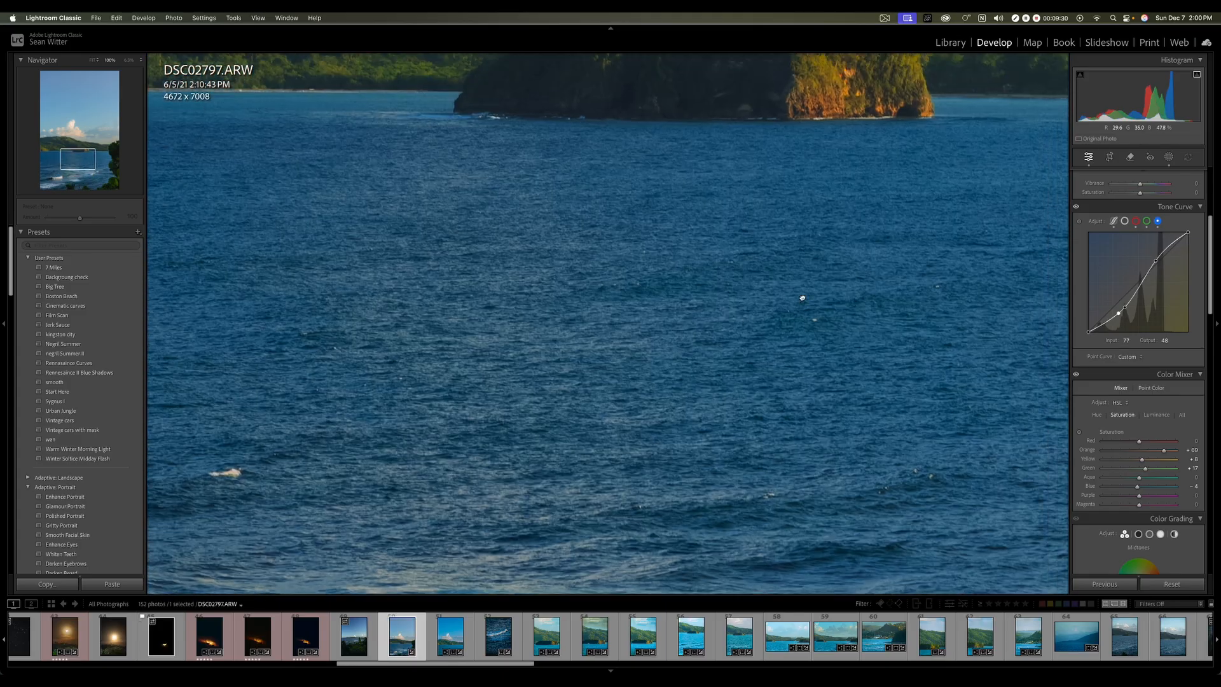
click(802, 298)
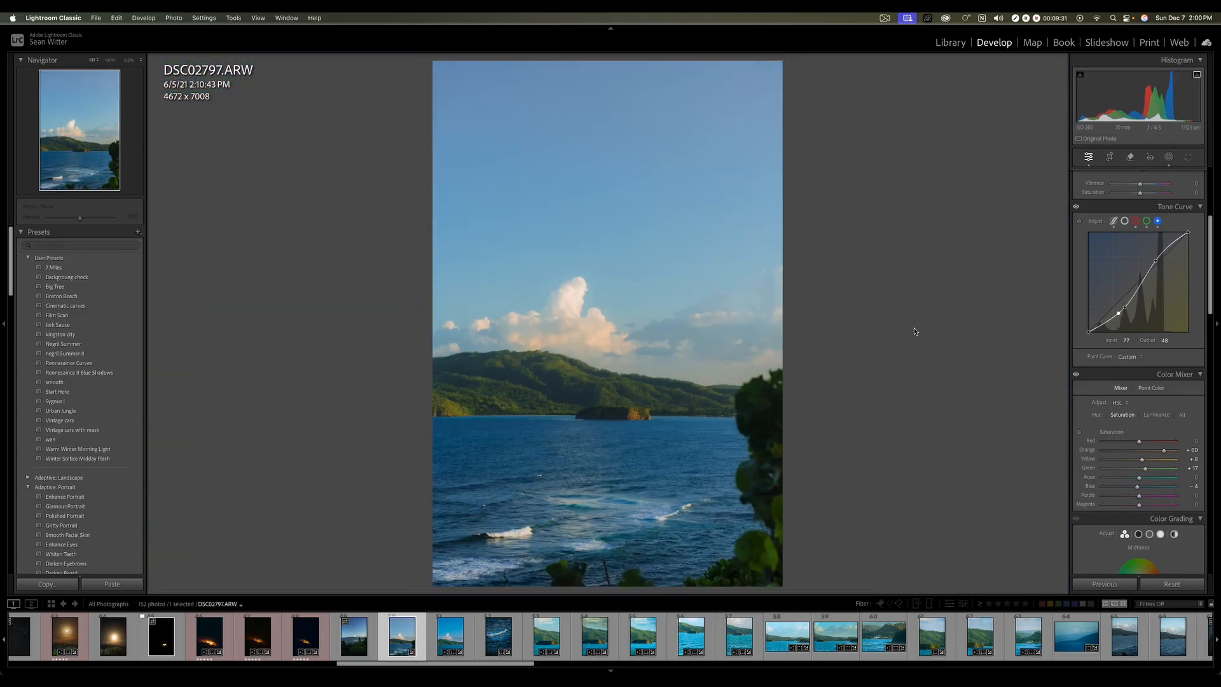
Step: Create a new landscape mask that selects only the water
click(1169, 159)
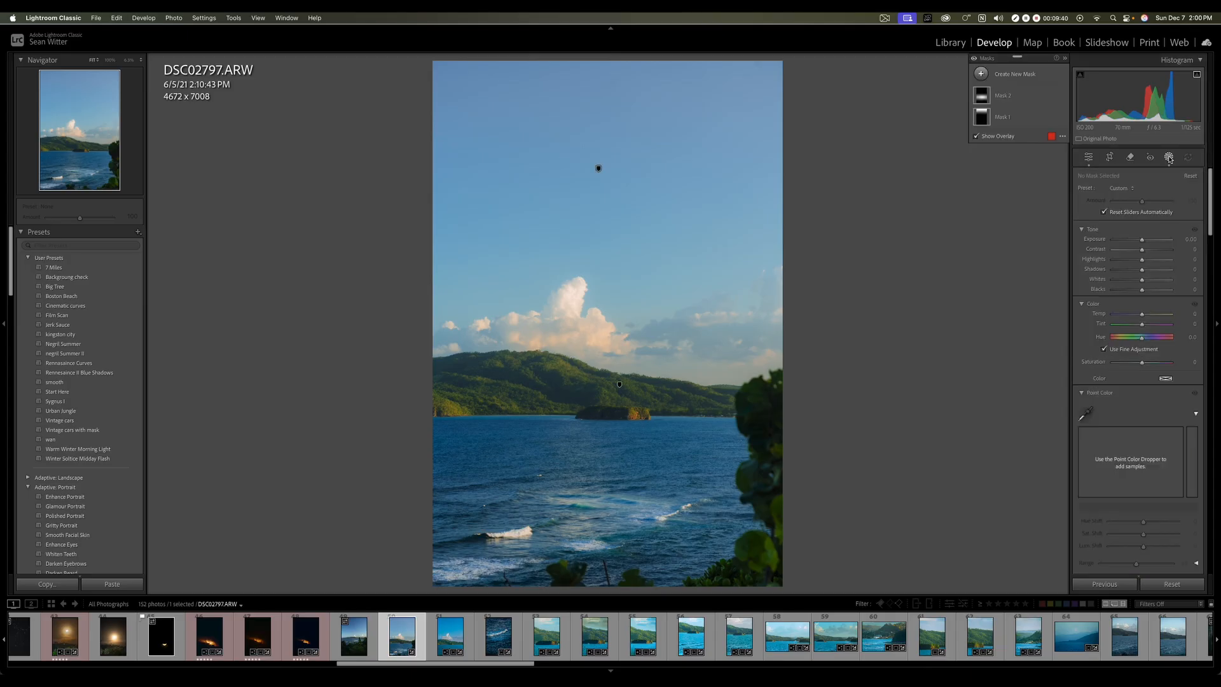
click(981, 73)
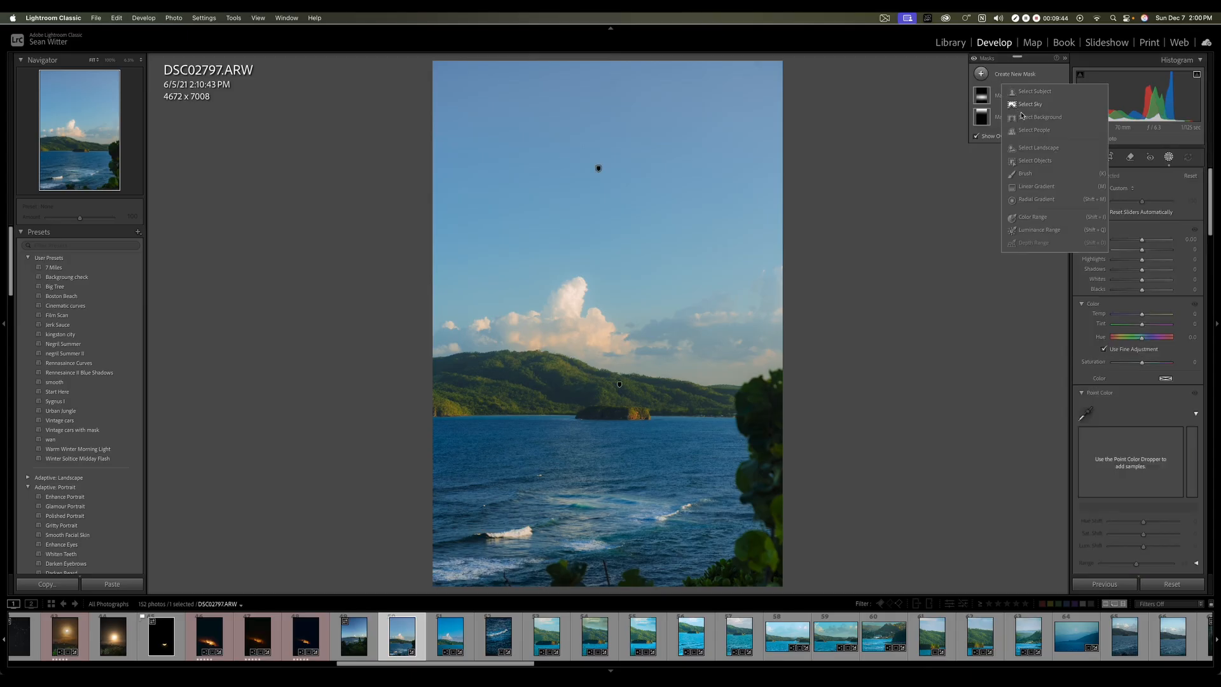
click(1037, 148)
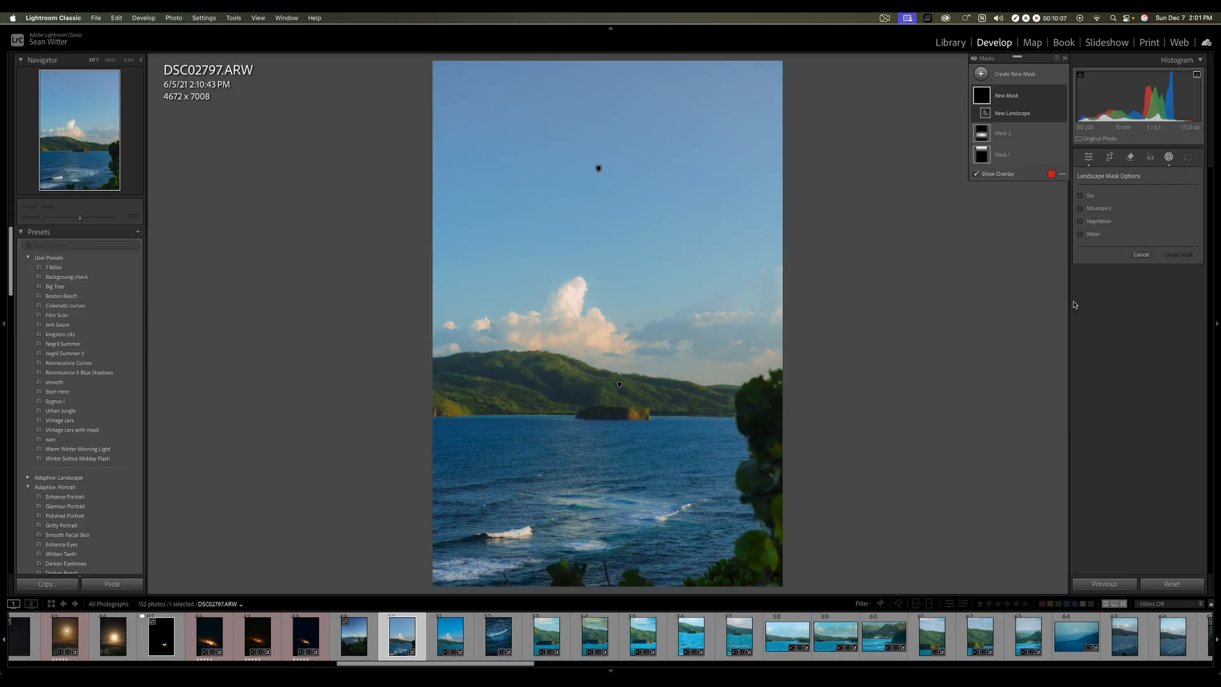
click(1081, 236)
click(1178, 255)
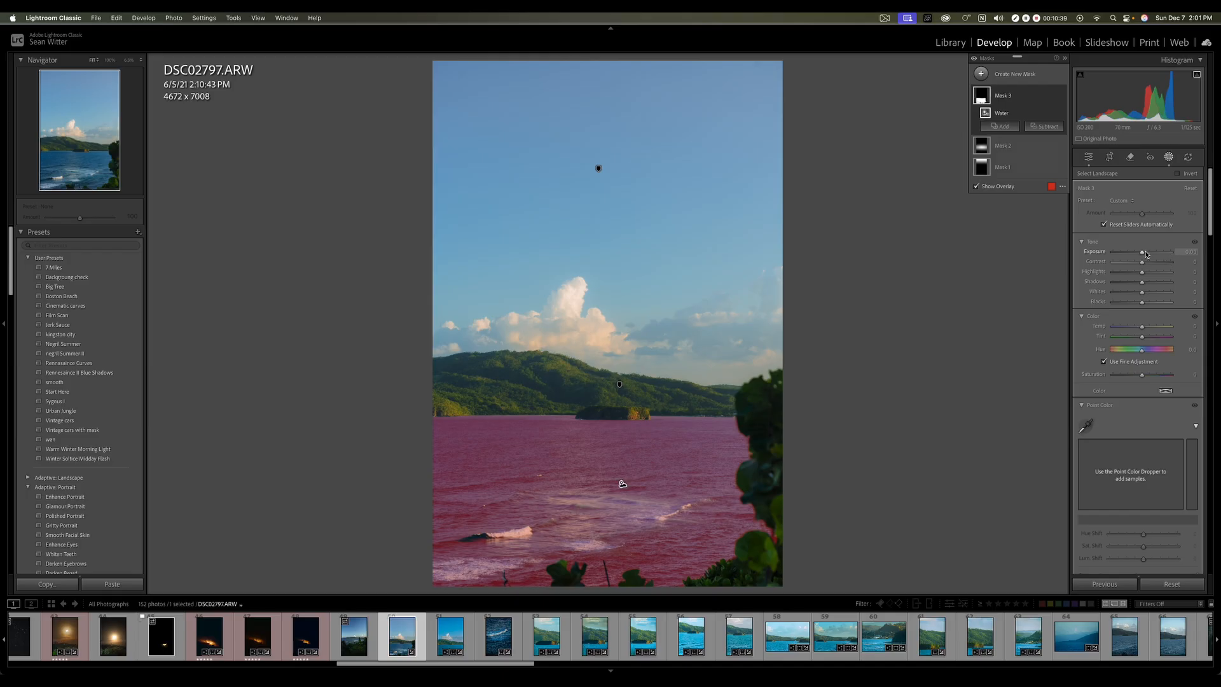
Step: Soften the sea in the water mask with Texture -23, Clarity -17 and a slightly negative Dehaze
scroll(1156, 370, down, 2)
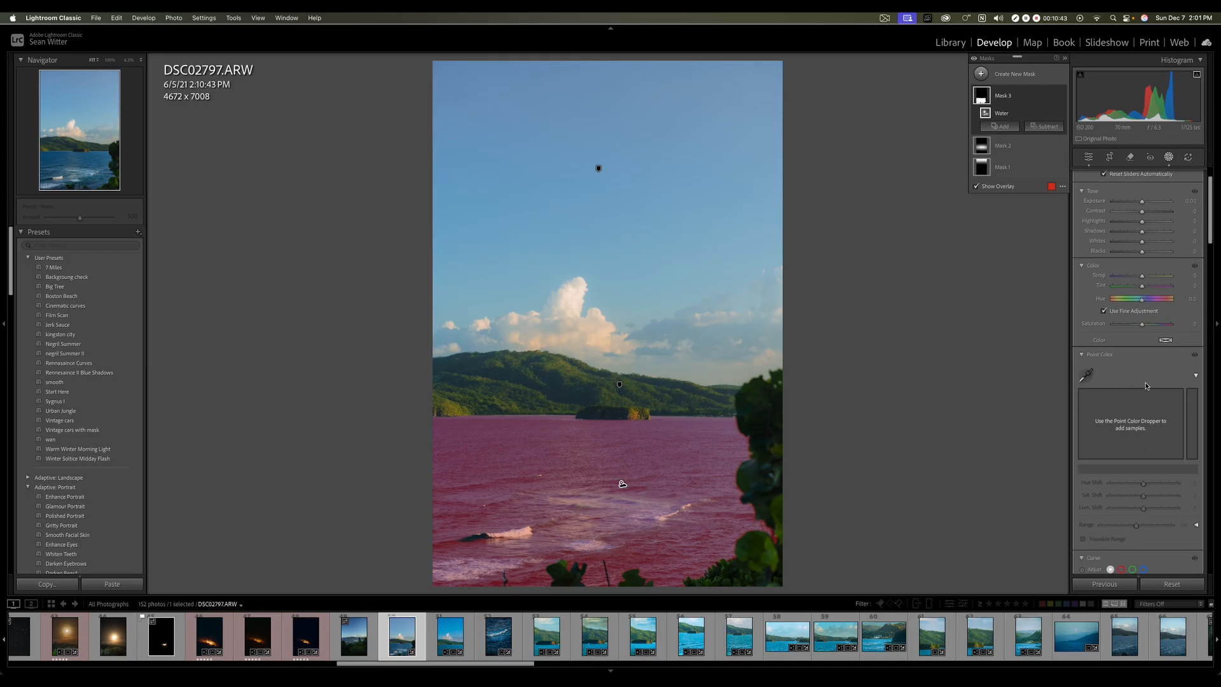
scroll(1150, 383, down, 4)
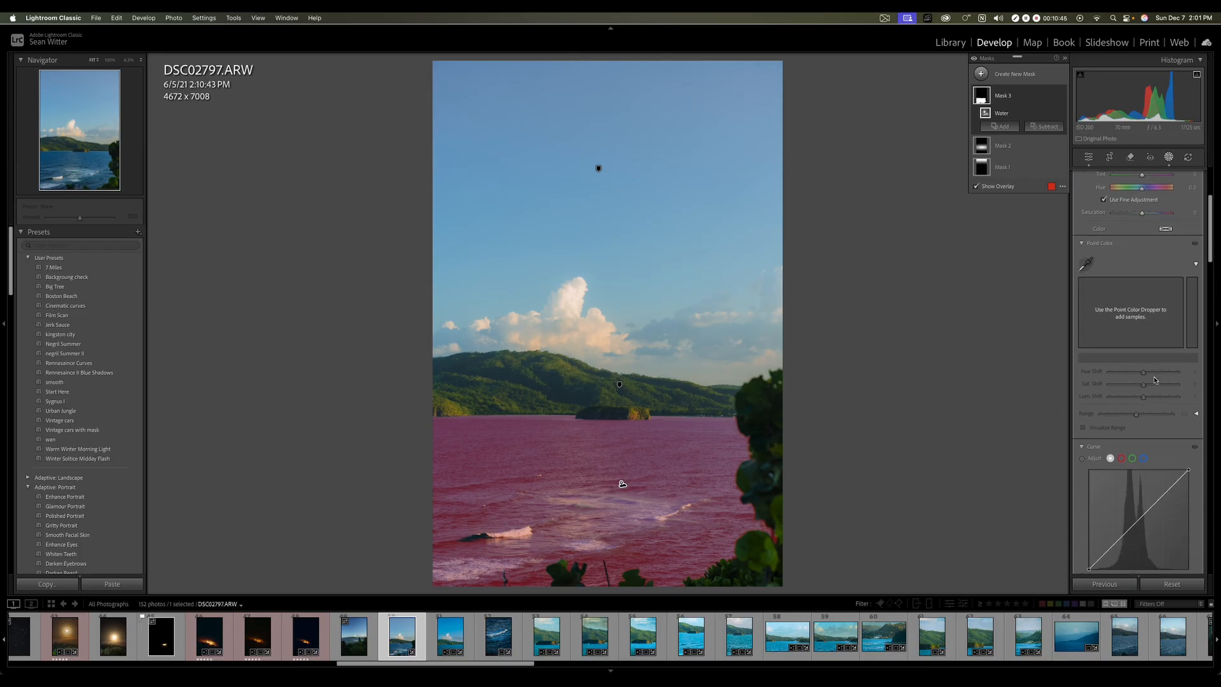
scroll(1152, 356, up, 6)
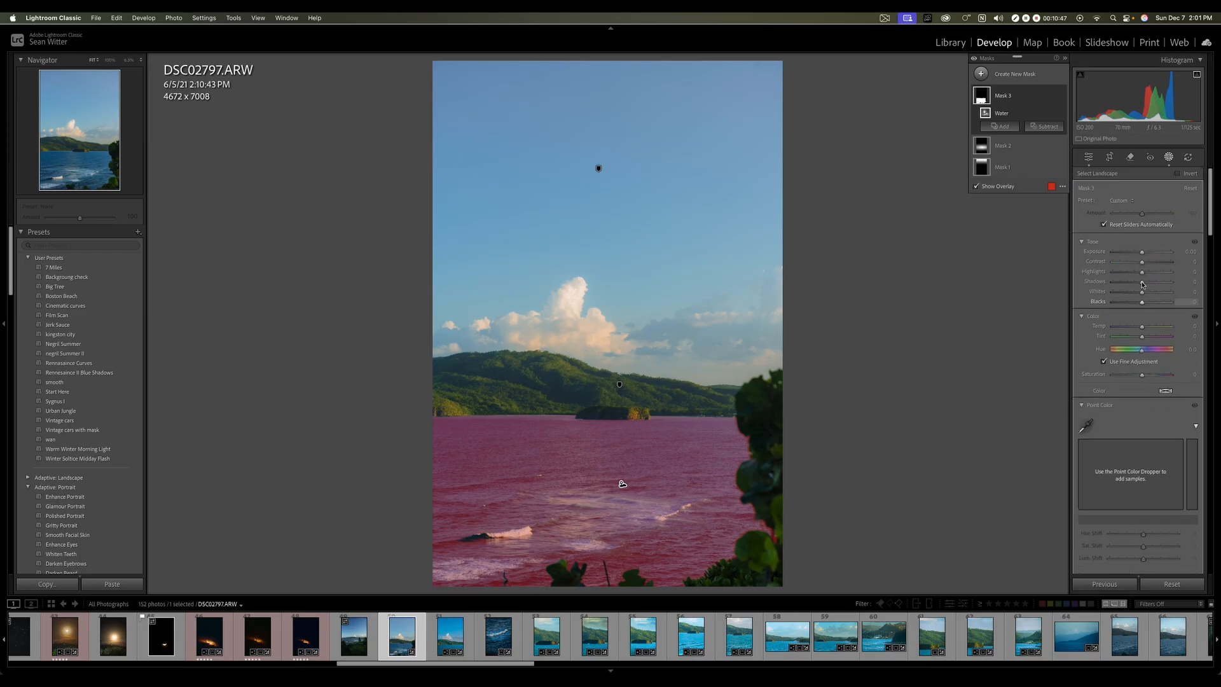
scroll(1151, 305, down, 9)
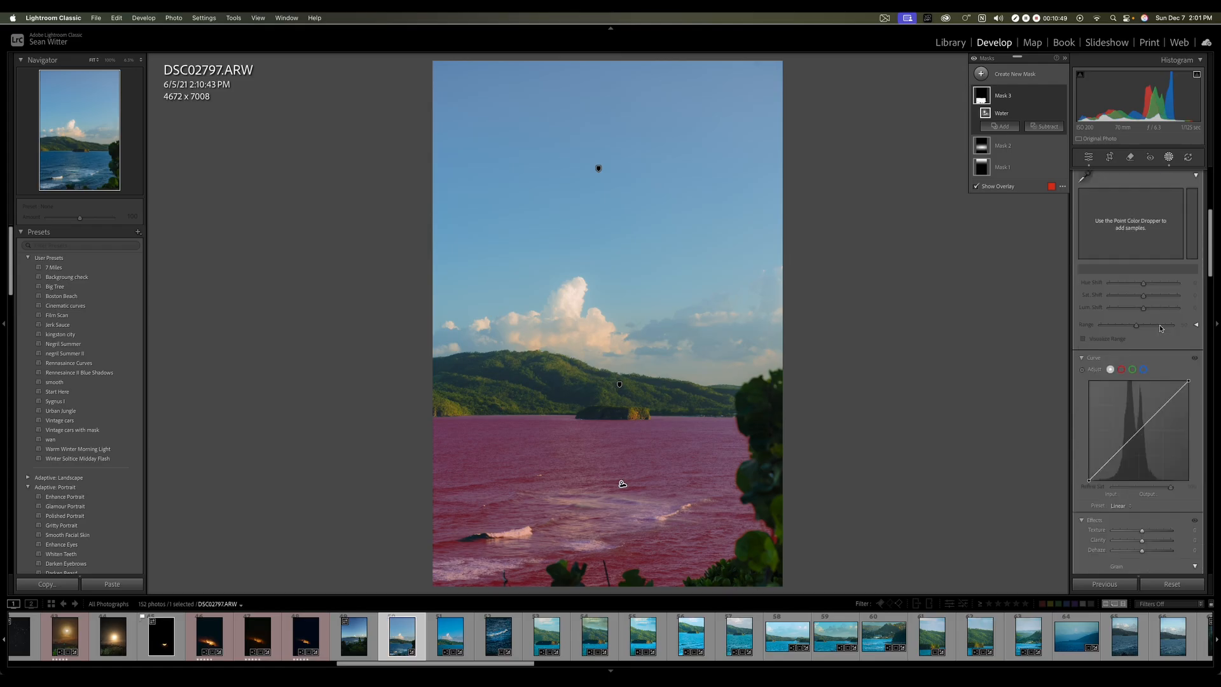
scroll(1161, 328, down, 6)
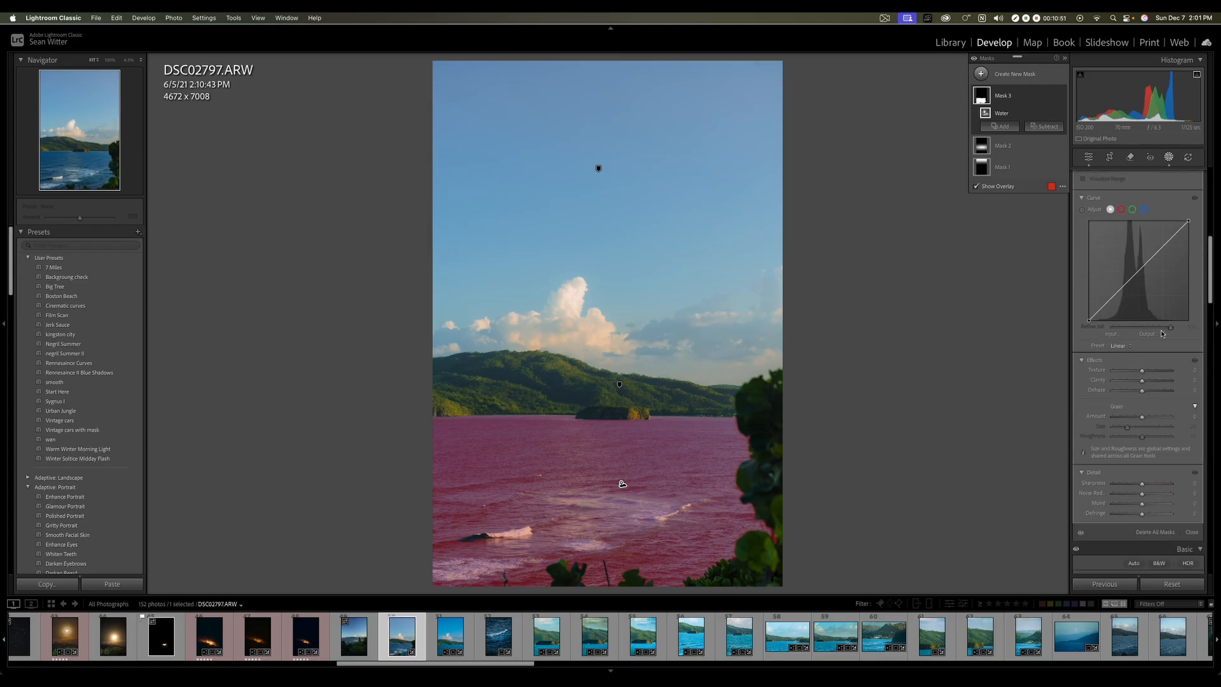
click(1143, 381)
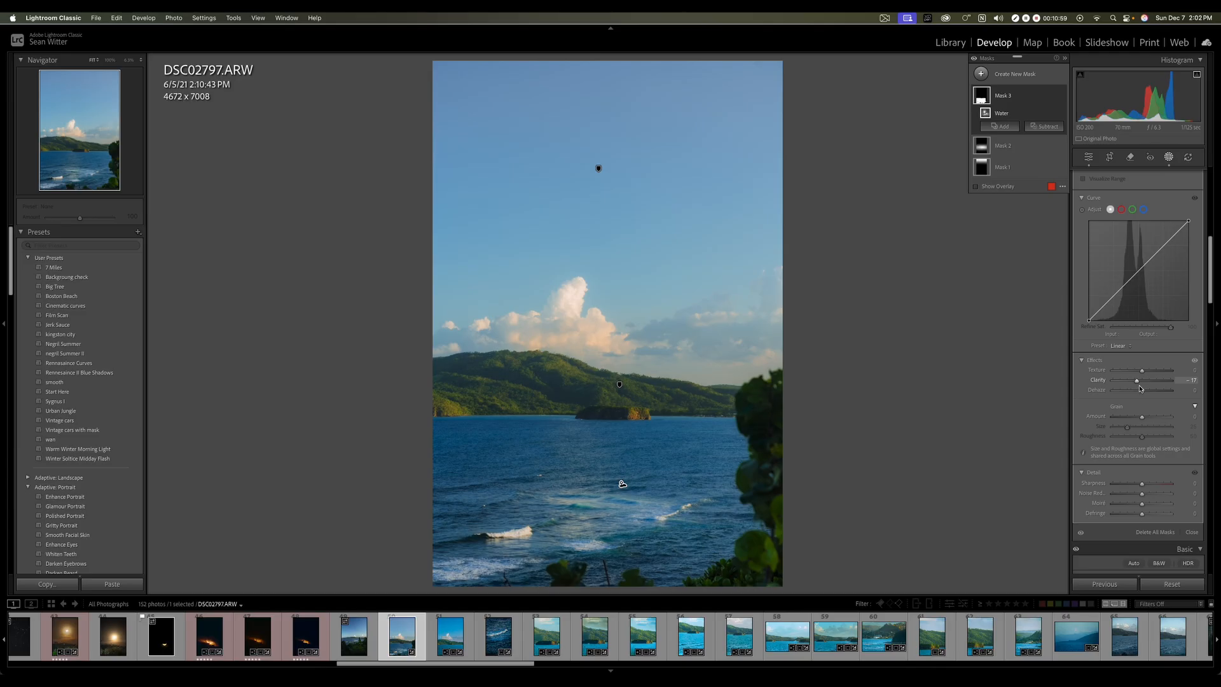
click(1143, 392)
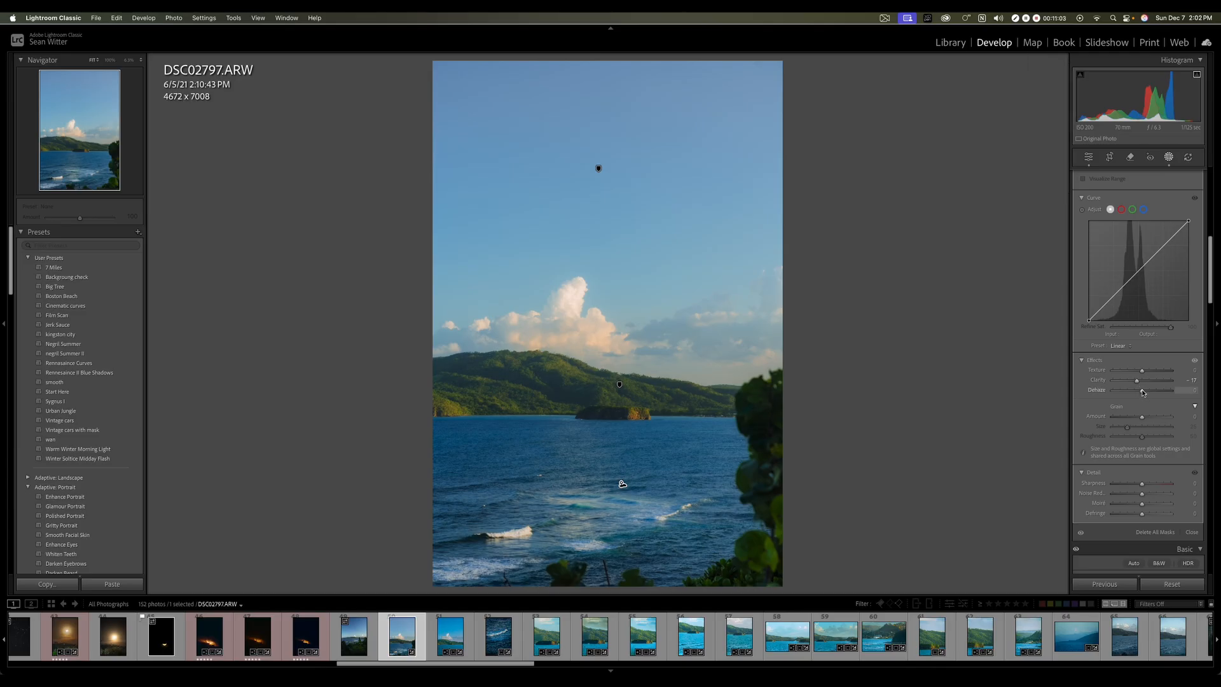
drag(1142, 392, 1141, 393)
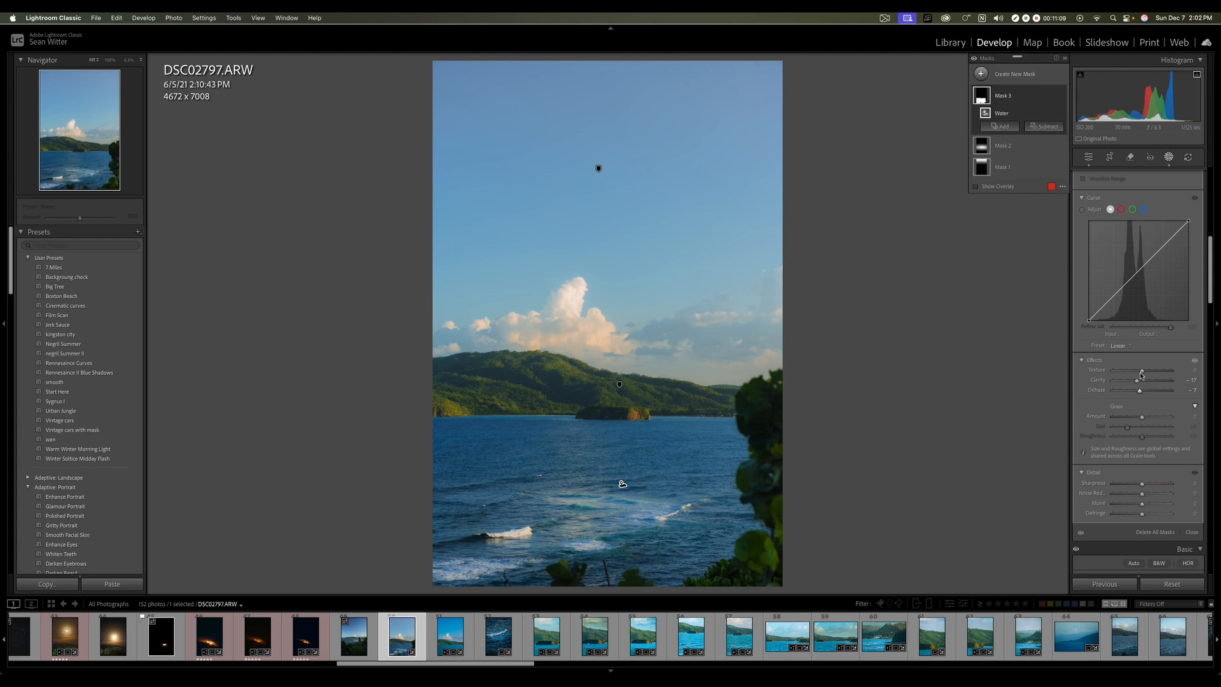
drag(1142, 370, 1138, 373)
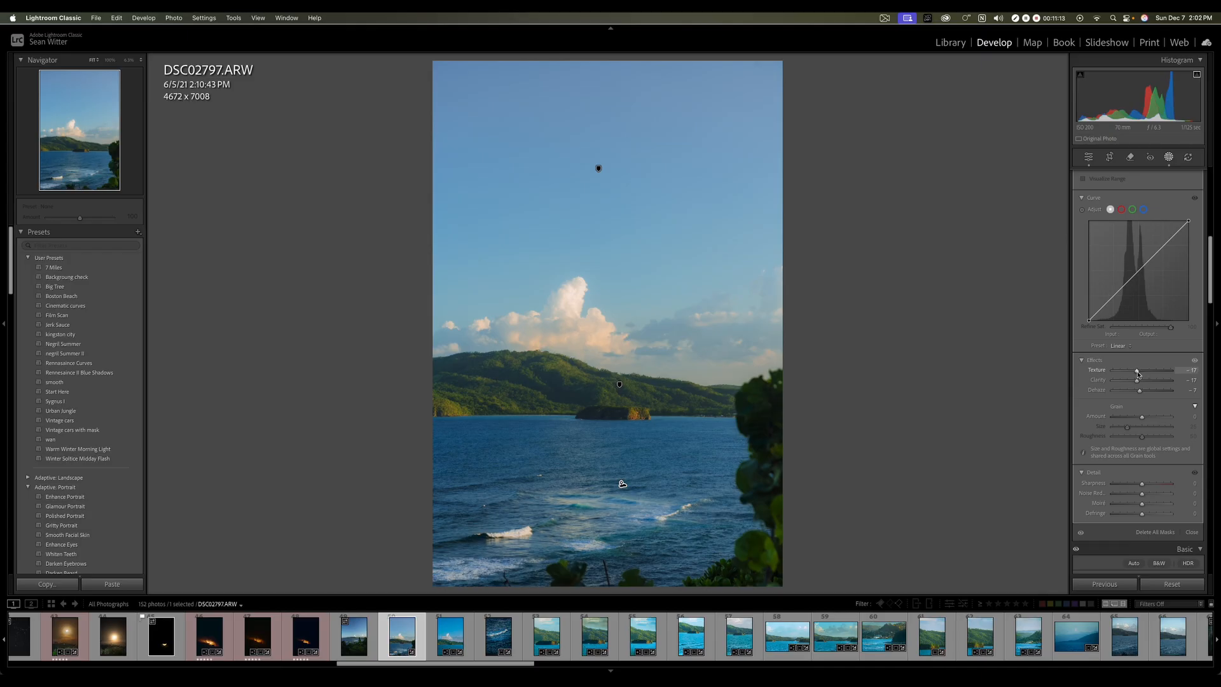
drag(1138, 374, 1138, 393)
Step: Compare the sea with the water mask switched off and on
scroll(1106, 235, up, 10)
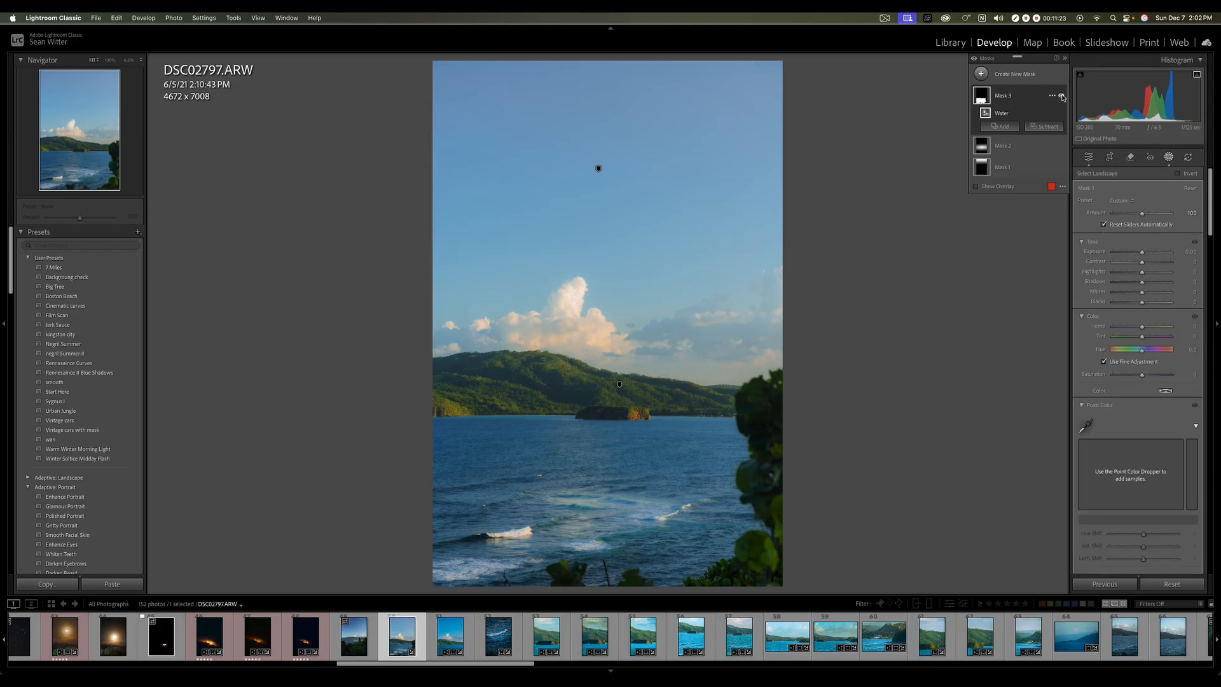
click(1061, 98)
click(1061, 97)
click(1061, 97)
click(1061, 97)
Step: Set the water mask's Dehaze to about -6 and, after checking the mask off and on, raise its Saturation slightly
scroll(1126, 417, down, 4)
scroll(1126, 418, down, 7)
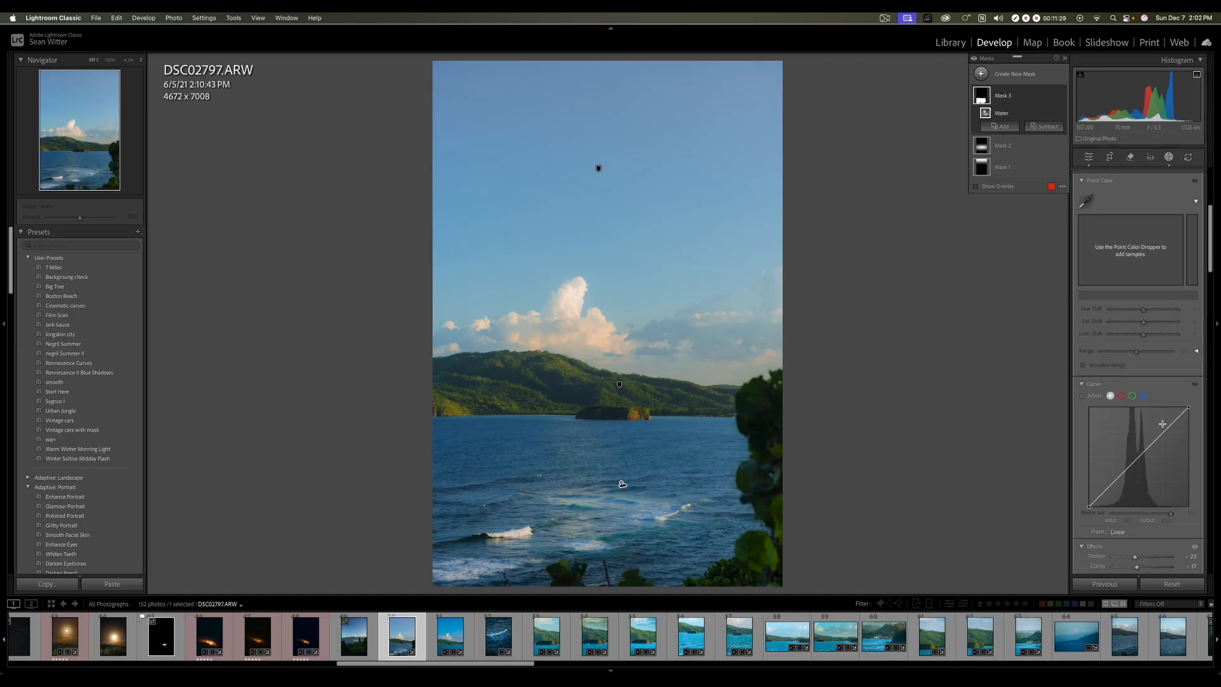
drag(1138, 388, 1141, 390)
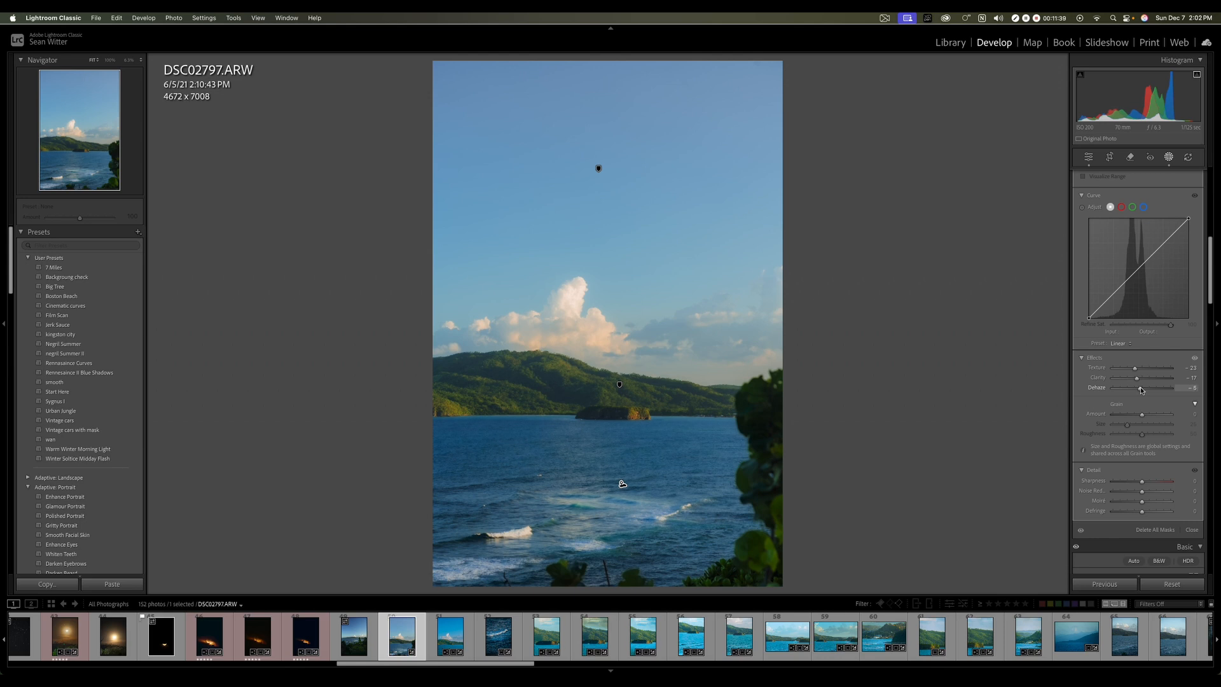
click(1060, 96)
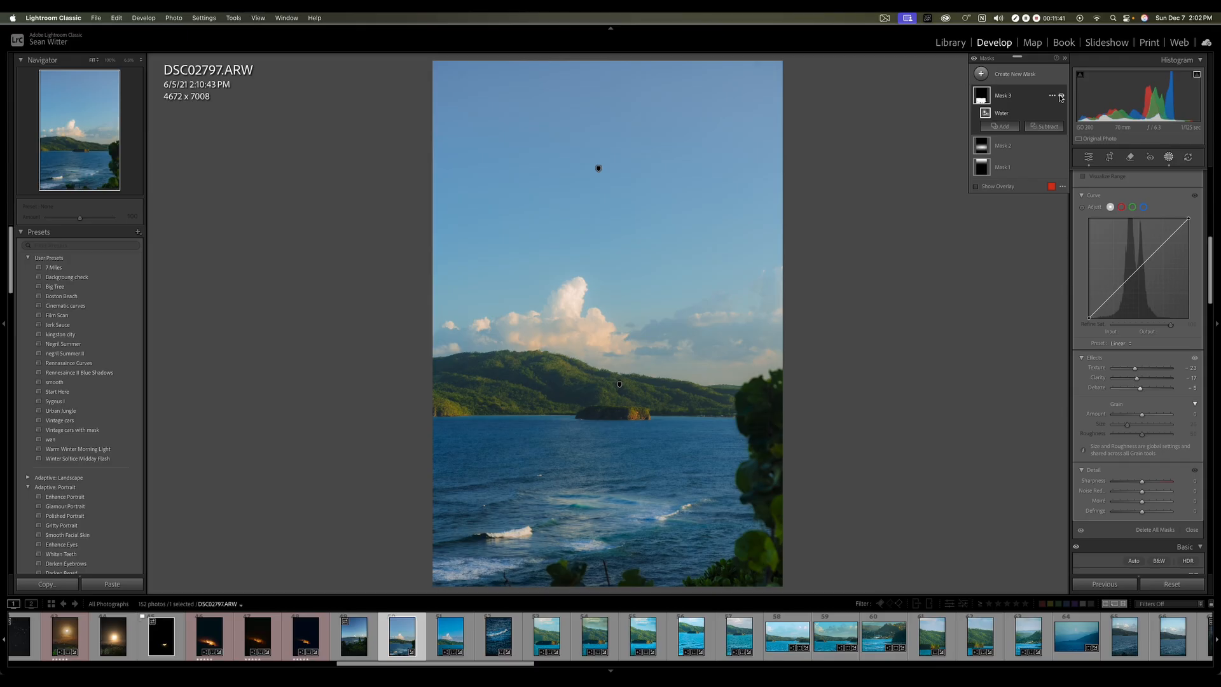
click(1060, 96)
click(1060, 96)
click(1060, 96)
scroll(1170, 317, up, 8)
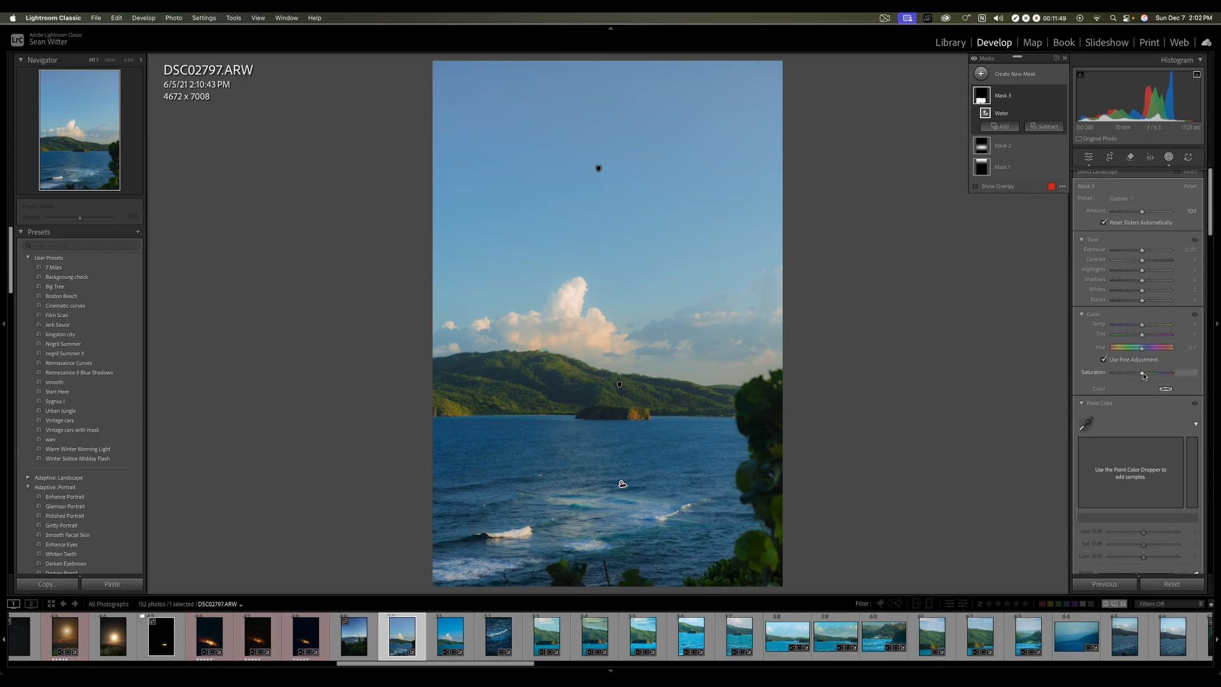
drag(1143, 375, 1148, 376)
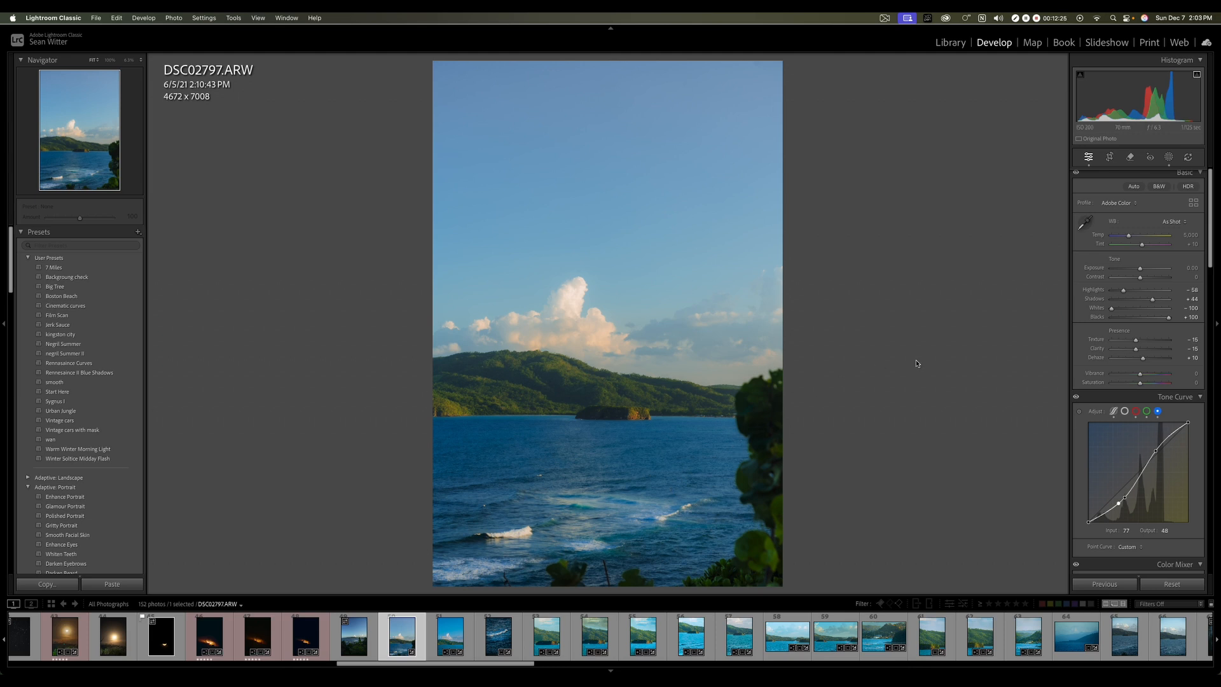
Step: Create a second landscape mask of the water, separate from the existing water mask
click(1169, 158)
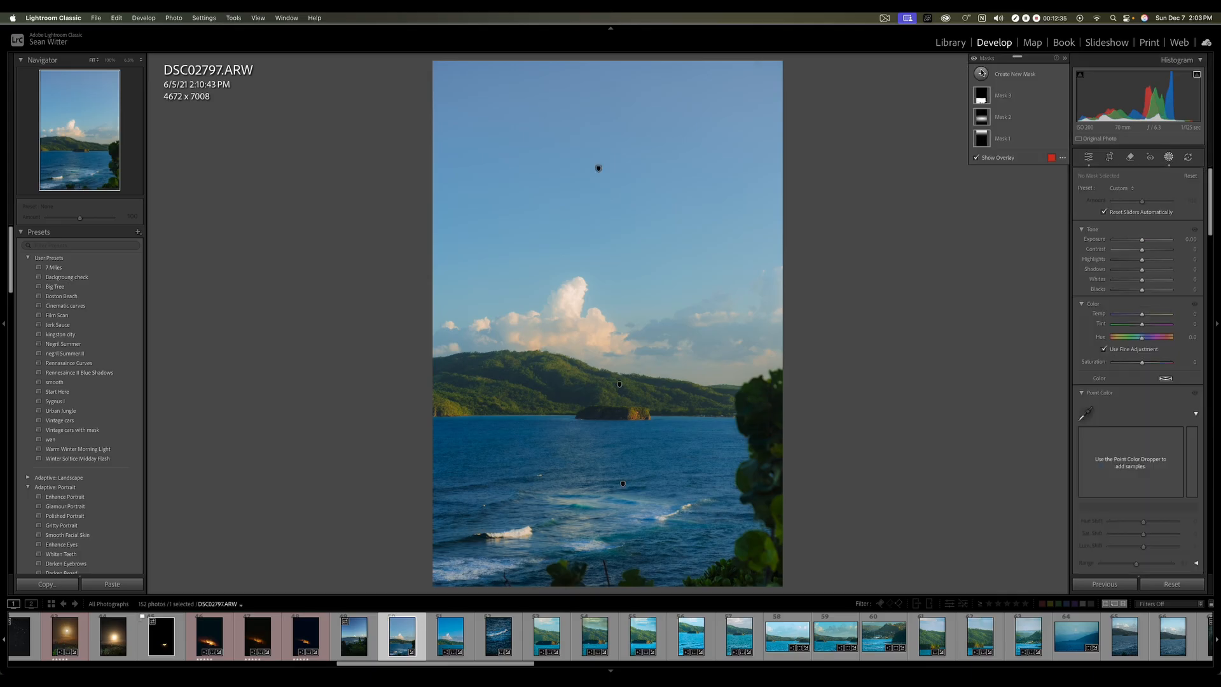
click(981, 73)
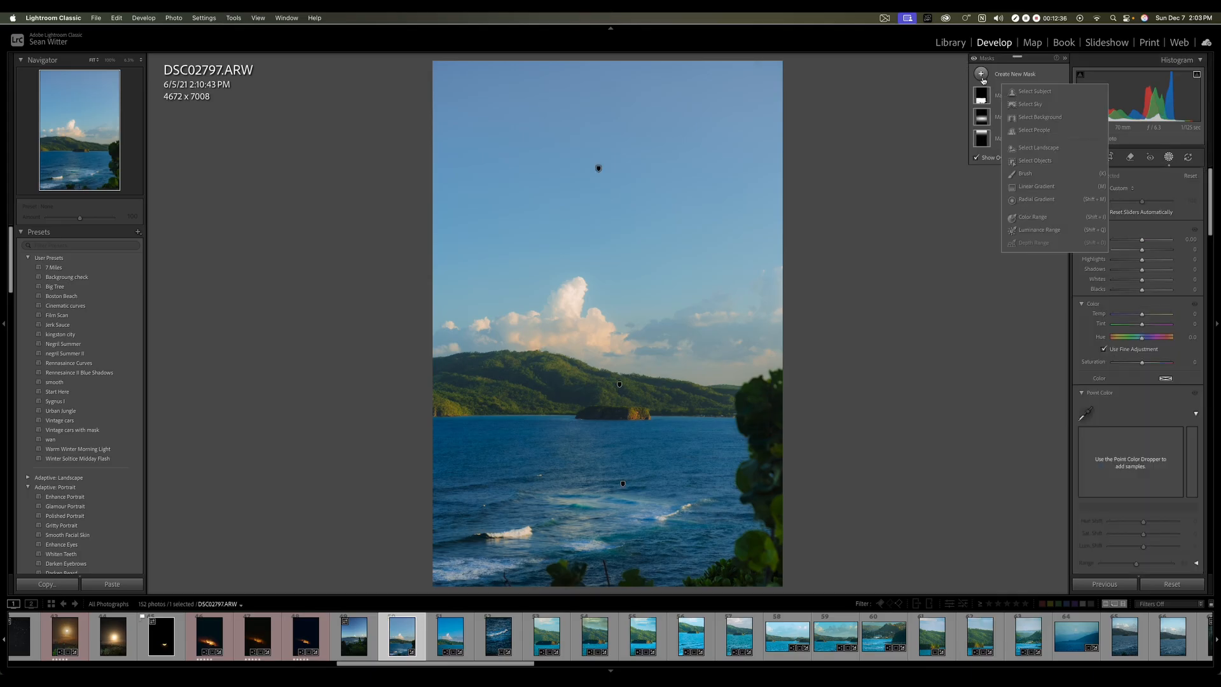
click(1045, 150)
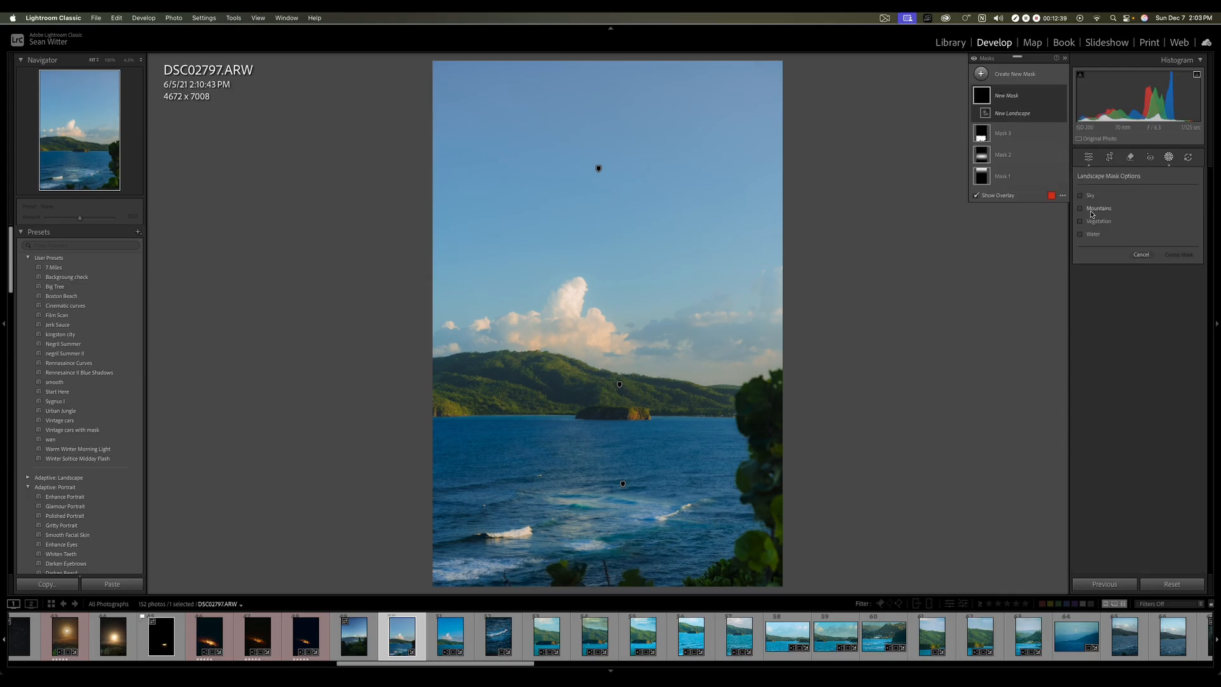
click(1080, 235)
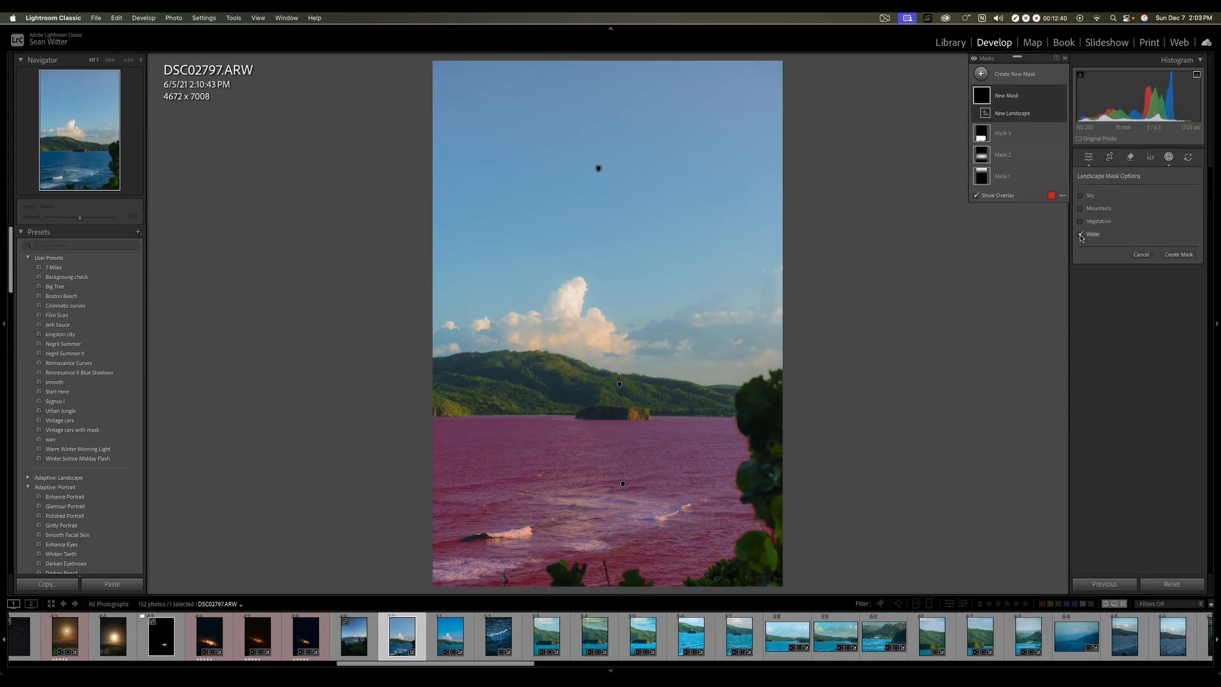
click(1184, 255)
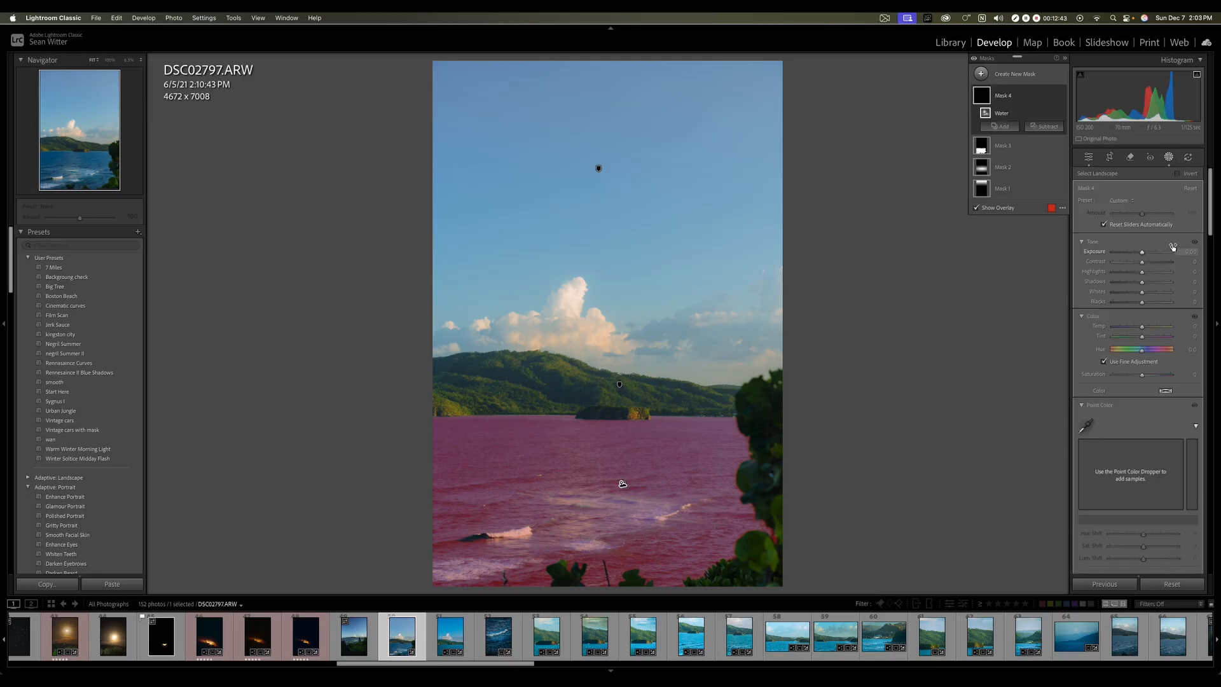
Step: Intersect the new water mask with a diagonal linear gradient covering the left side of the sea, and widen its falloff in both directions
right_click(1004, 95)
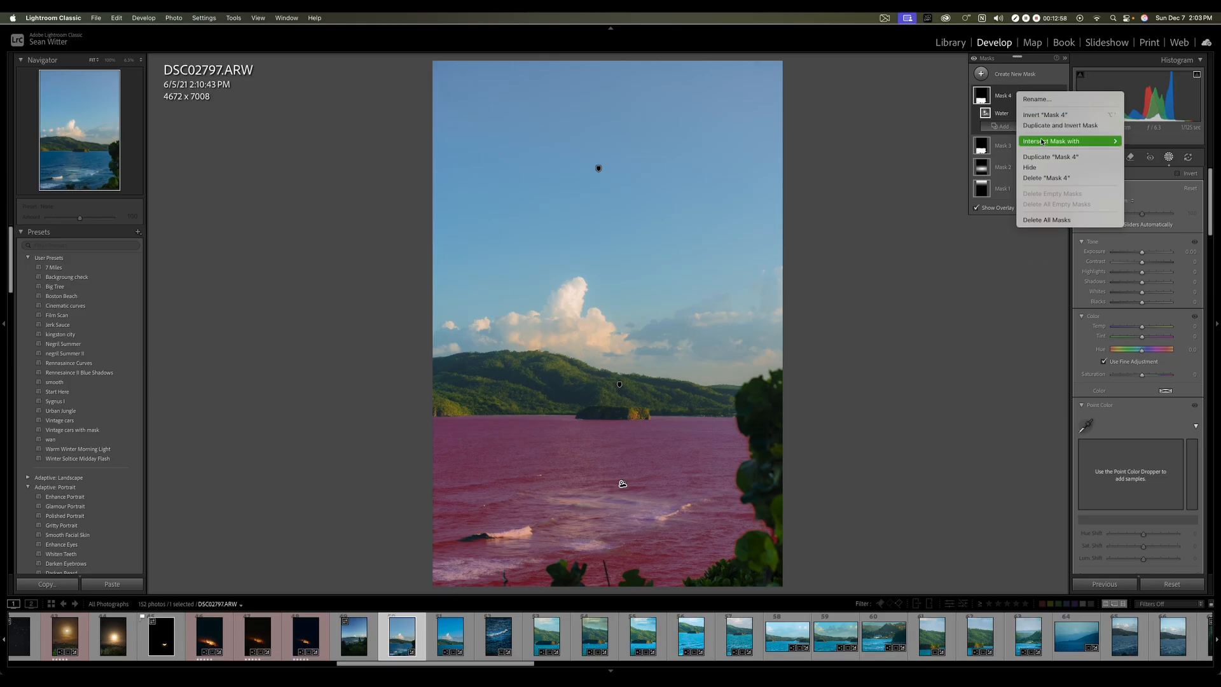
mouse_move(1042, 144)
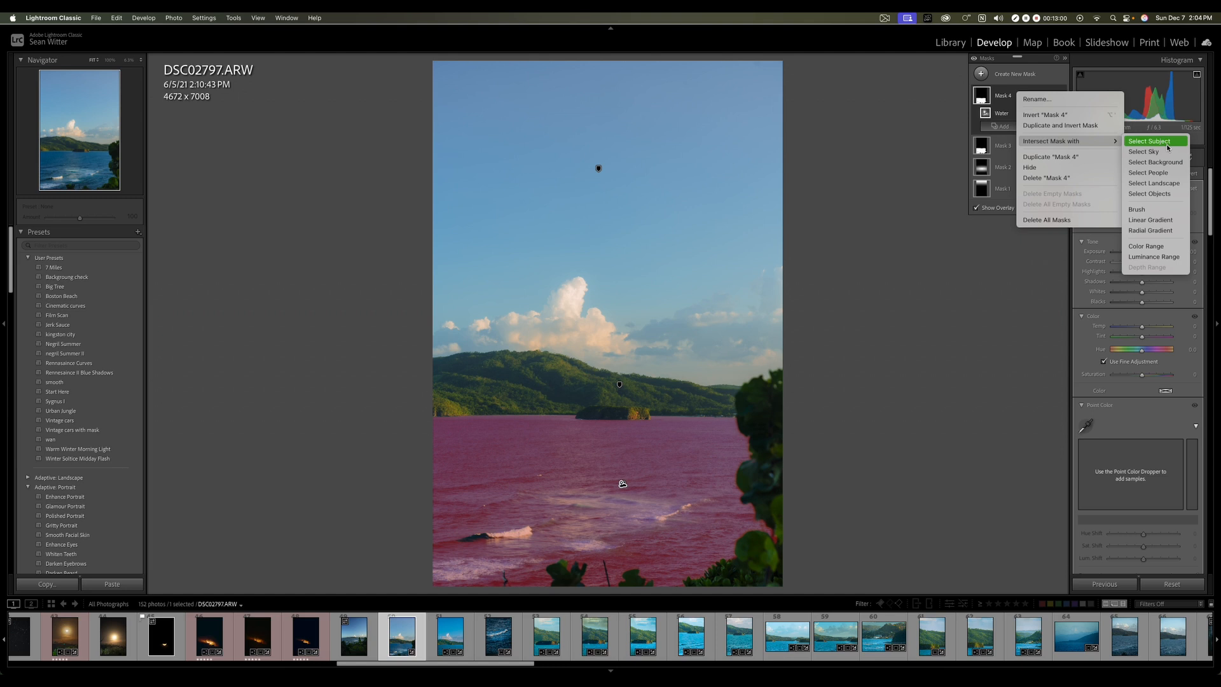
click(1156, 230)
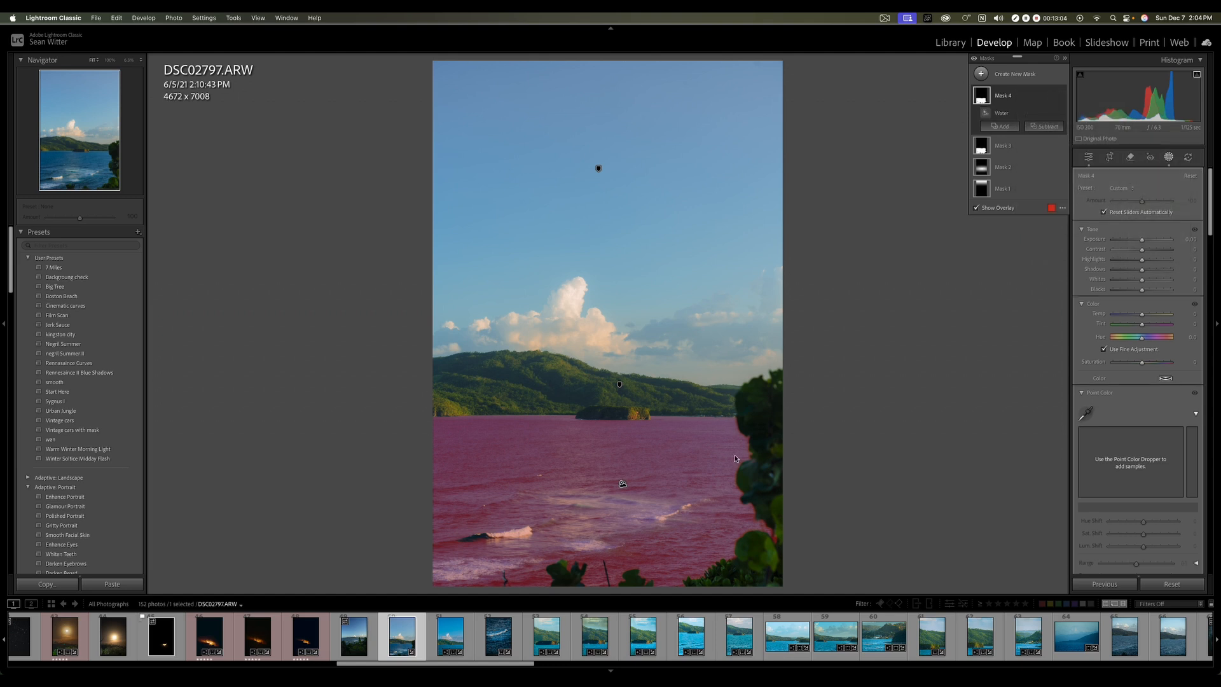
drag(739, 453, 911, 348)
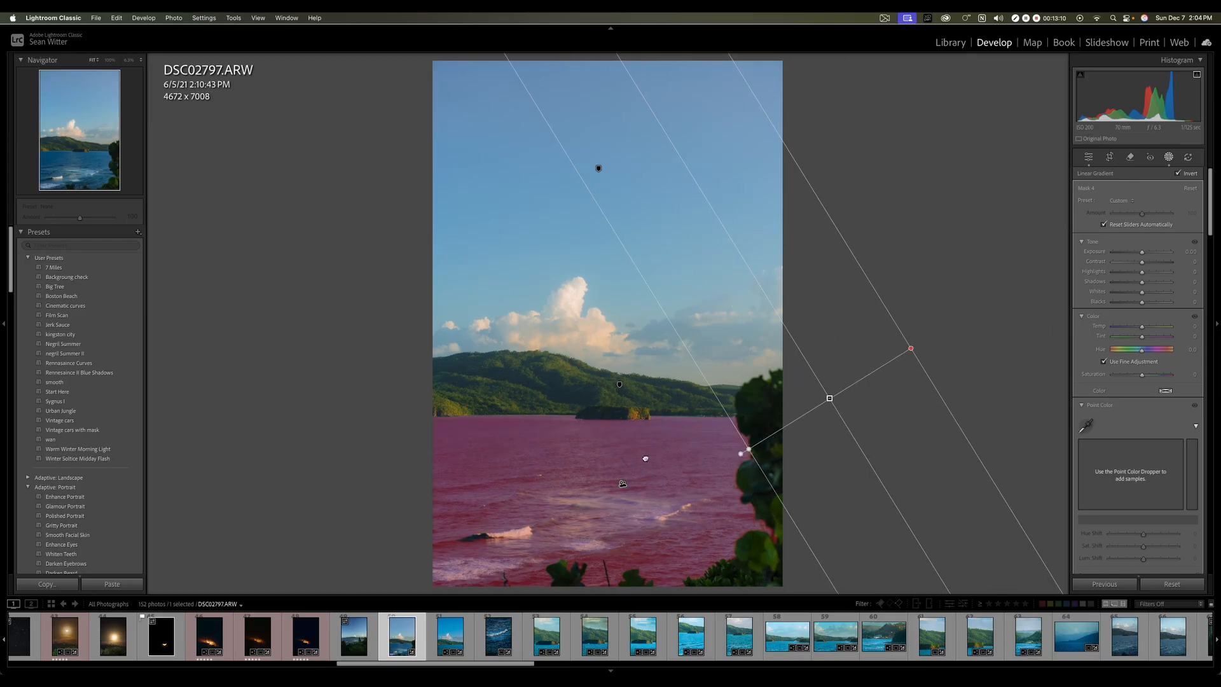
drag(834, 395, 530, 479)
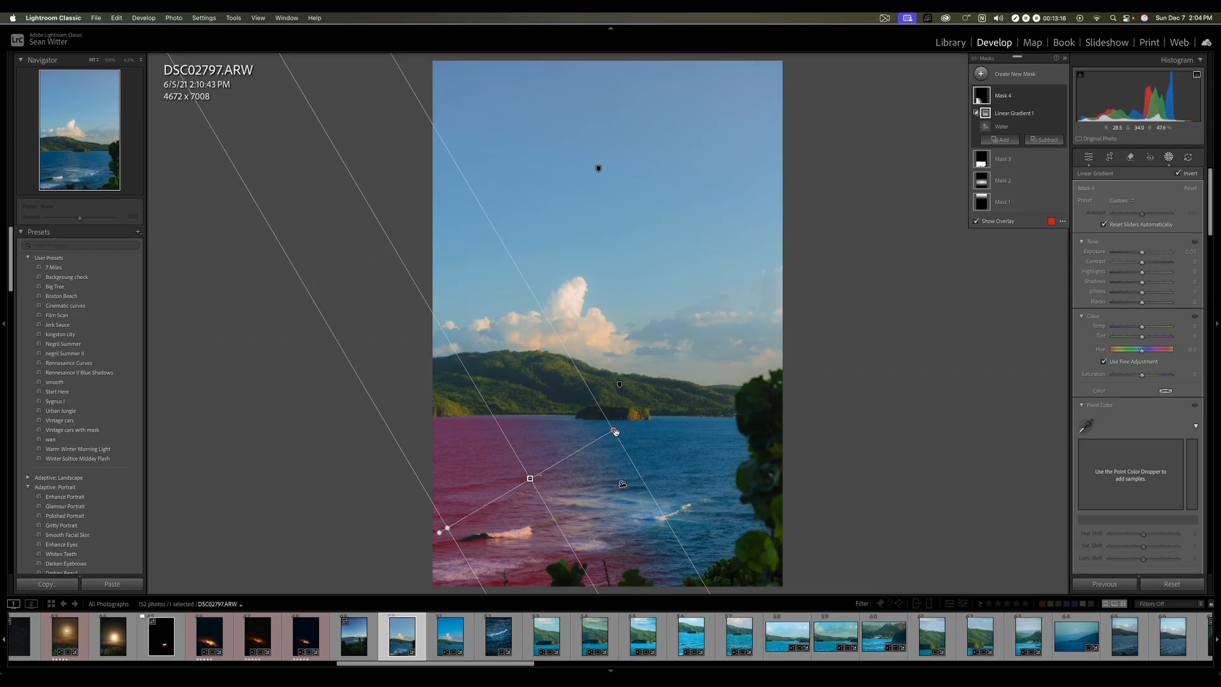
drag(614, 430, 682, 388)
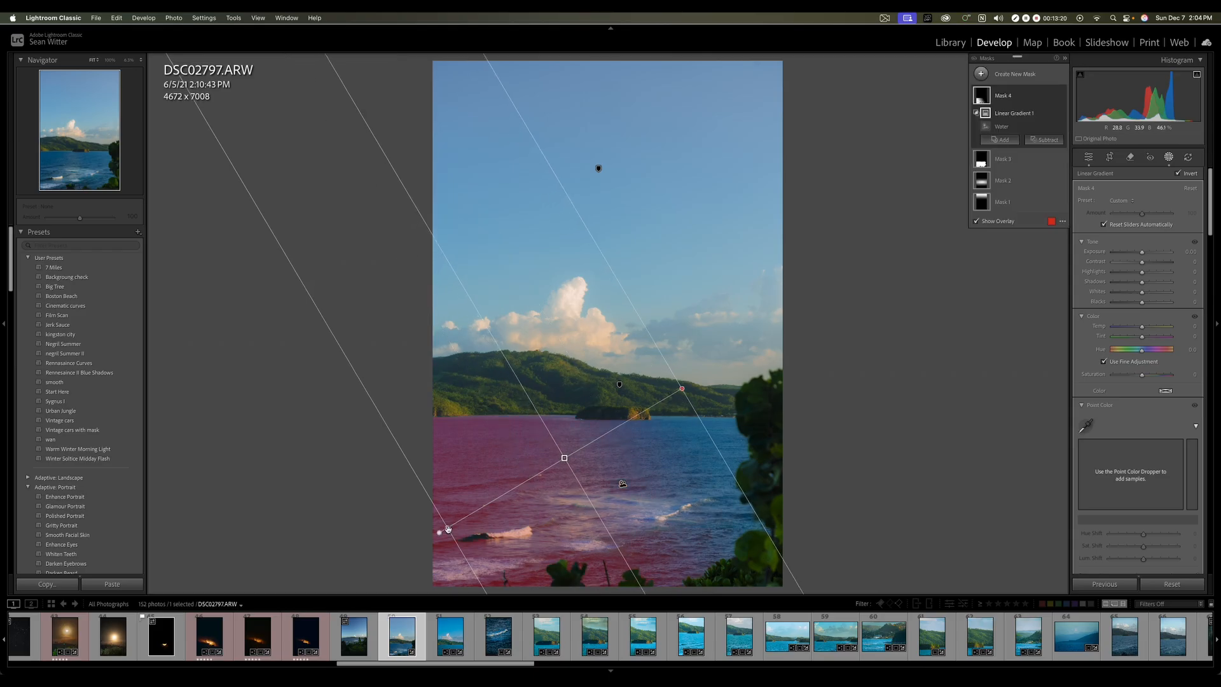
drag(448, 529, 348, 586)
Step: Lower the gradient water mask's Exposure to -0.62 and shift the gradient slightly toward the photo's left edge
drag(1142, 252, 1139, 254)
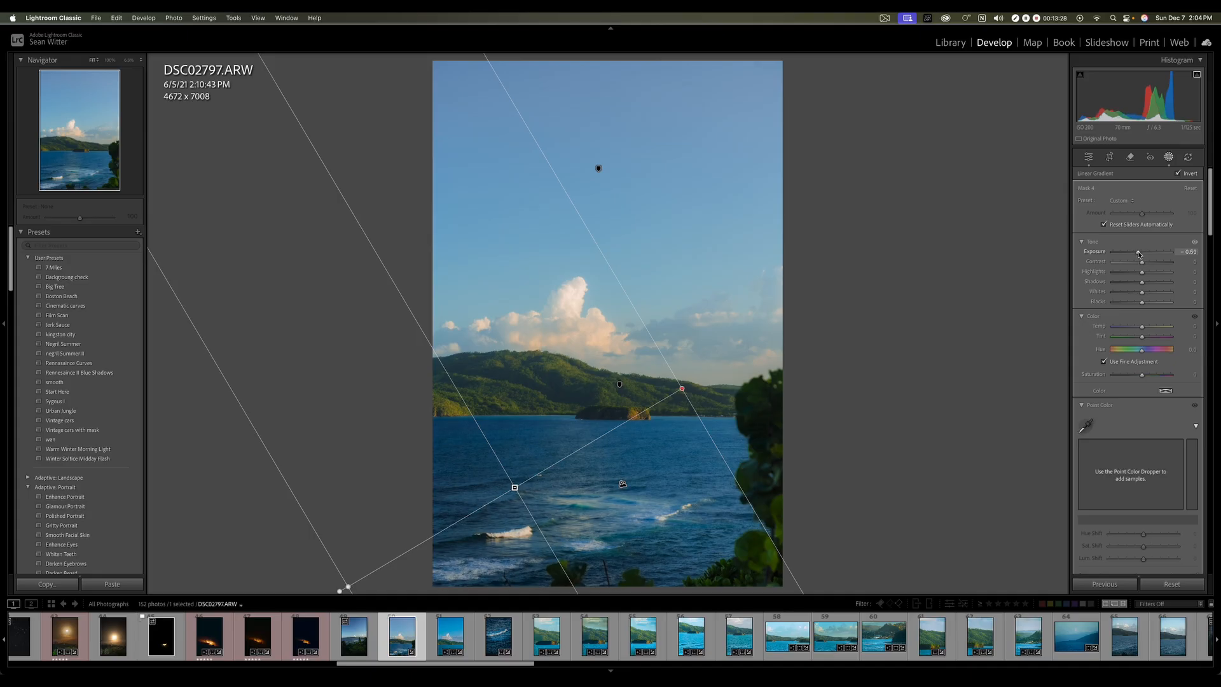
drag(1138, 254, 1137, 255)
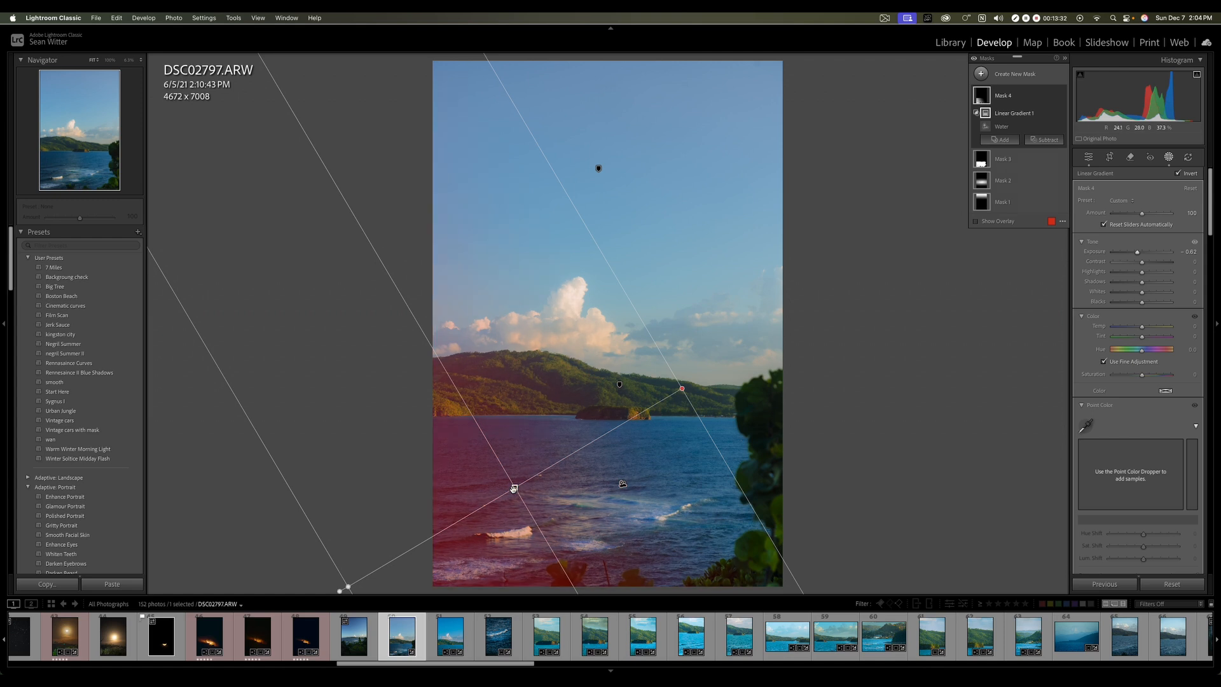
drag(514, 487, 499, 490)
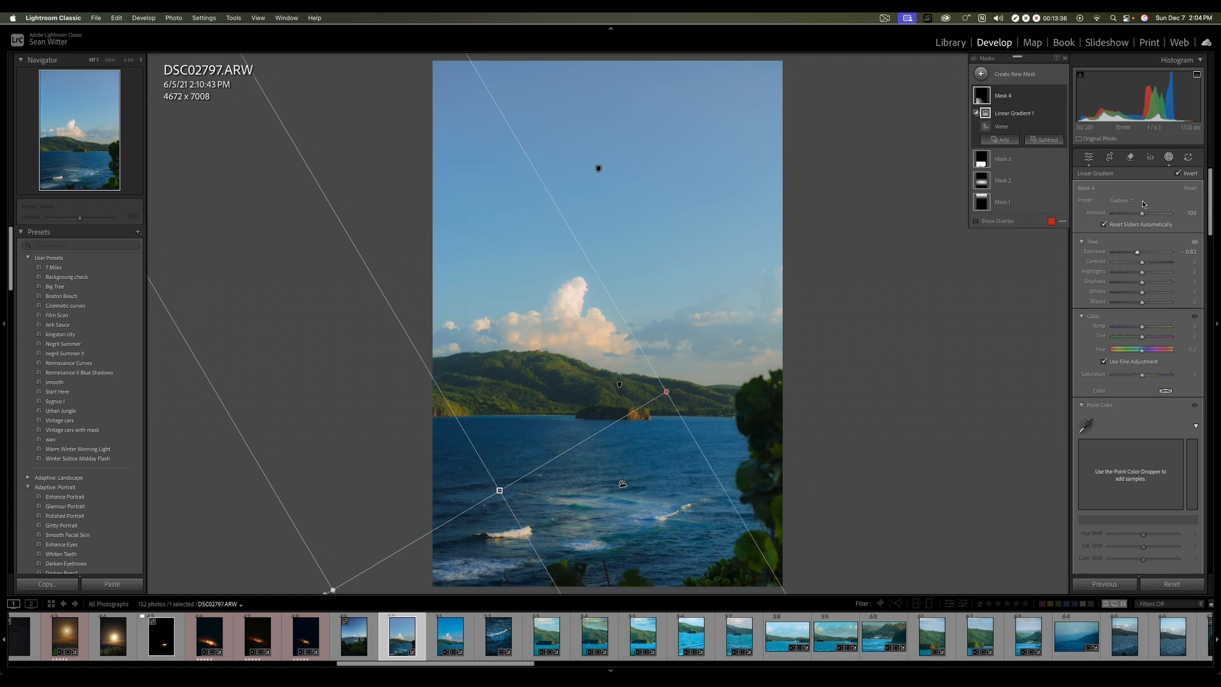
Step: Fine-tune the gradient water mask's Exposure and create a new landscape mask covering only the sky
drag(1139, 255, 1137, 255)
click(1170, 157)
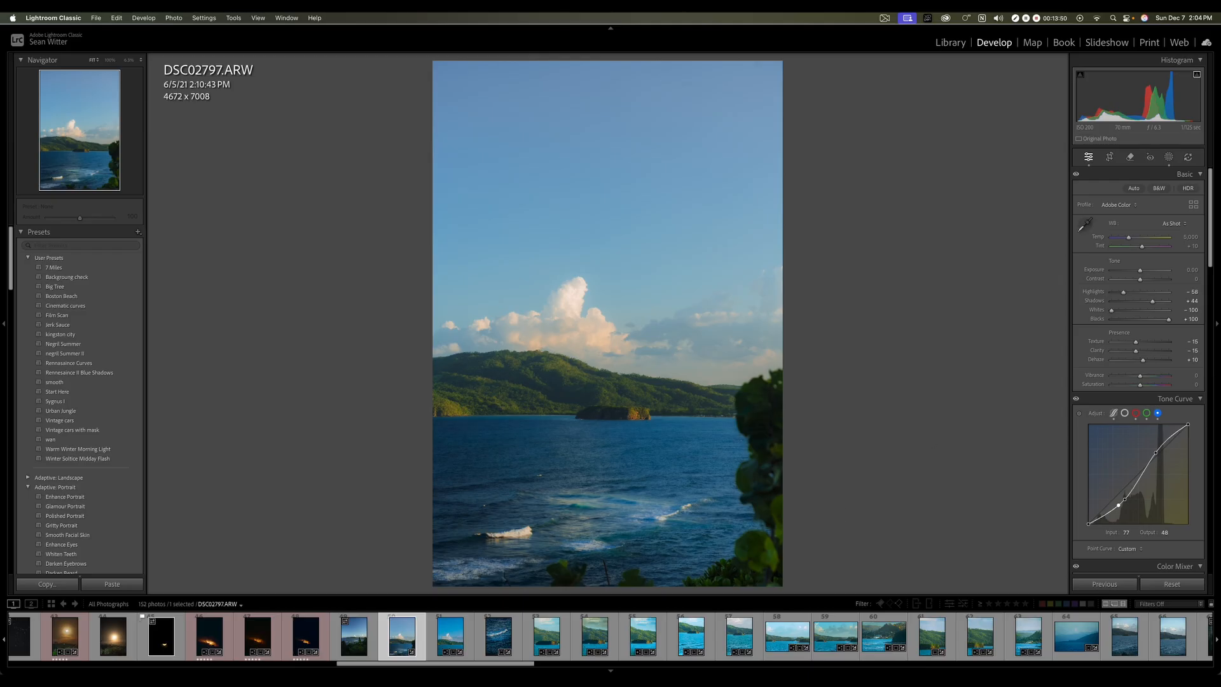
click(1169, 157)
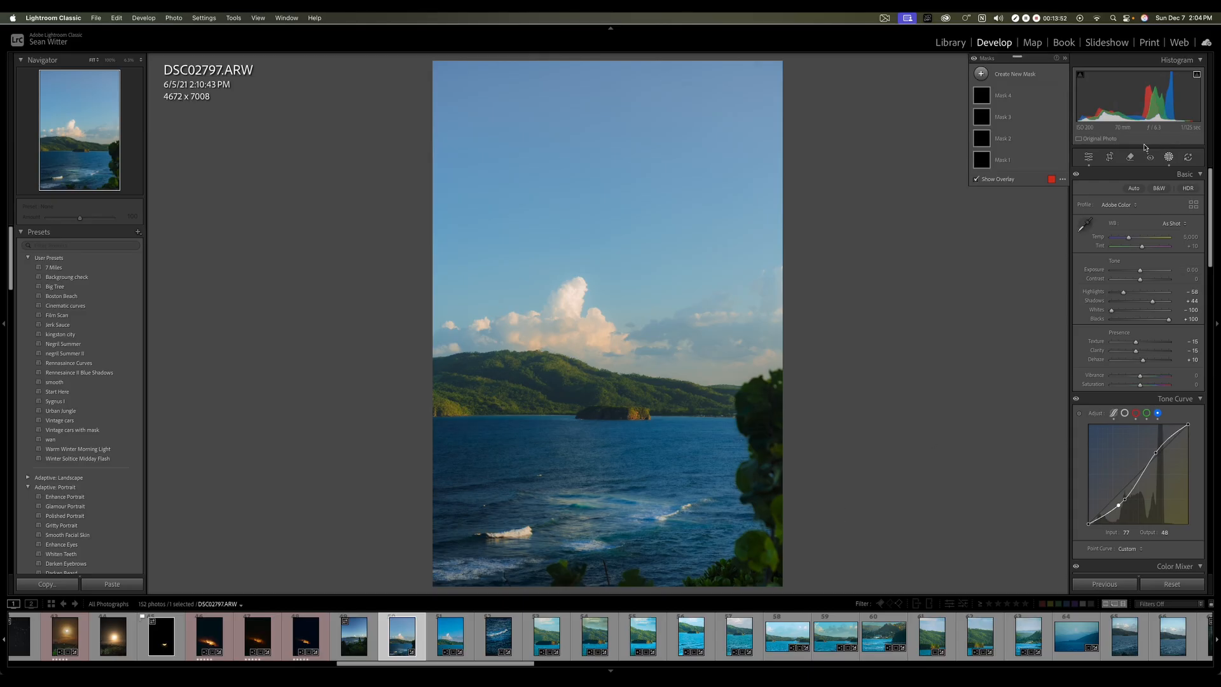
click(997, 75)
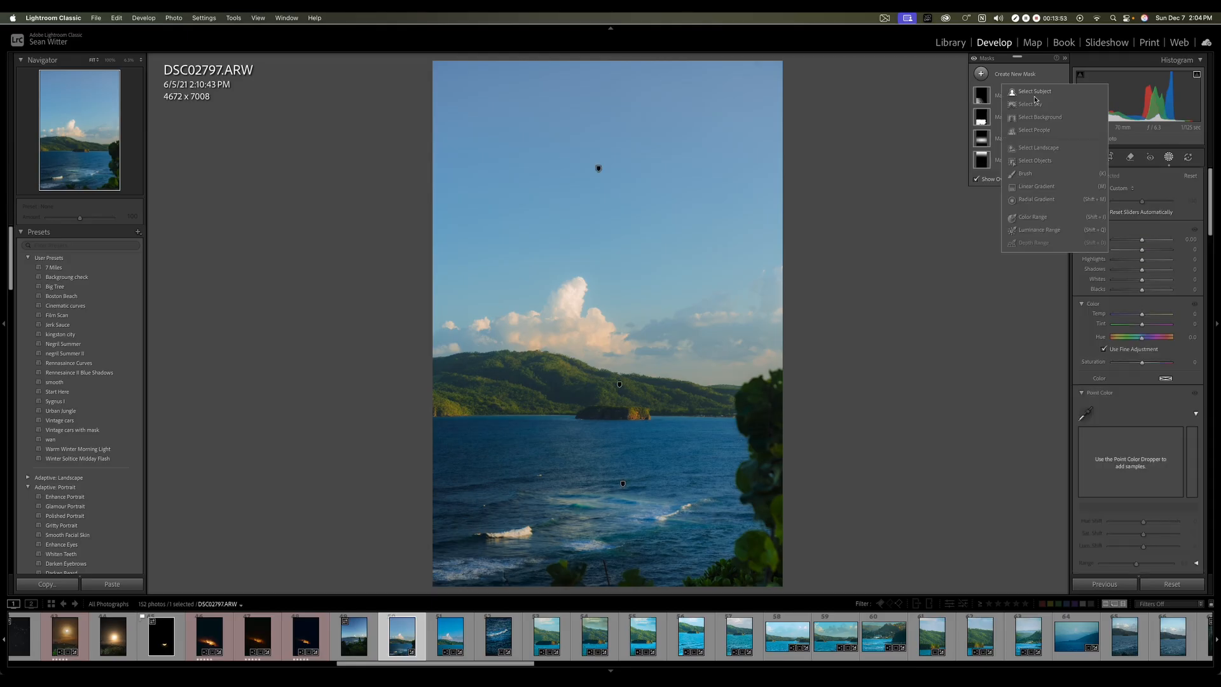
click(1043, 148)
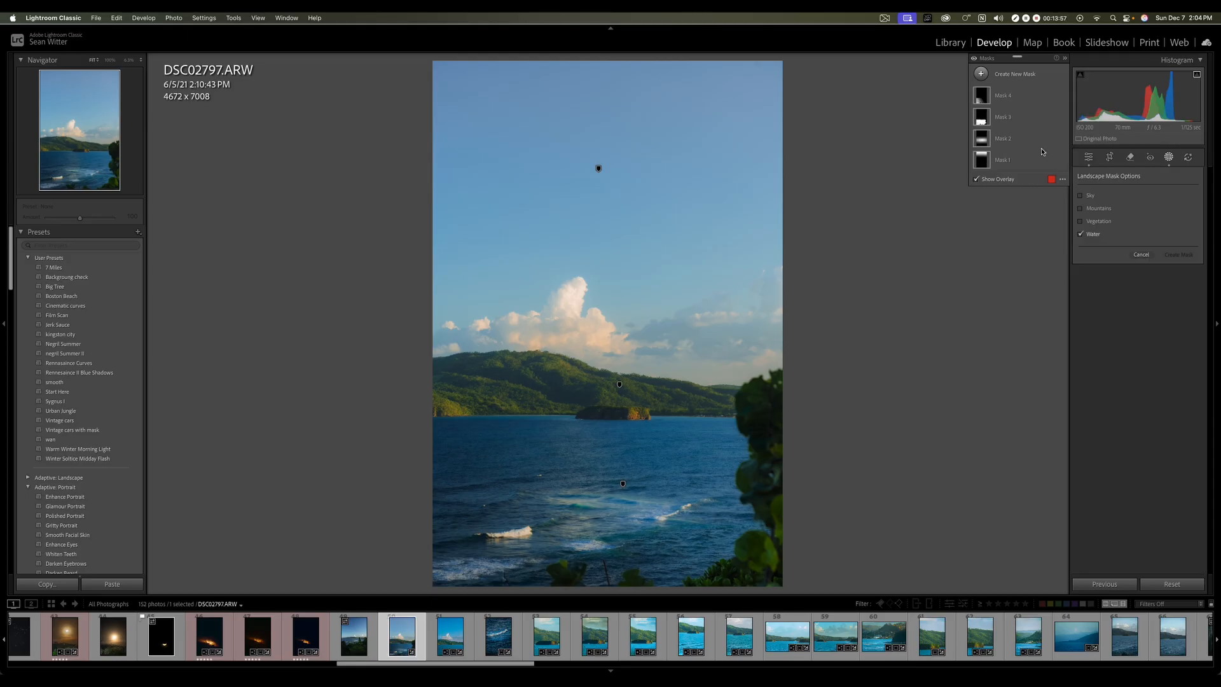
click(1081, 196)
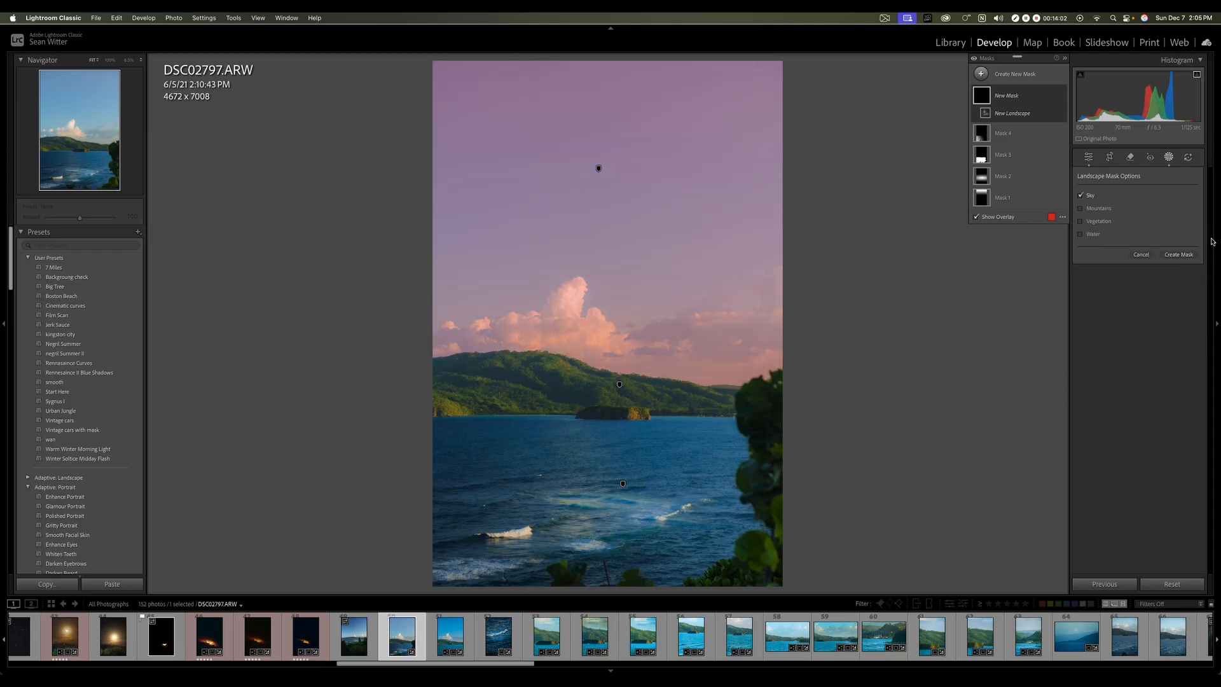
click(1184, 256)
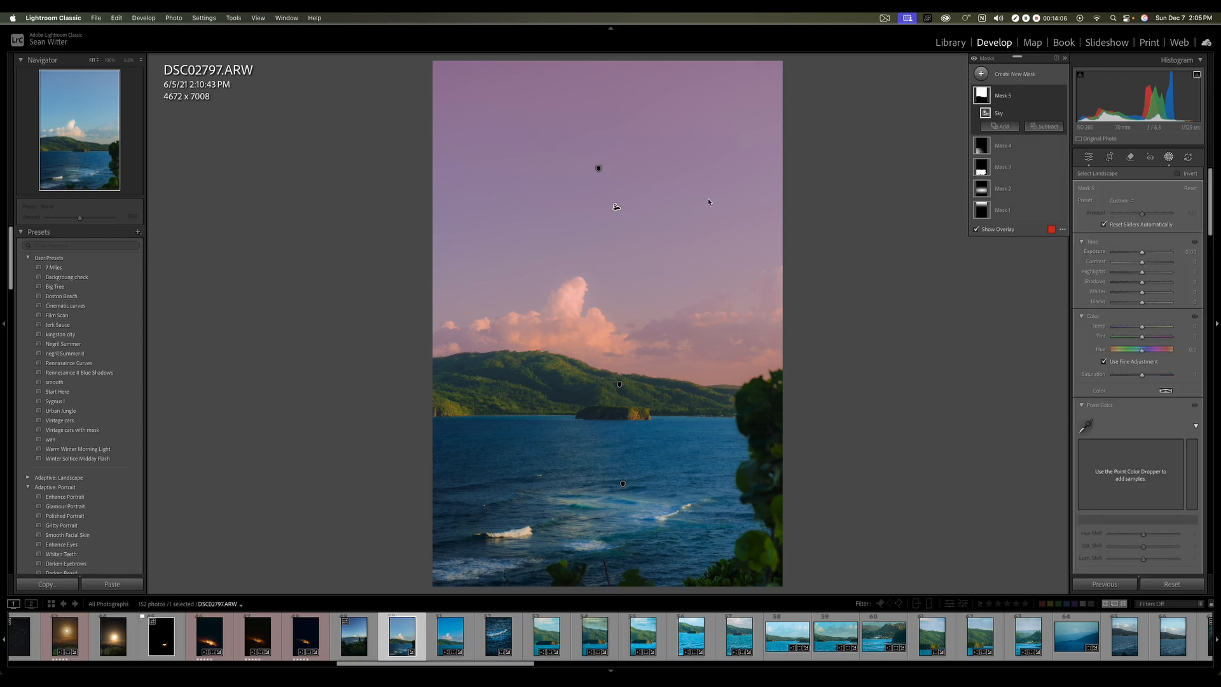
Step: Lower the new sky mask's Exposure to -0.67, checking the clouds and ridge line up close
drag(1142, 253, 1138, 253)
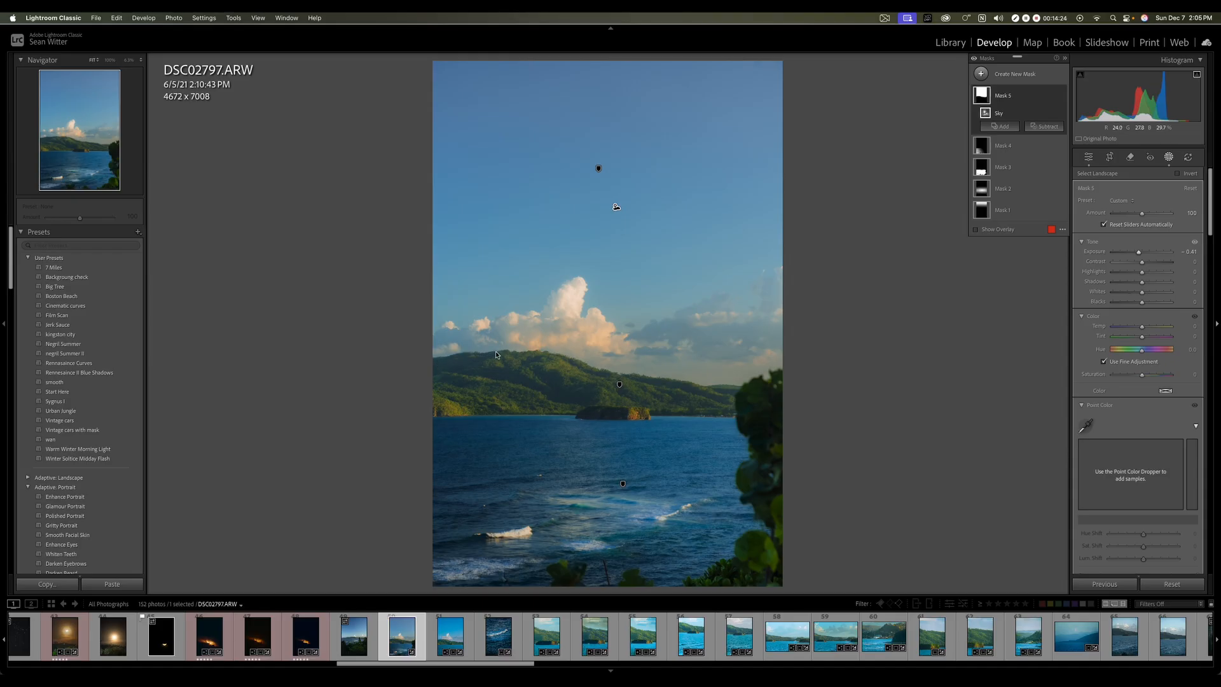
key(z)
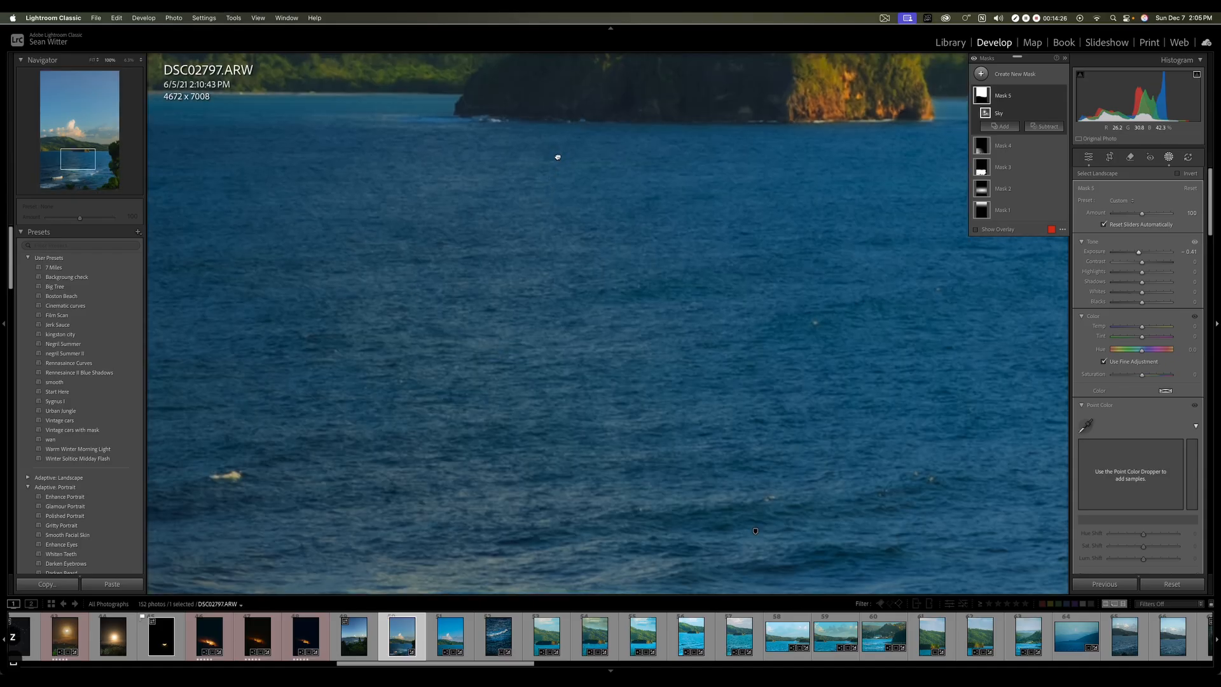
drag(558, 157, 633, 636)
drag(481, 435, 807, 522)
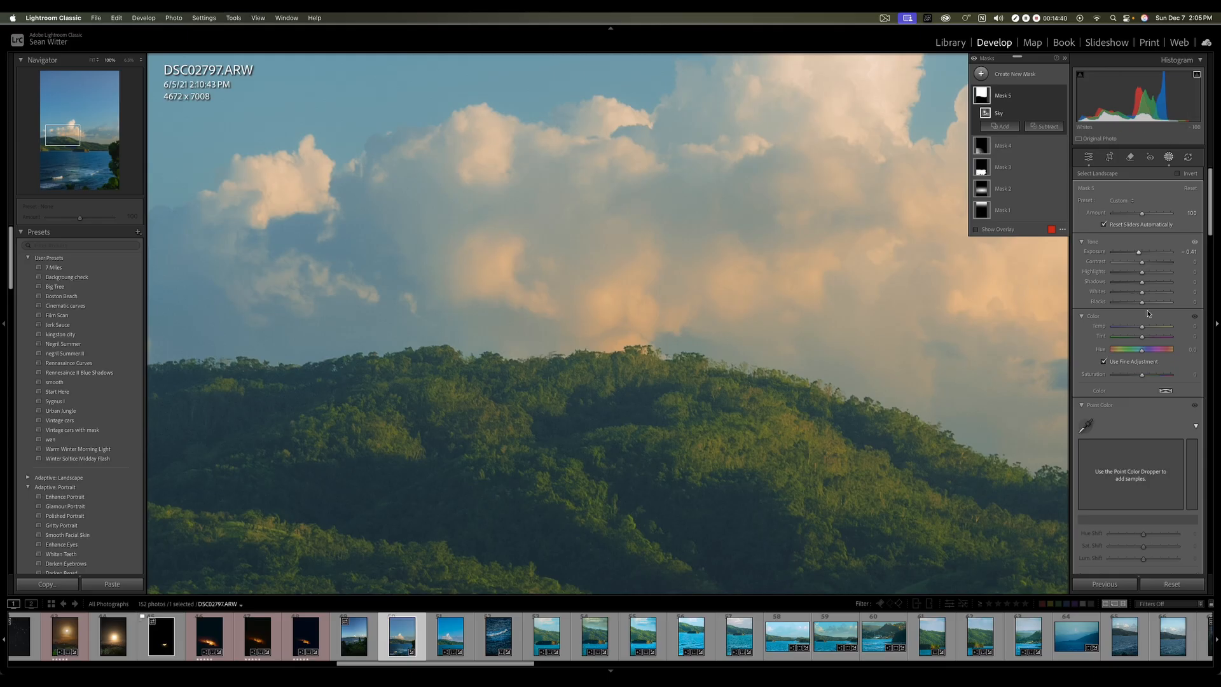
drag(1141, 254, 1138, 253)
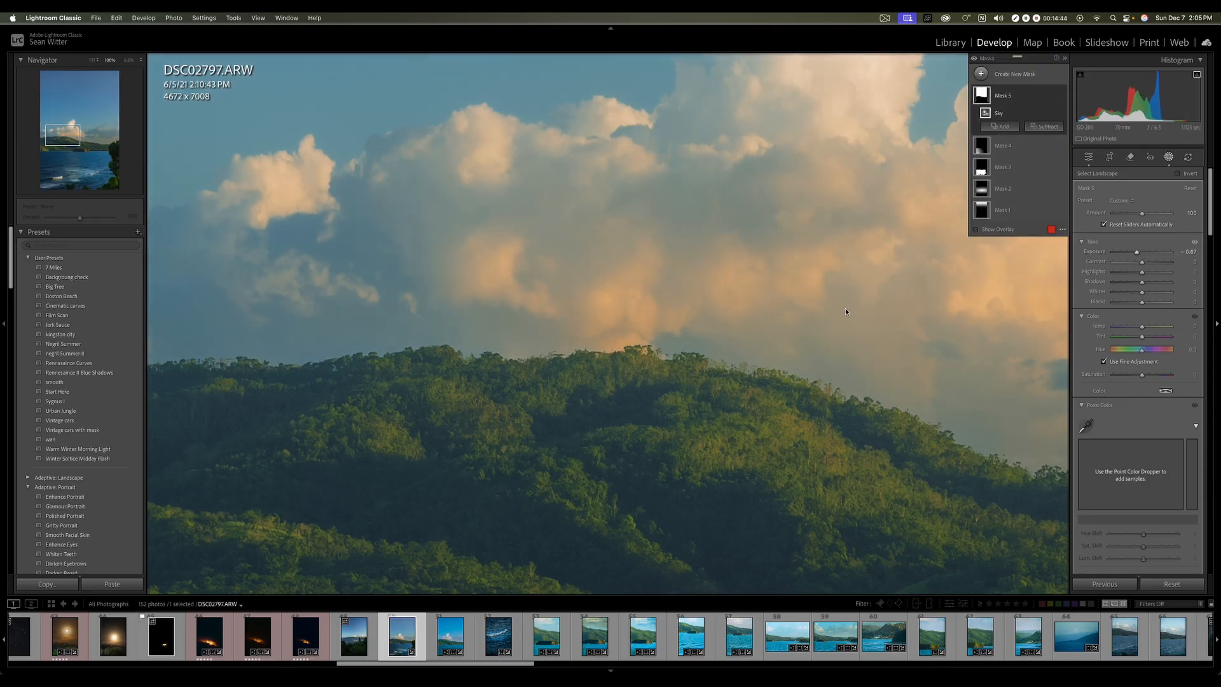
key(z)
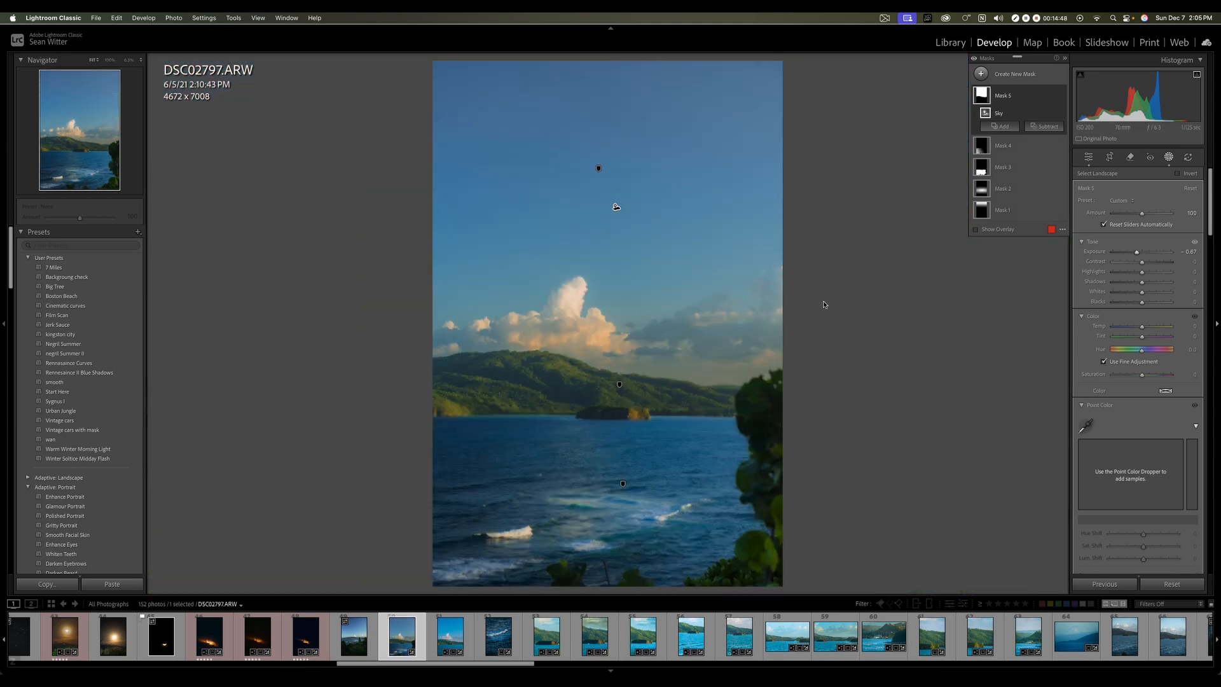
Step: Subtract a slightly tilted linear gradient across the clouds and hills from the sky mask, and widen its falloff
click(1048, 127)
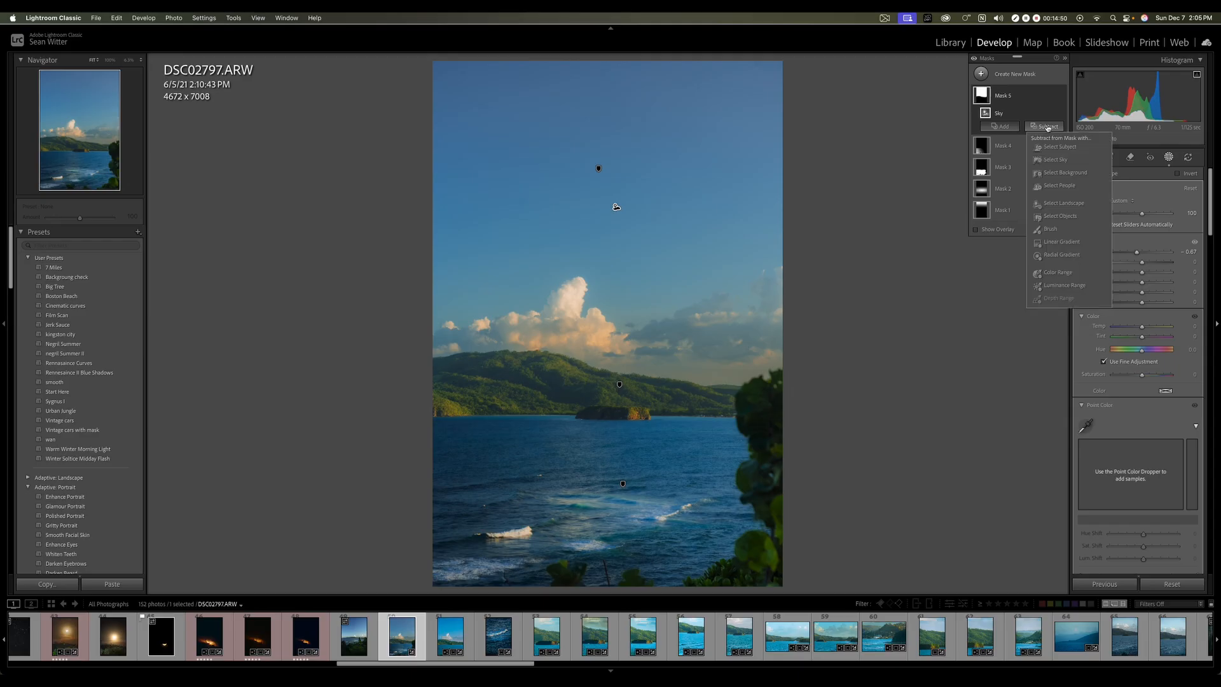
click(1068, 242)
drag(638, 407, 644, 331)
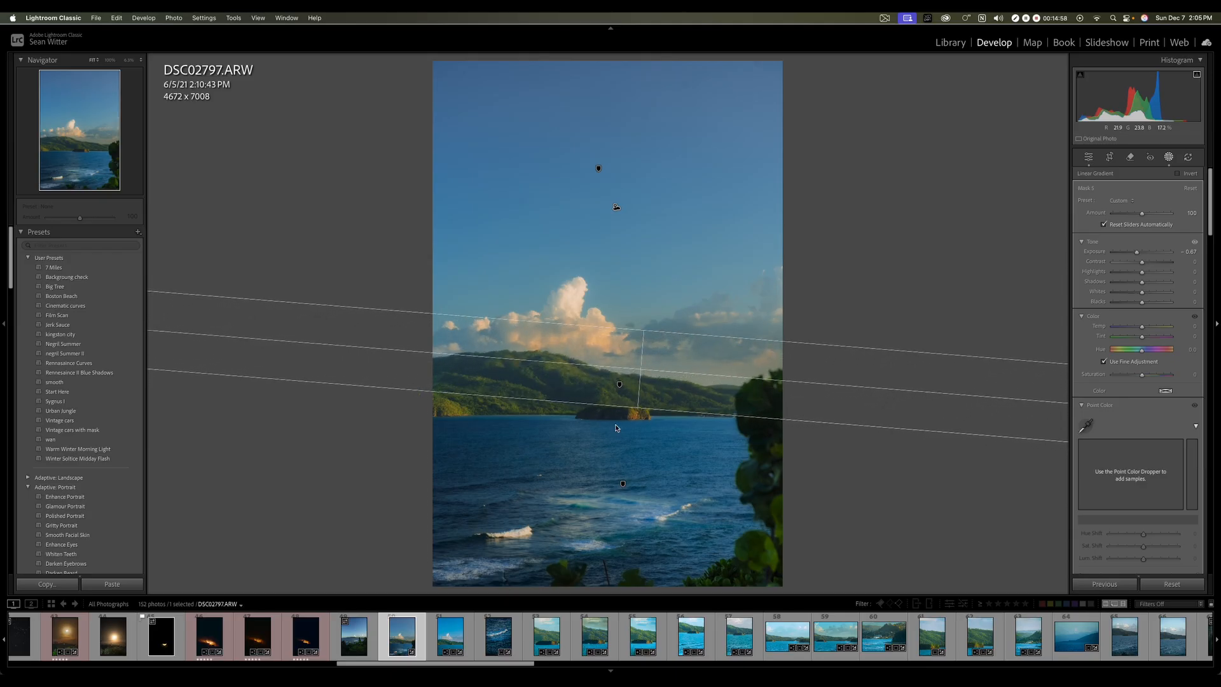
drag(637, 409, 636, 423)
drag(639, 375, 639, 367)
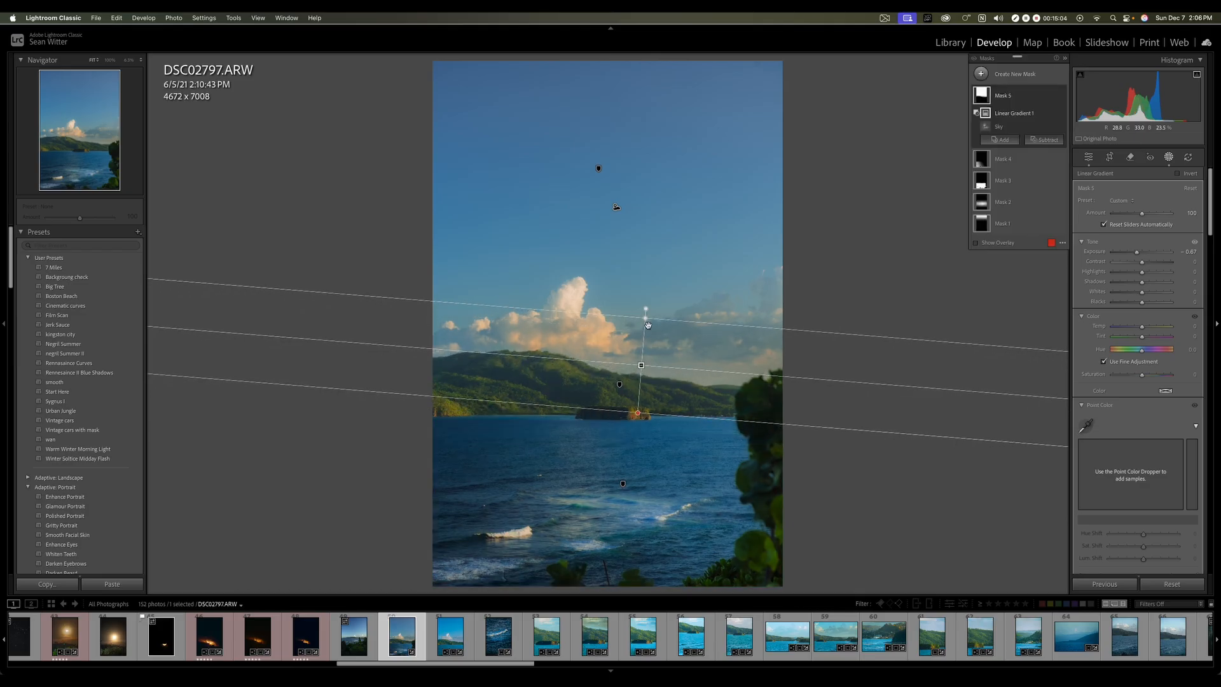
mouse_move(646, 308)
mouse_down()
mouse_move(649, 323)
mouse_move(651, 309)
mouse_up()
drag(636, 408, 630, 430)
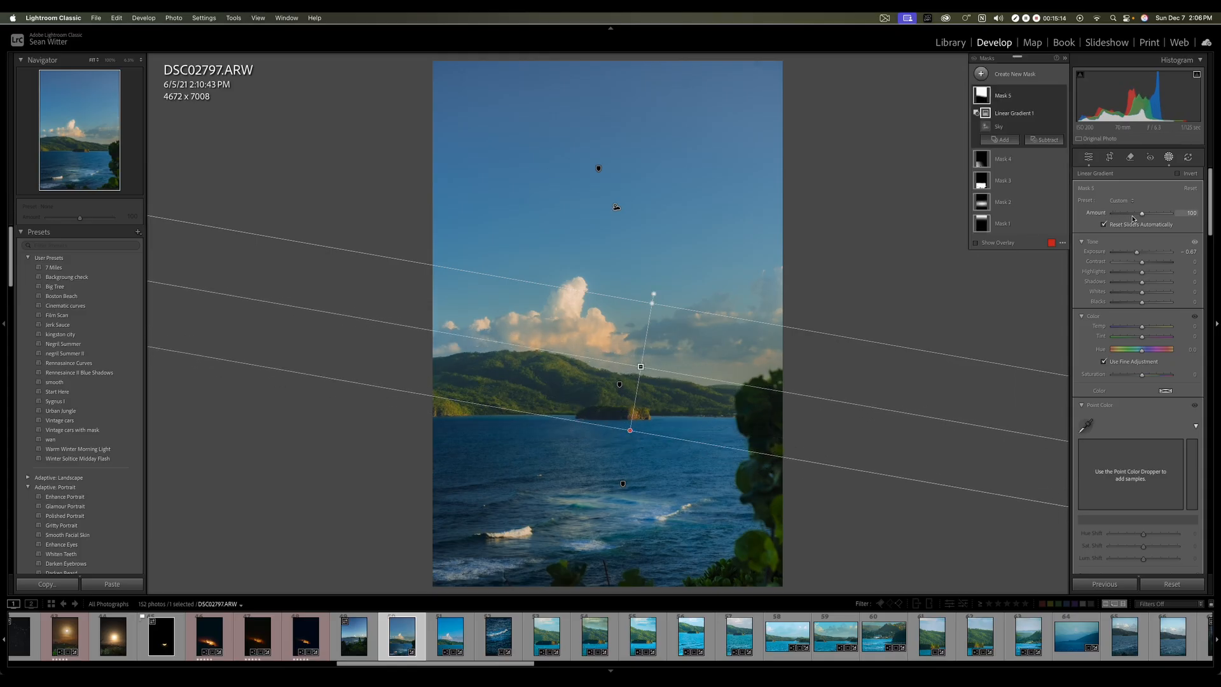
Step: Set the sky mask's Exposure to -0.29 and Highlights to -21, raise Whites slightly, and shift its subtracted gradient higher
drag(1137, 254, 1137, 254)
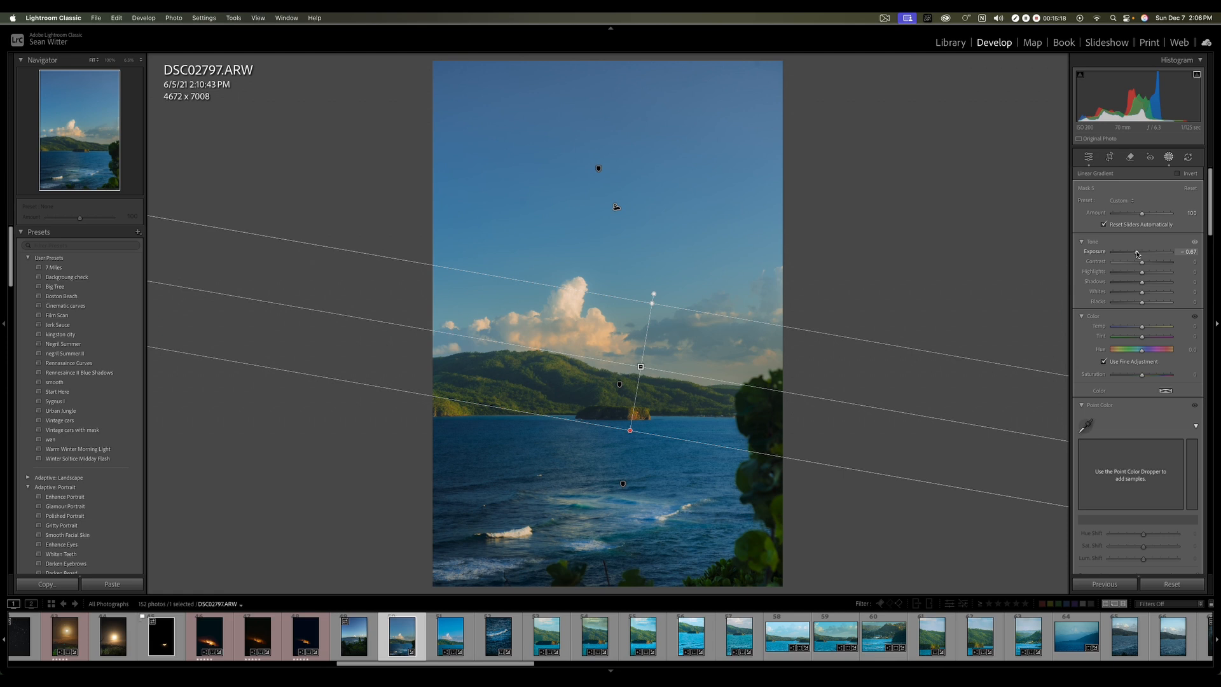
drag(1137, 253, 1139, 253)
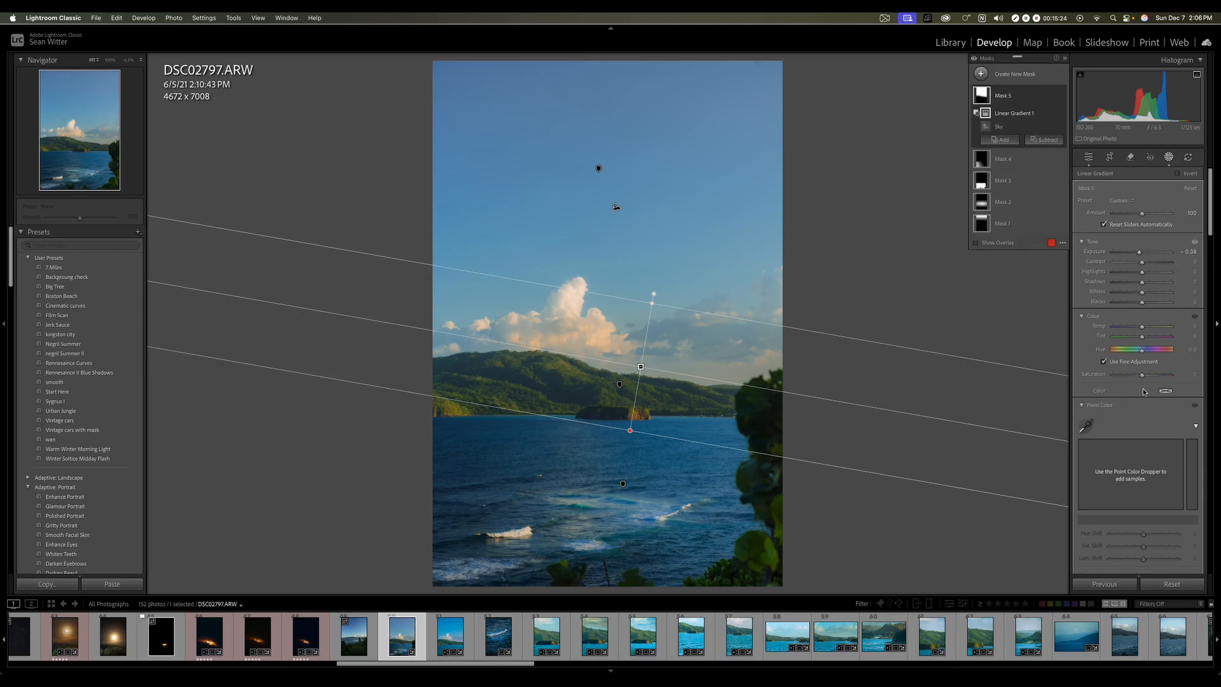
drag(1142, 274, 1137, 274)
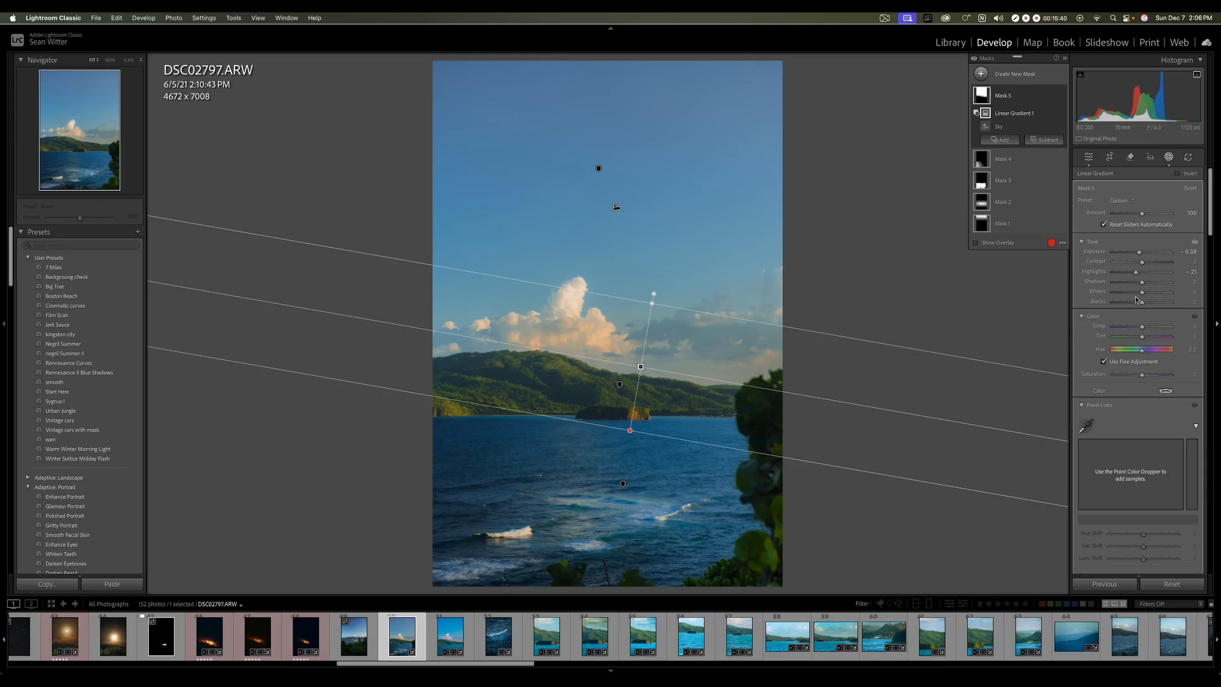
drag(1142, 295, 1144, 295)
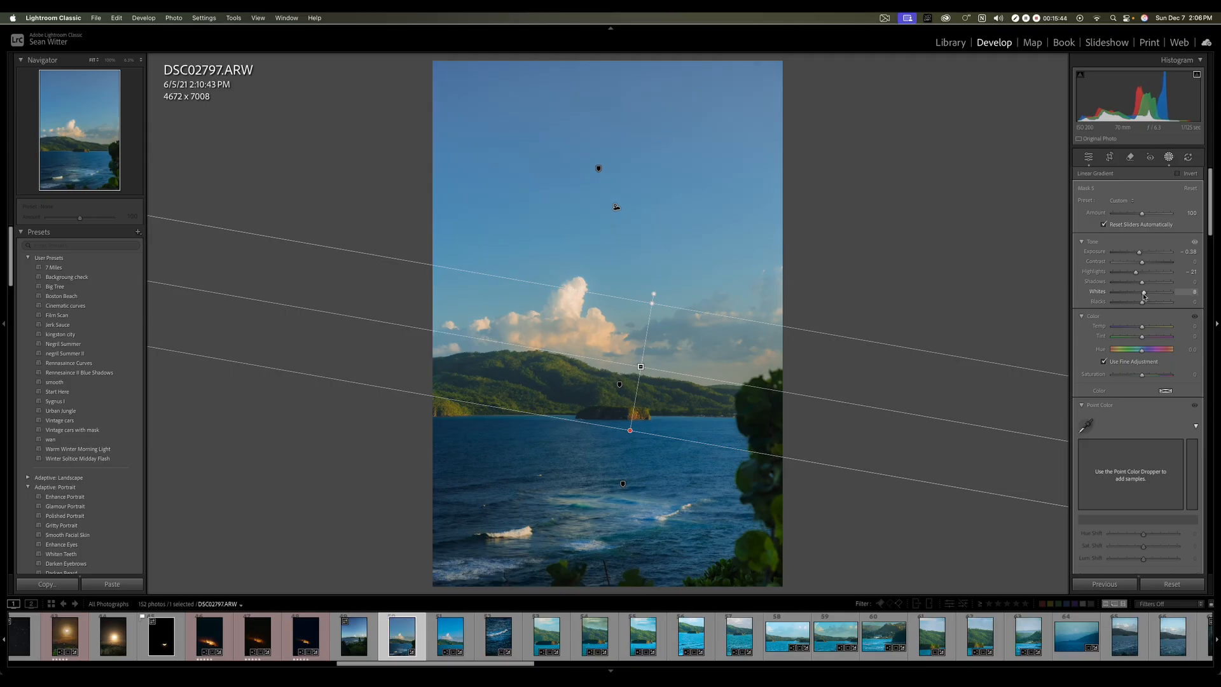
drag(1140, 254, 1140, 253)
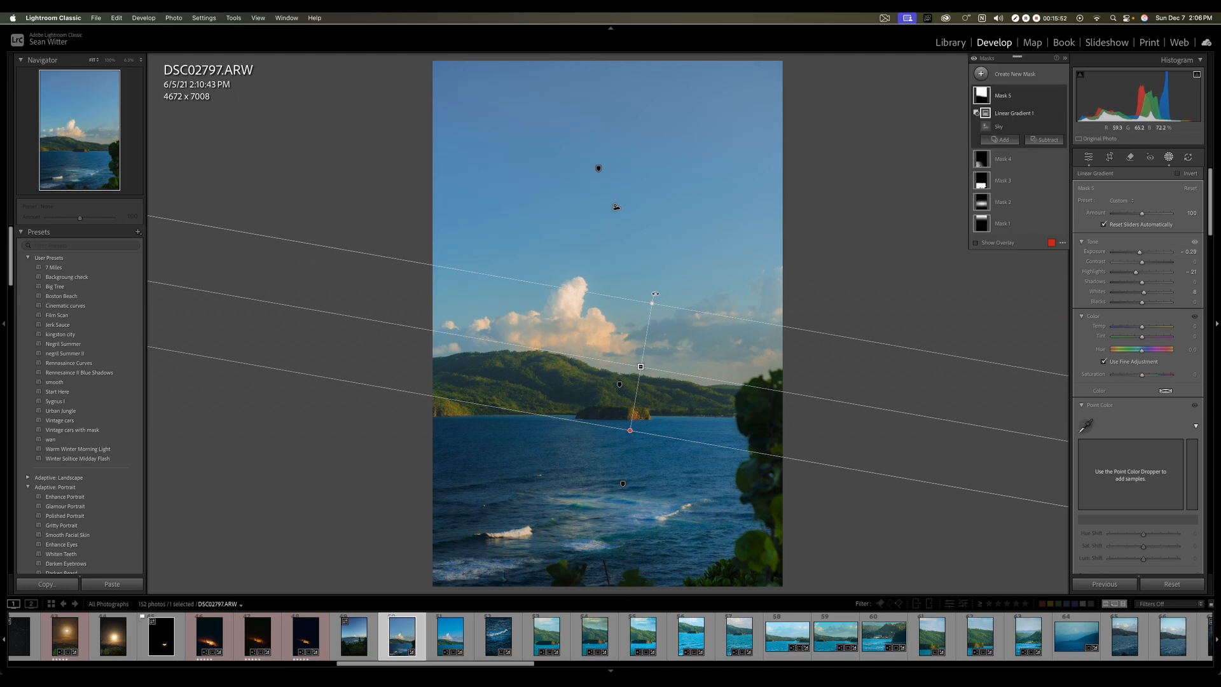
drag(655, 294, 653, 290)
drag(641, 362, 642, 347)
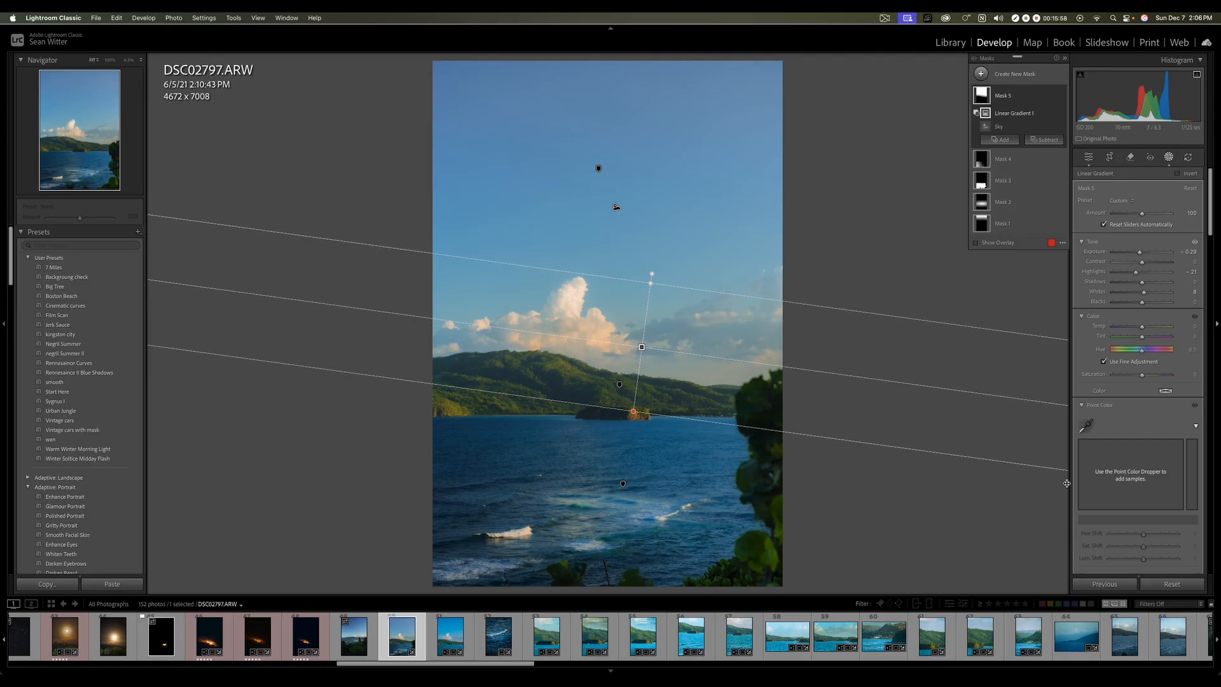
Step: Compare the photo before and after editing, raise its overall Exposure slightly and lower its overall Dehaze to about +3
click(1169, 158)
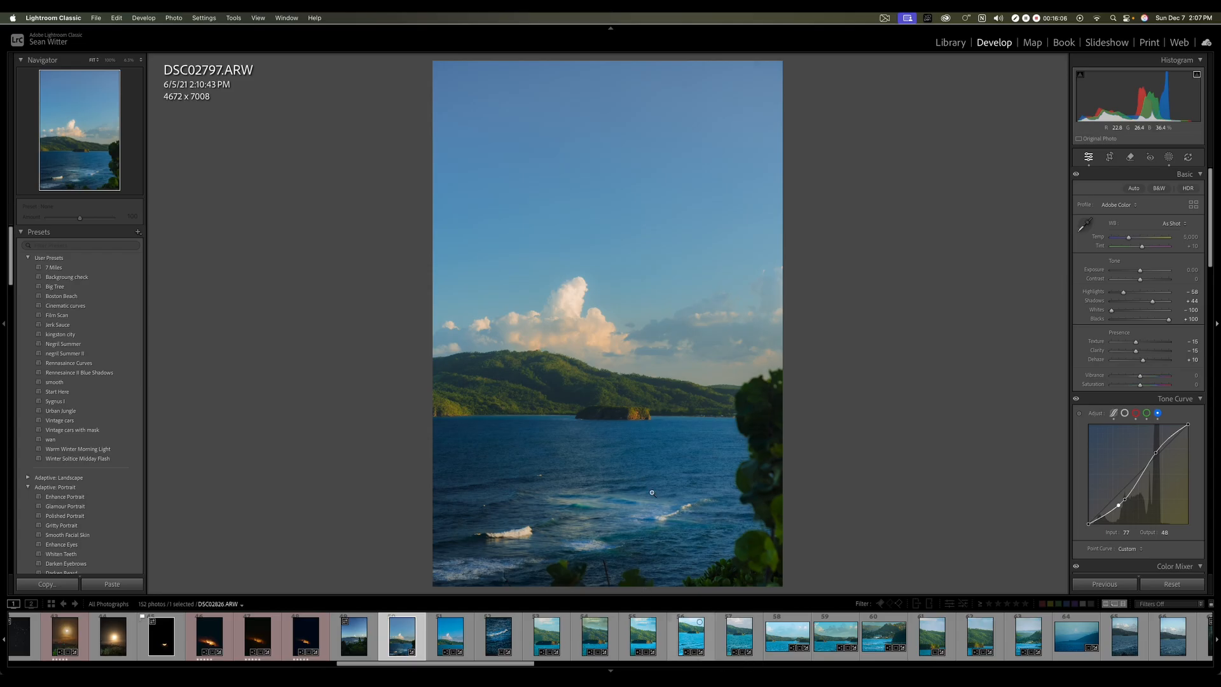
key(y)
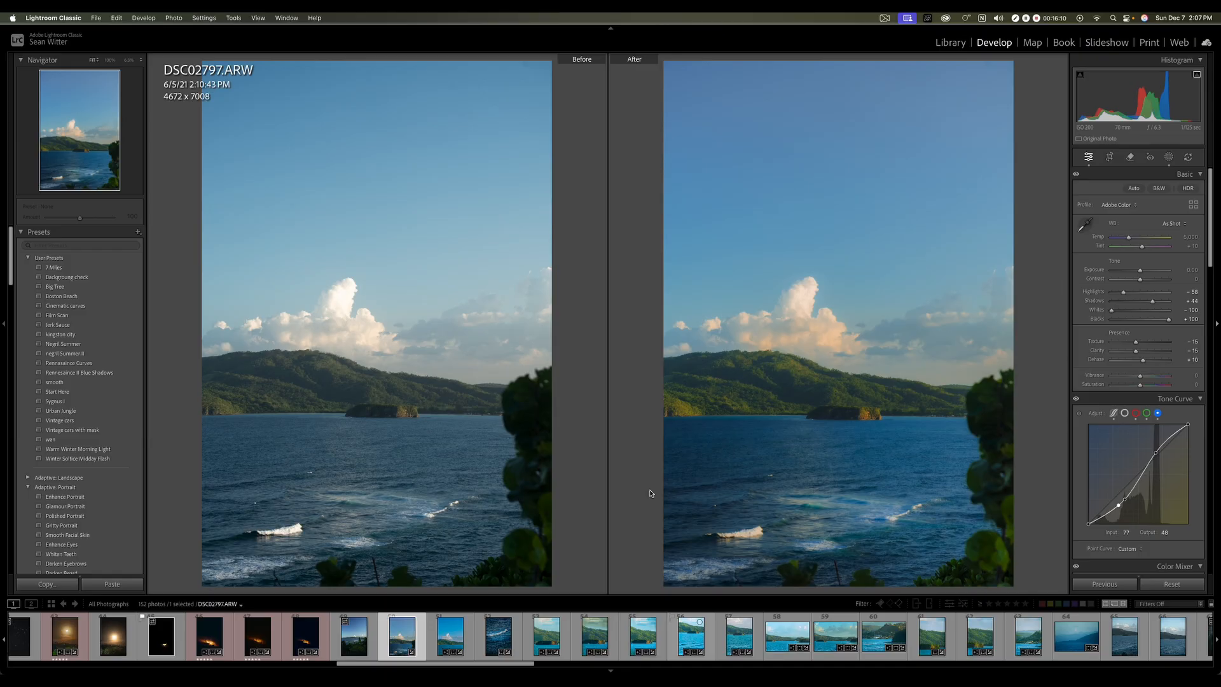
key(y)
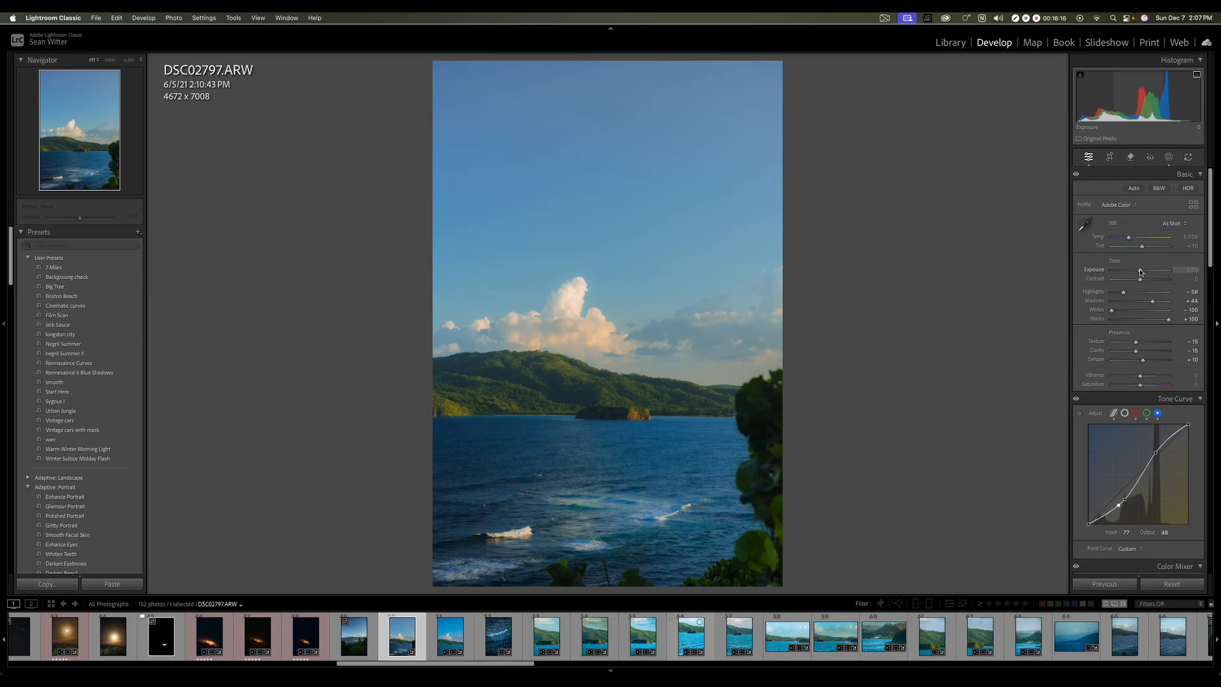
drag(1139, 270, 1140, 270)
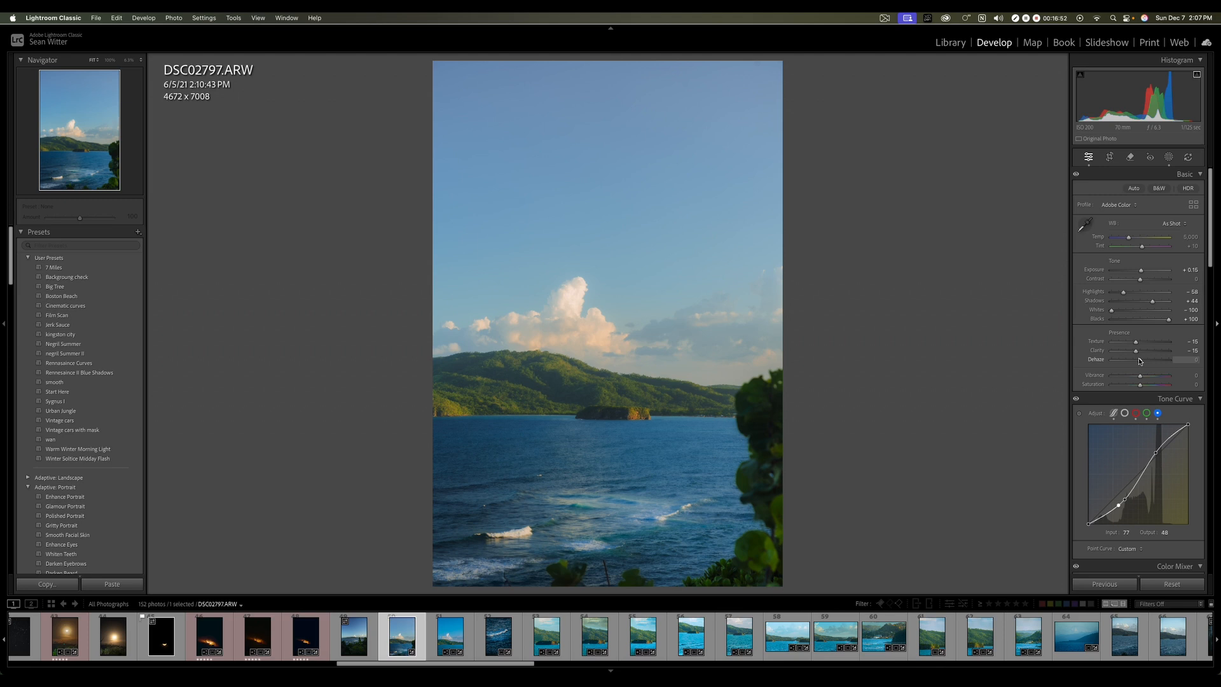
drag(1140, 361, 1141, 360)
Step: Create an object selection mask of the small rocky island in front of the hillside
click(643, 413)
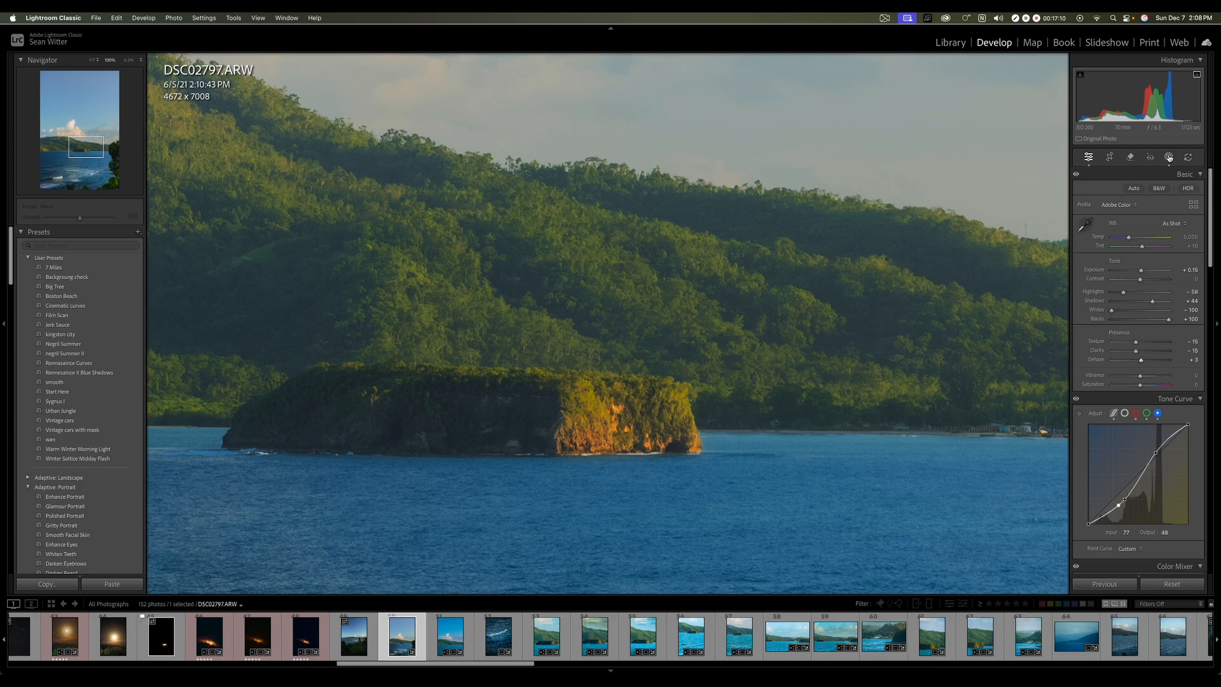
click(1169, 158)
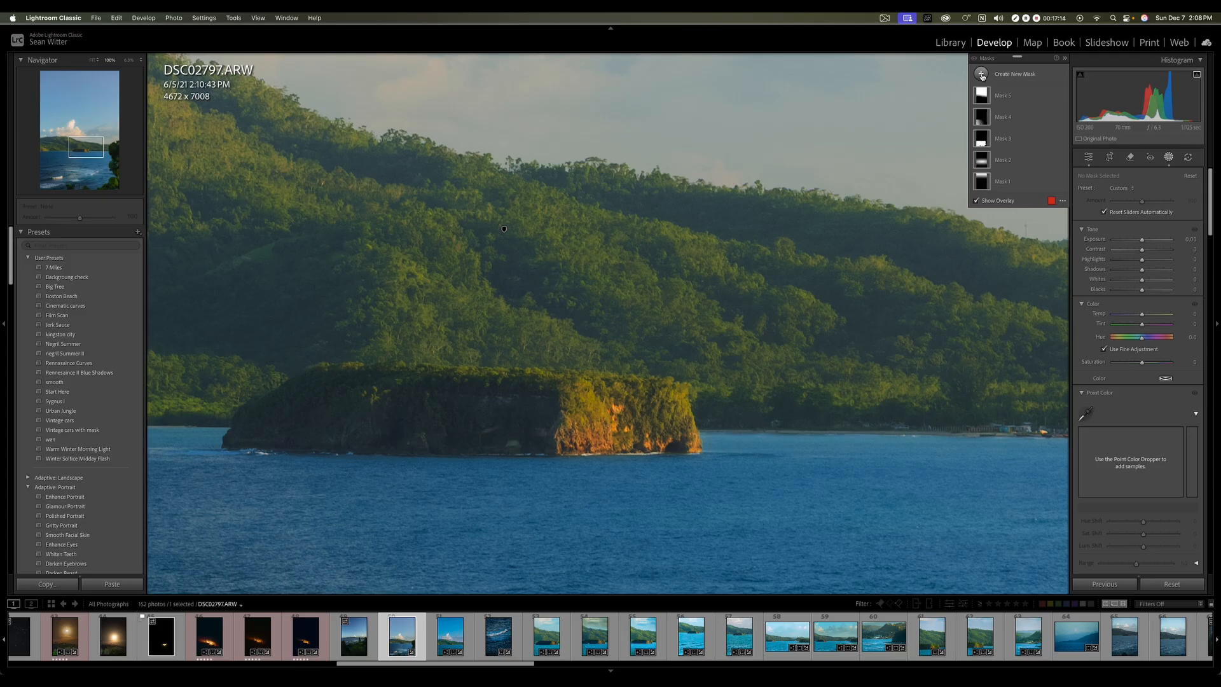
click(1169, 158)
click(1168, 157)
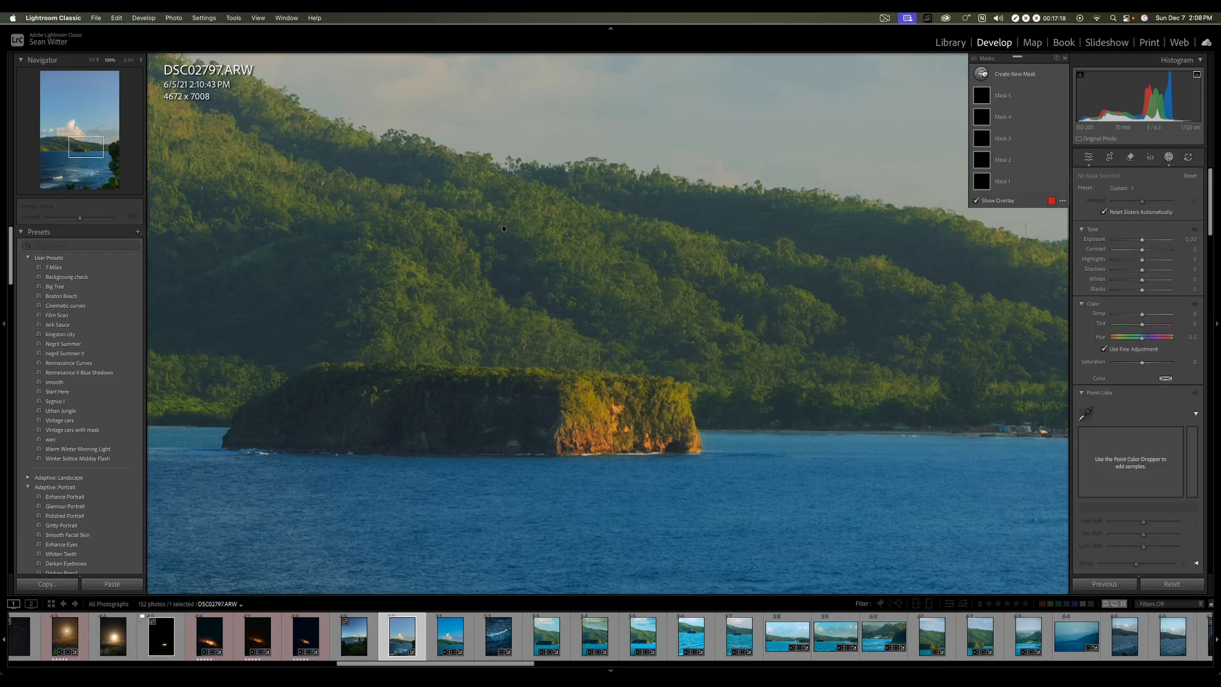
click(982, 72)
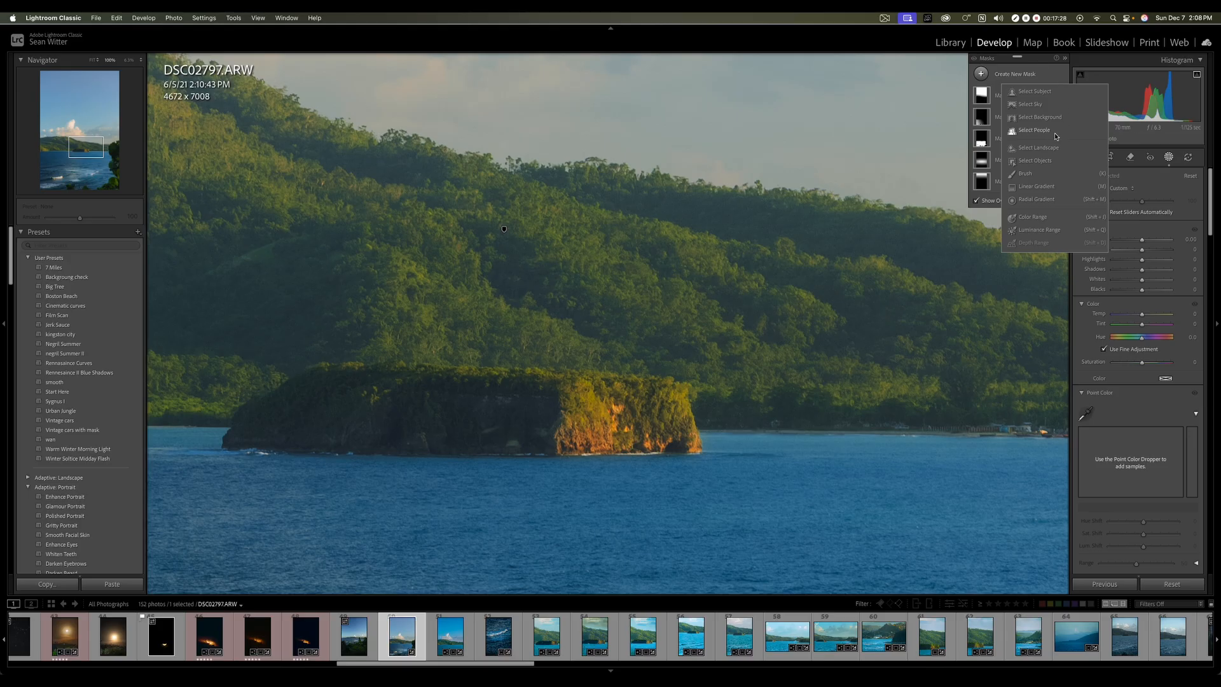
click(1043, 164)
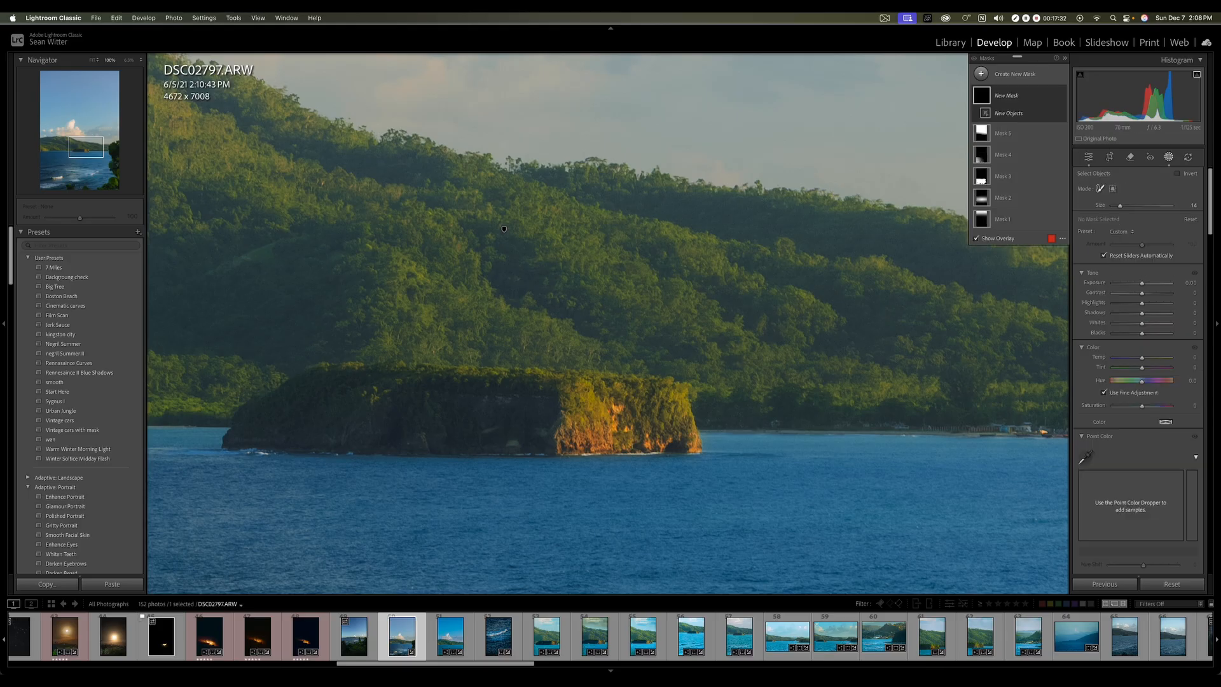
scroll(682, 397, down, 2)
scroll(681, 401, down, 3)
click(681, 436)
mouse_move(681, 435)
mouse_down()
mouse_move(666, 410)
mouse_move(579, 399)
mouse_move(278, 402)
mouse_move(240, 422)
mouse_move(654, 427)
mouse_up()
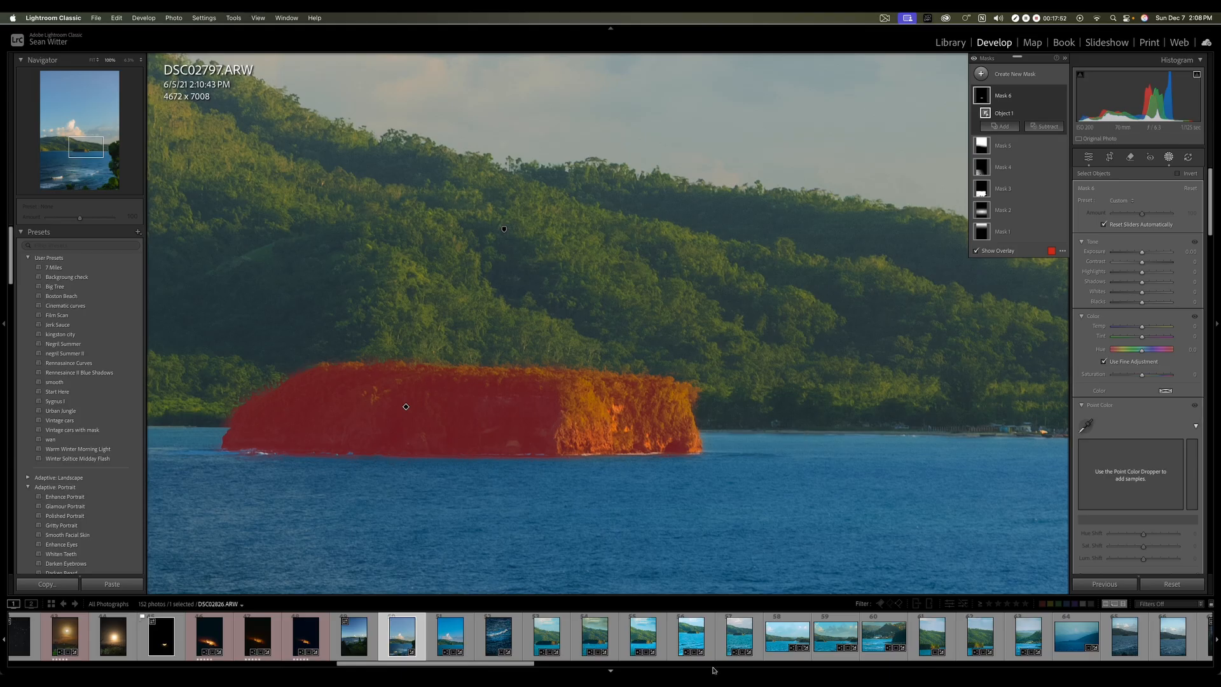
Step: Raise the island mask's Dehaze to about 18
scroll(1182, 386, down, 4)
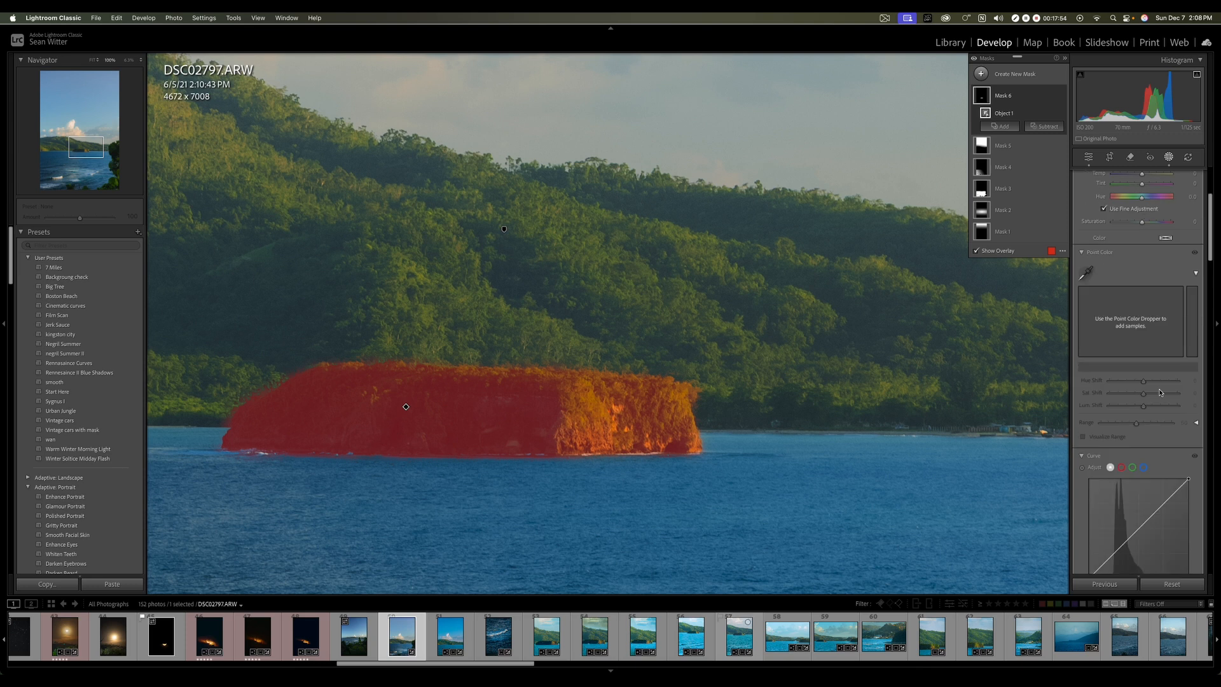
scroll(1159, 394, down, 7)
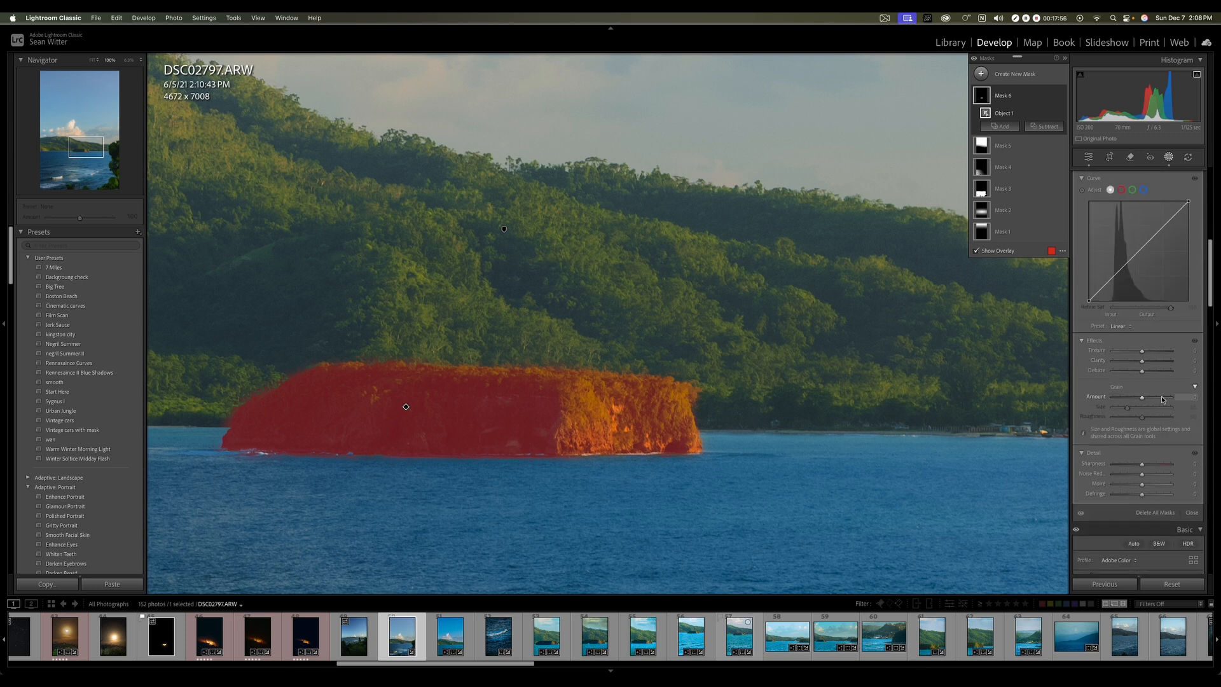
drag(1142, 367, 1148, 369)
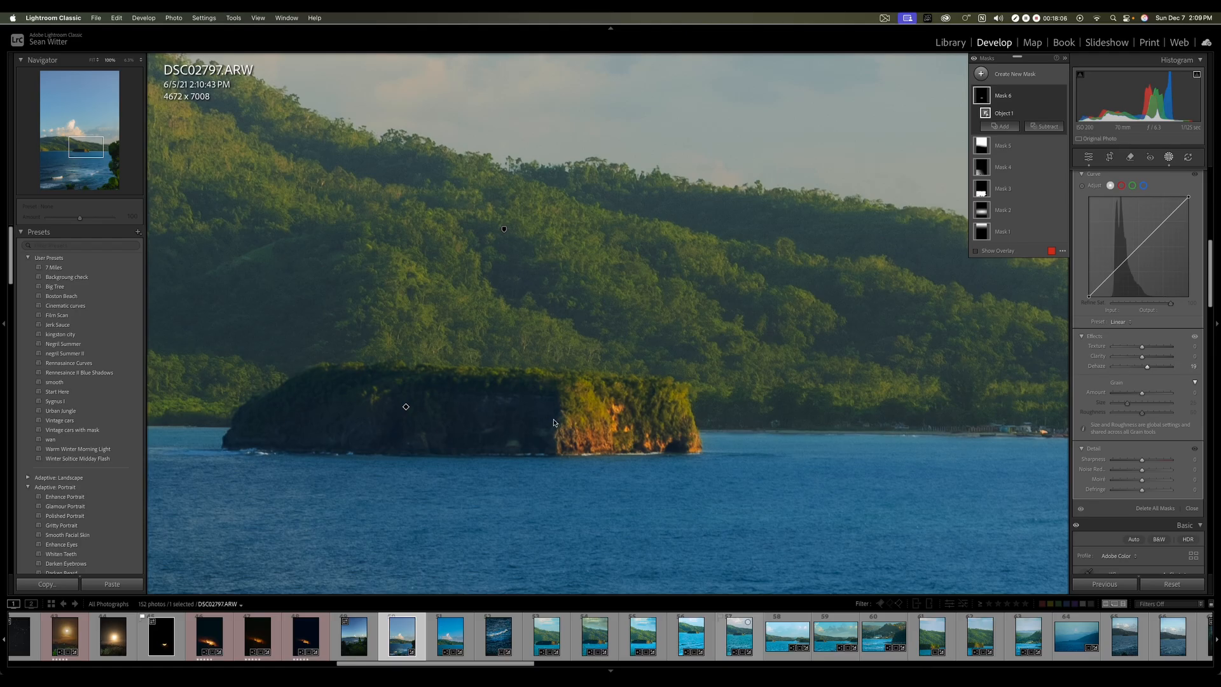
scroll(1147, 327, up, 2)
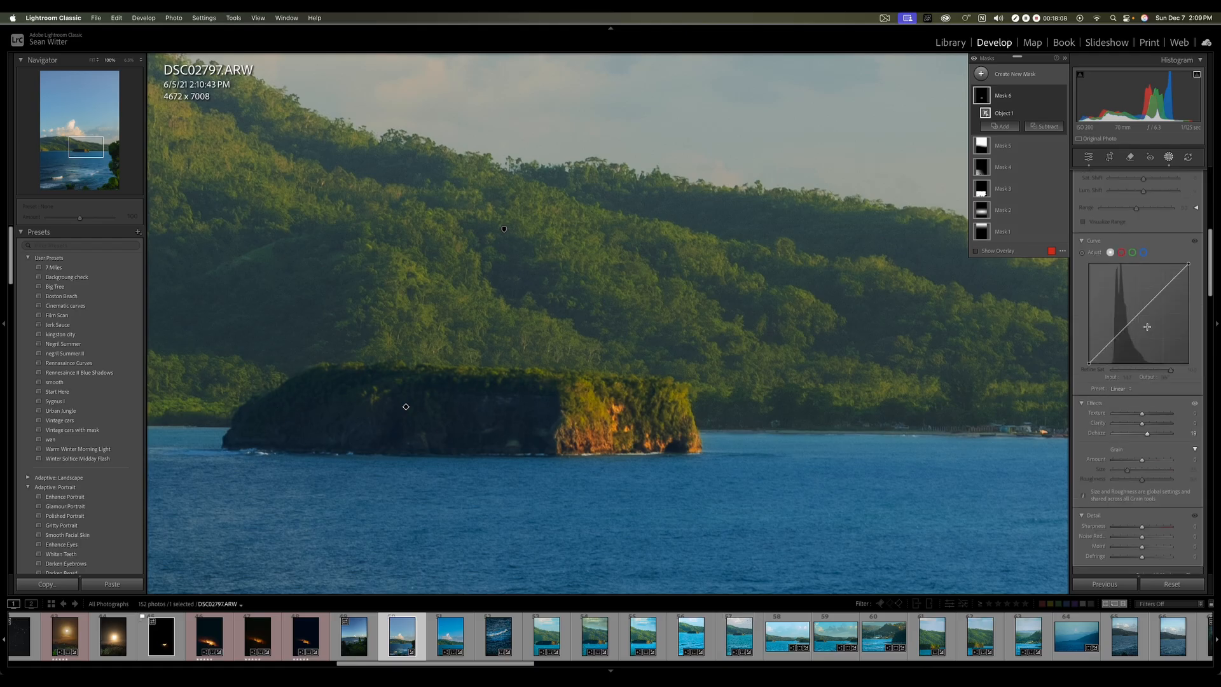
Step: Raise the island mask's Shadows to about 18, increase its Exposure and Contrast slightly, and set its Dehaze to 24
scroll(1147, 326, up, 10)
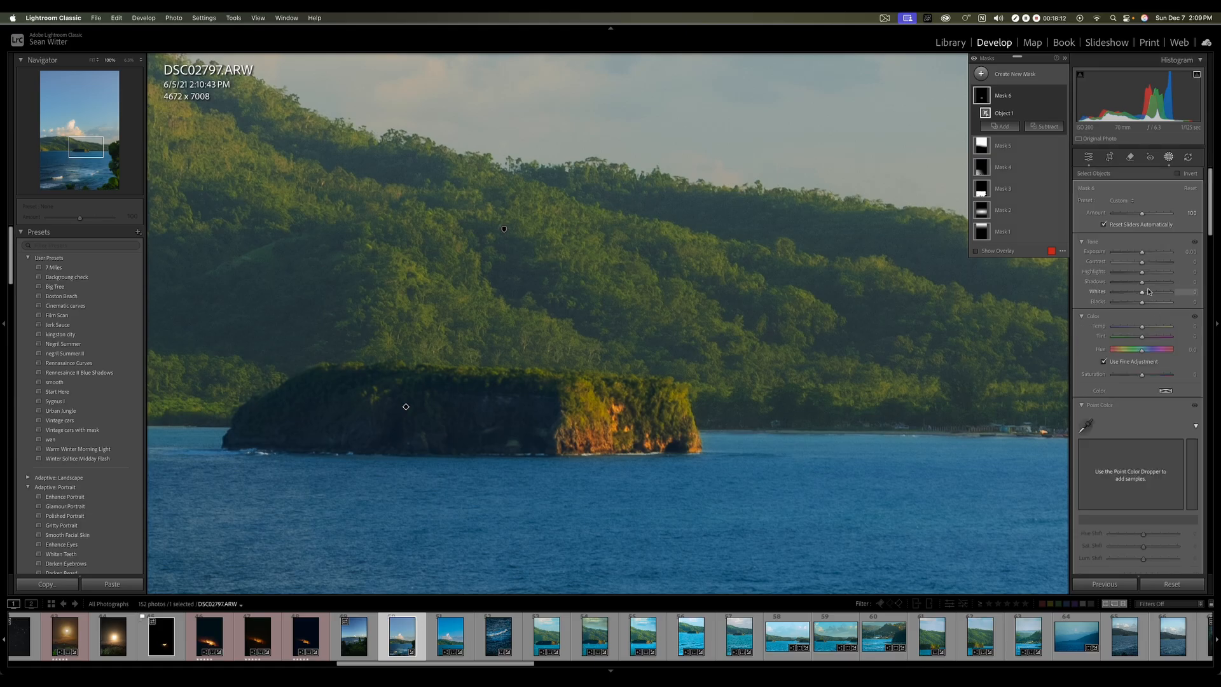
drag(1141, 281, 1141, 253)
scroll(1146, 423, down, 10)
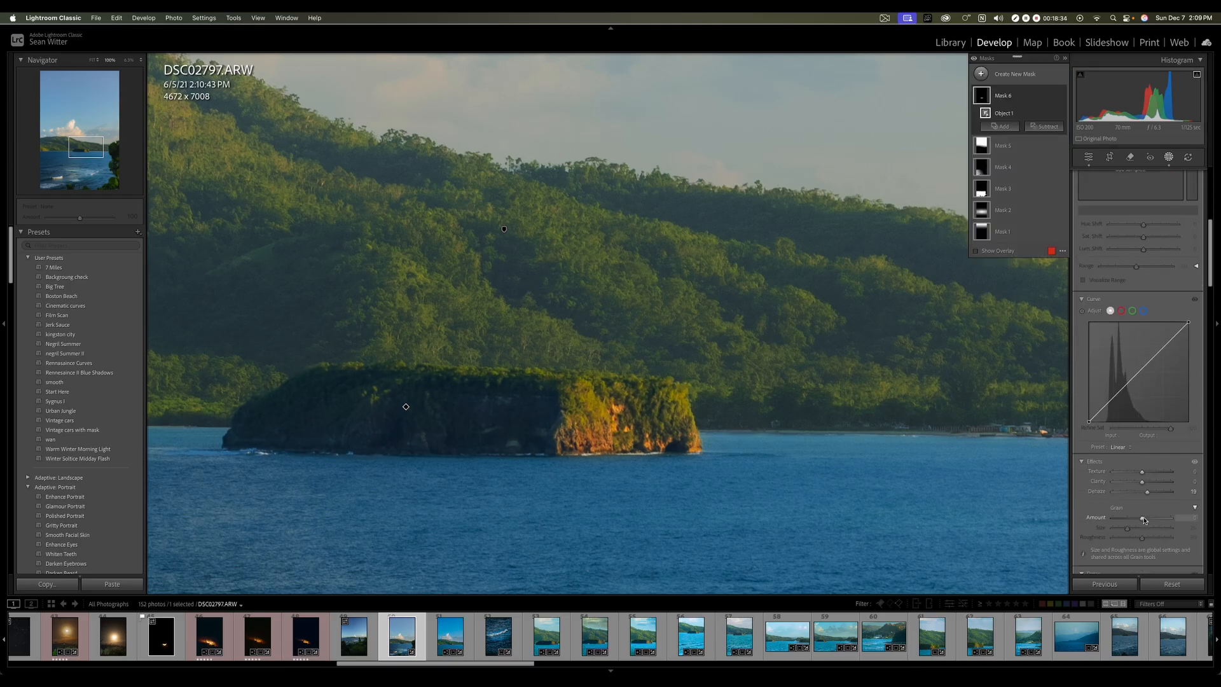
drag(1149, 494, 1150, 494)
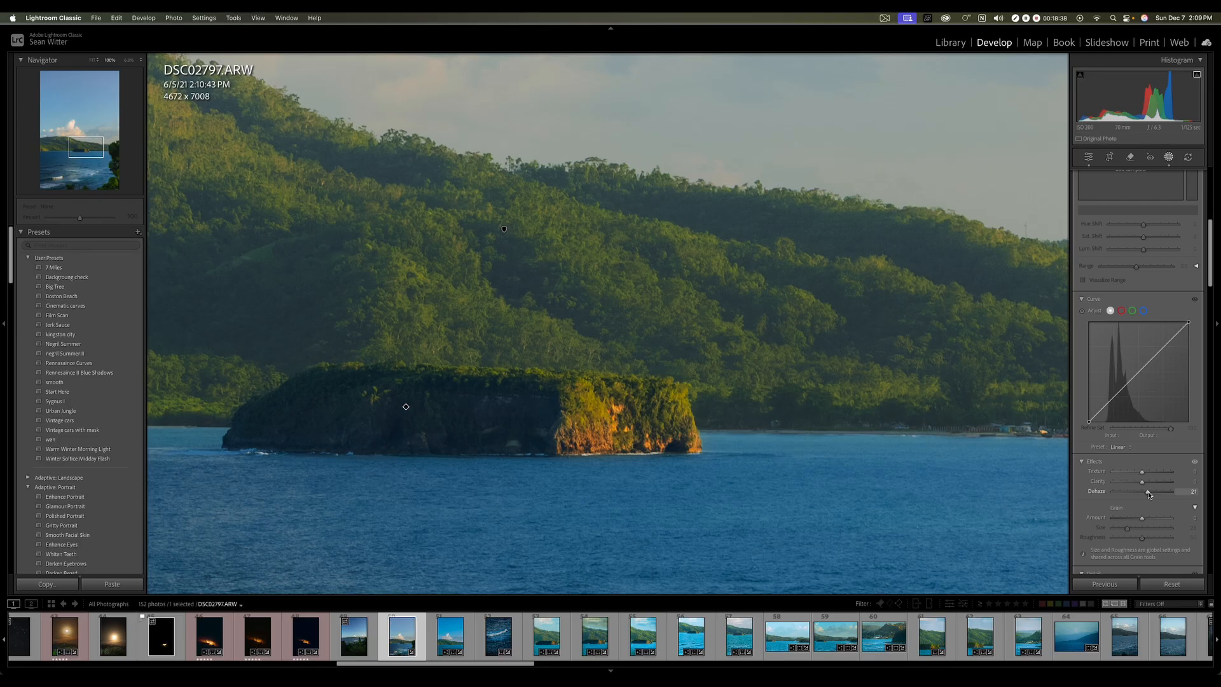
drag(1150, 494, 1149, 494)
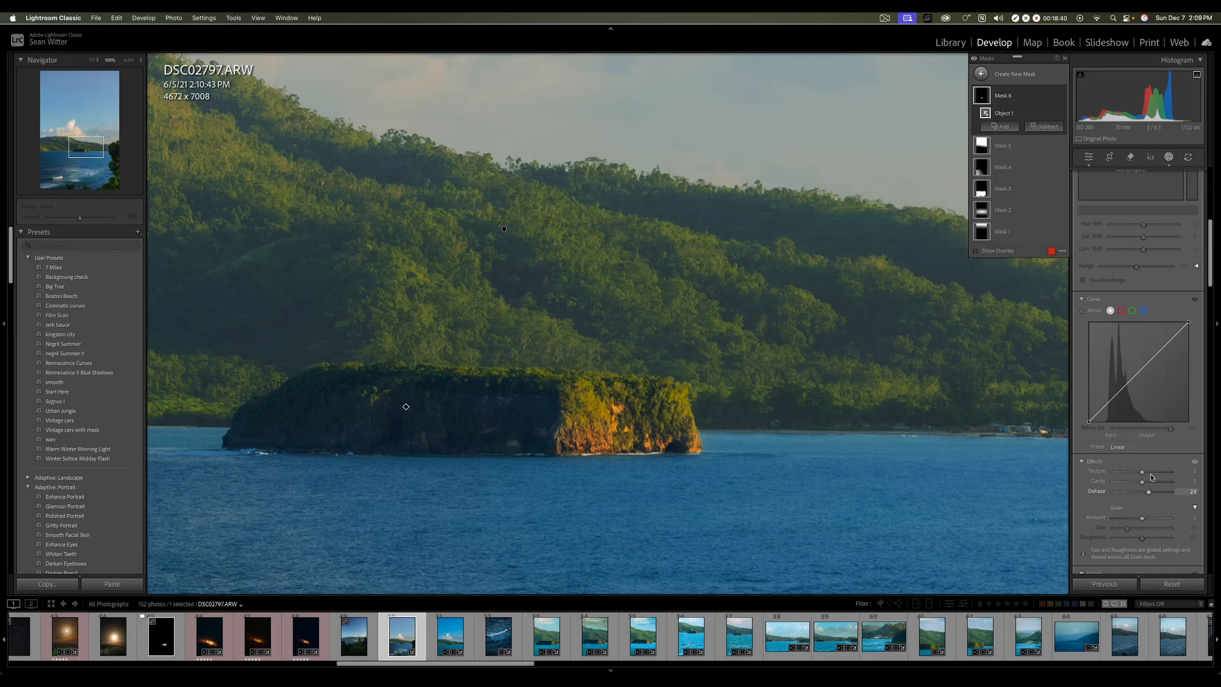
Step: Raise the island mask's Saturation slightly
scroll(1167, 351, up, 3)
scroll(1167, 351, up, 3)
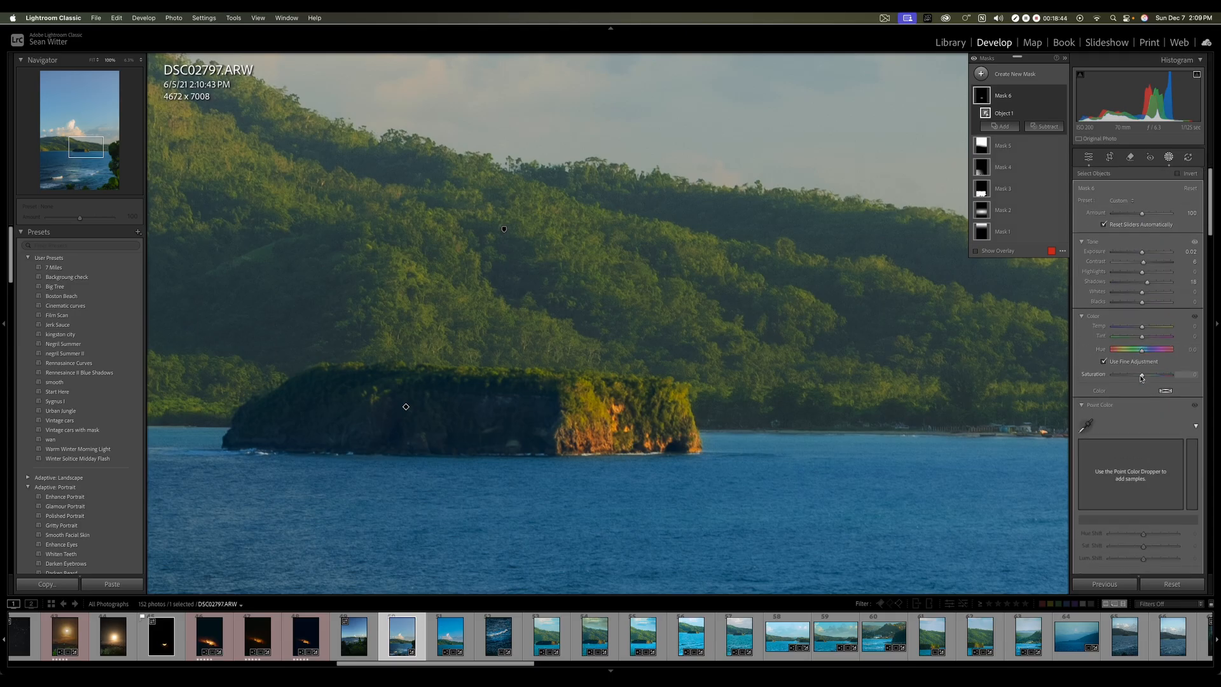
drag(1141, 375, 1142, 375)
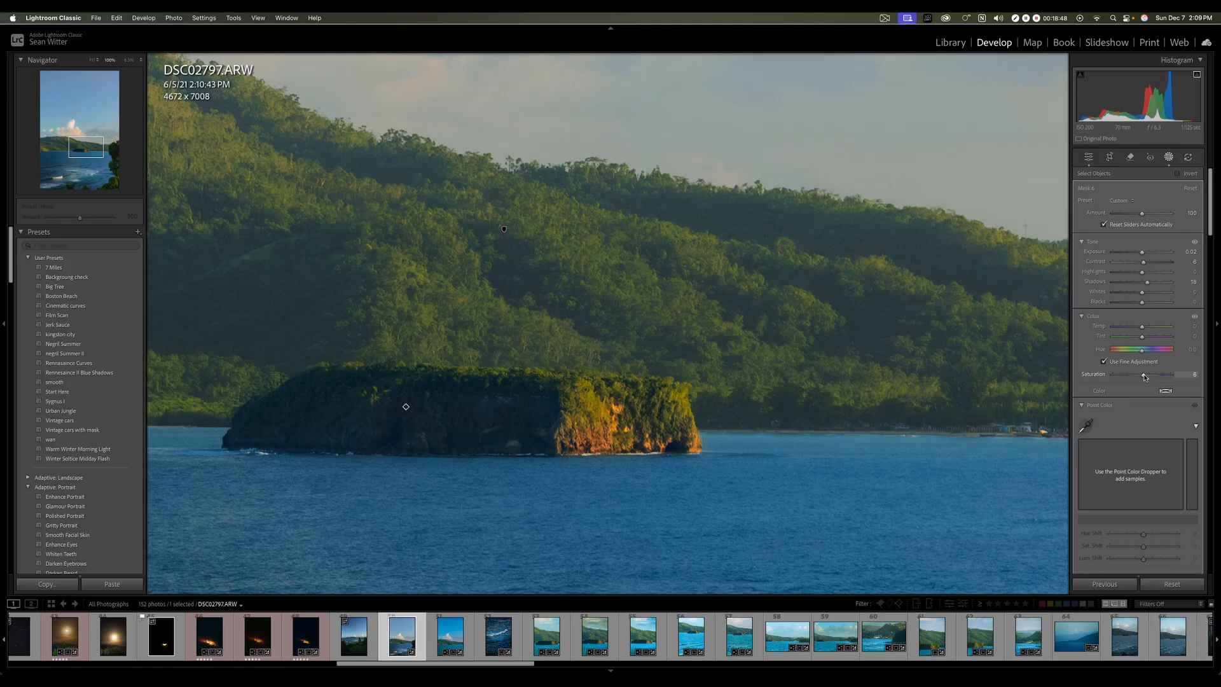
drag(1143, 377, 1144, 377)
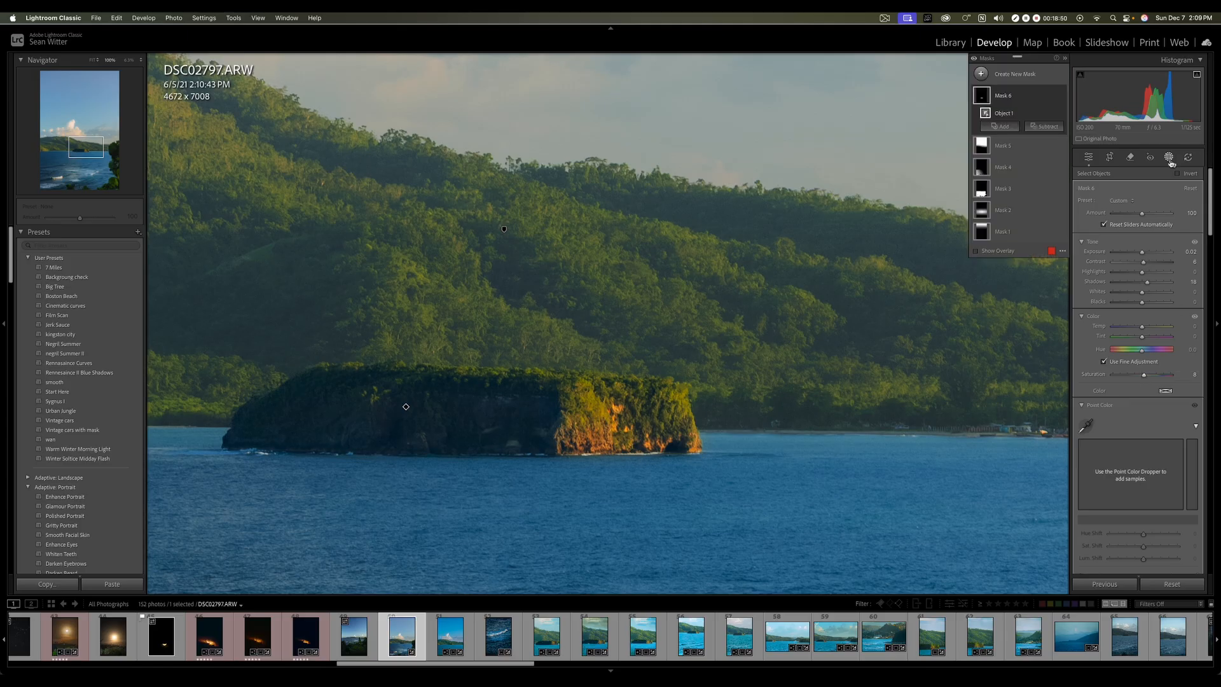
Step: Compare the whole photo with the island mask's adjustments hidden and shown
key(shift+w)
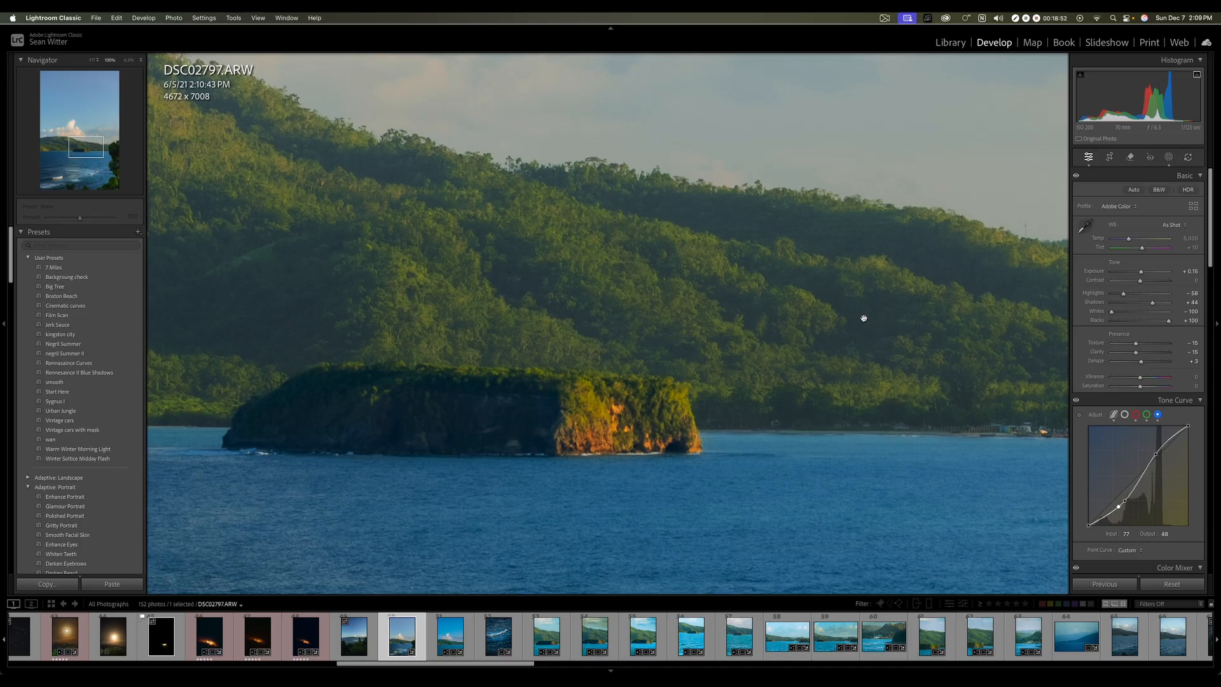
click(863, 319)
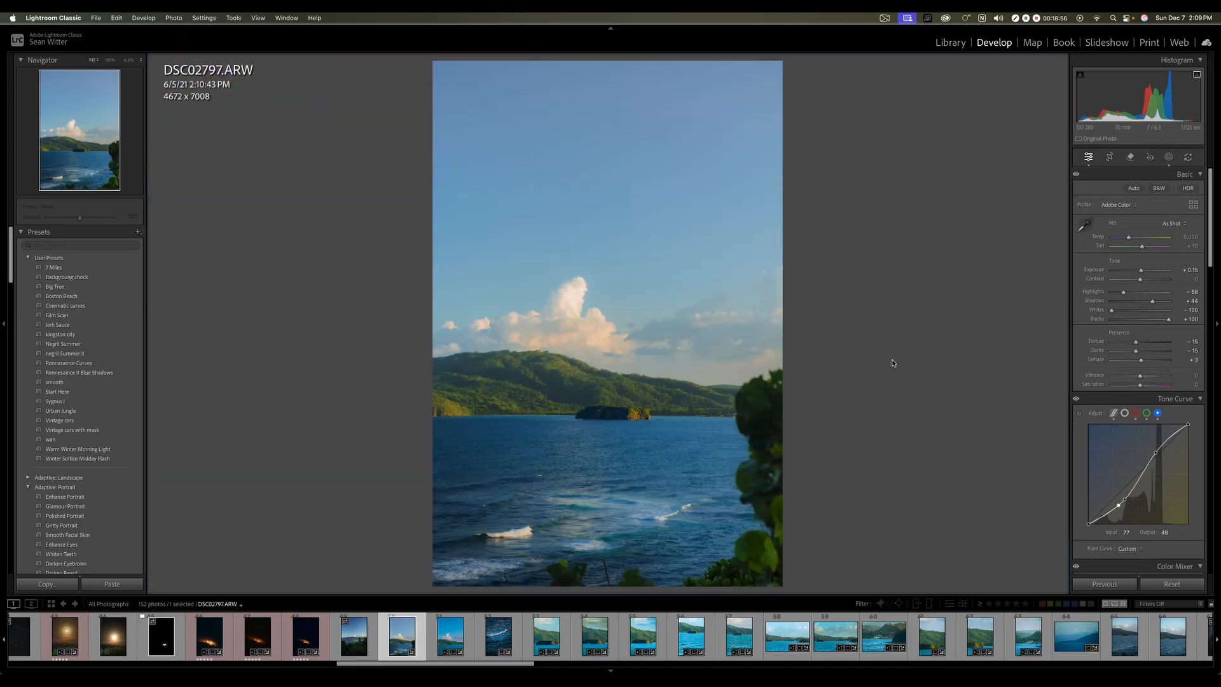
click(1168, 157)
click(1062, 96)
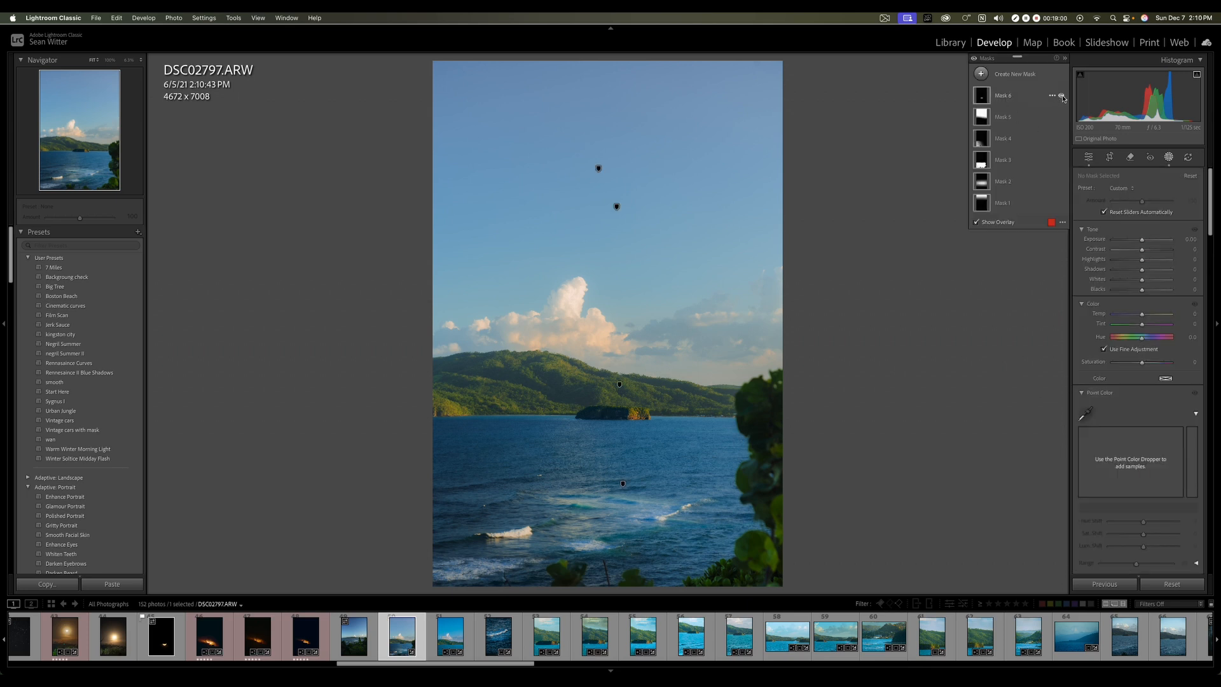
click(1062, 96)
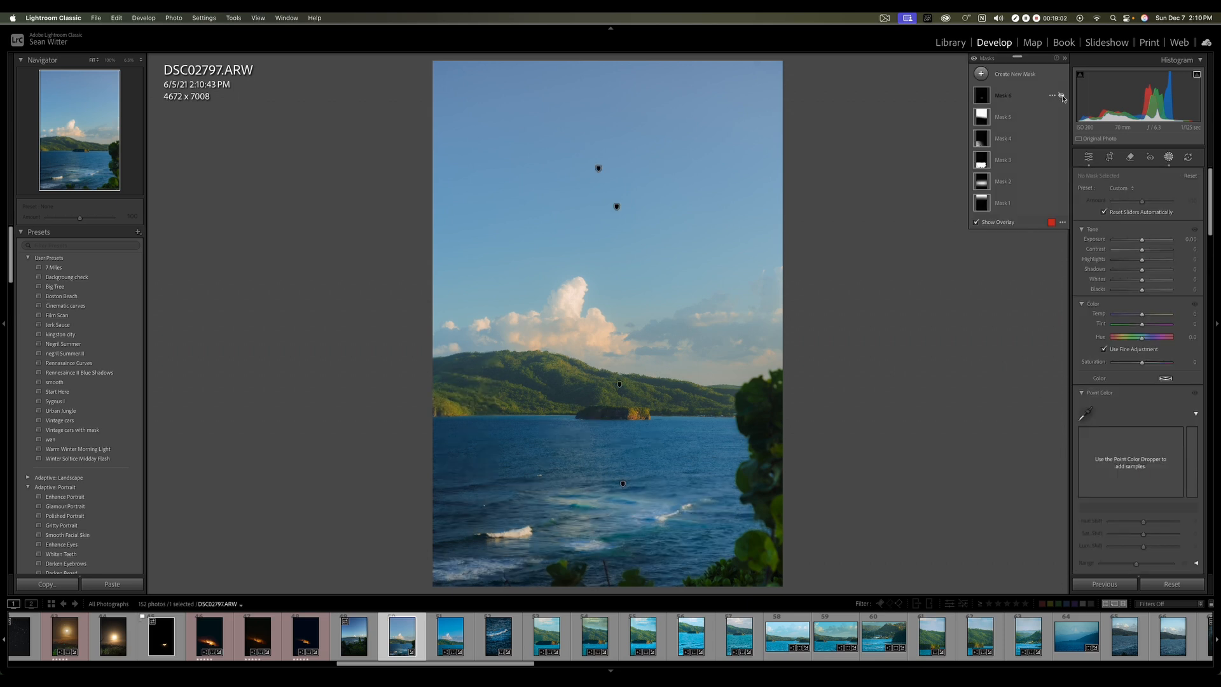
click(1062, 96)
click(1062, 96)
click(1062, 96)
click(1062, 96)
click(1062, 96)
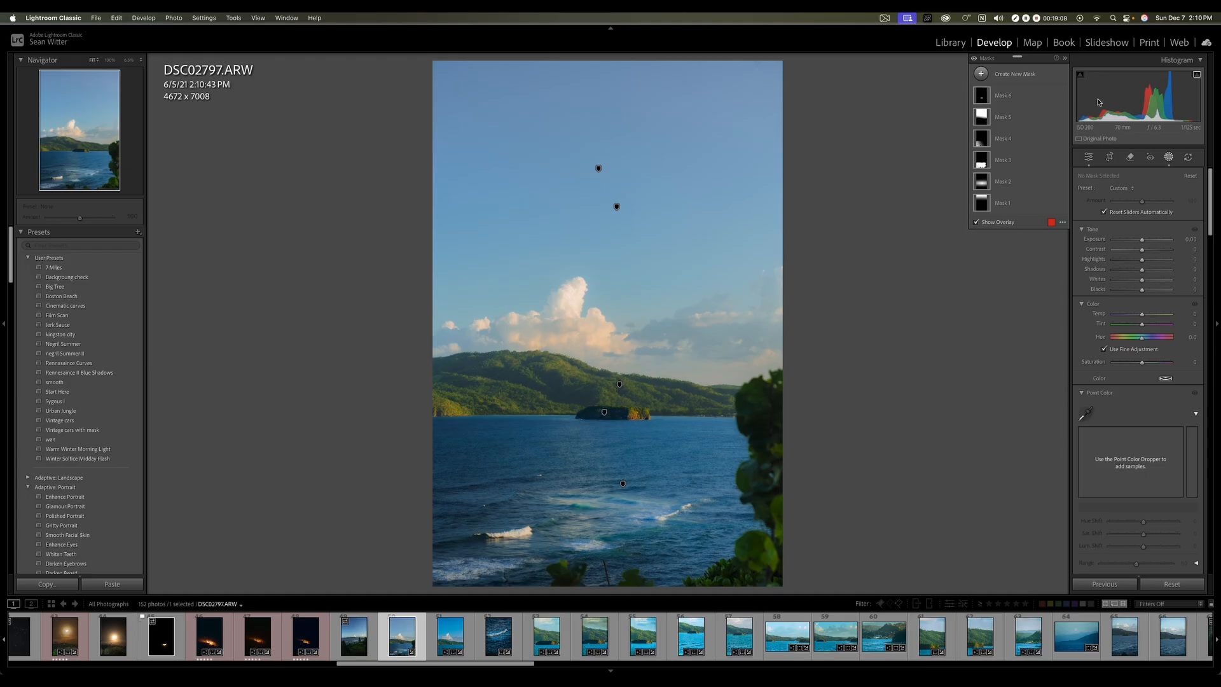
click(1169, 158)
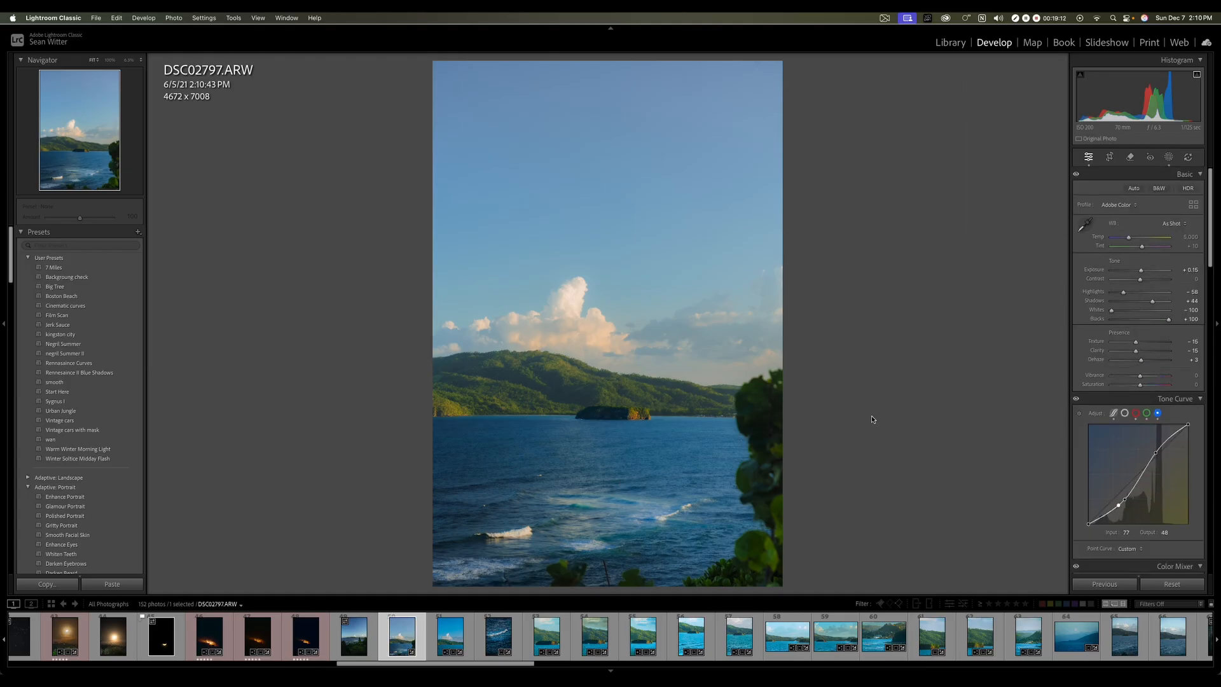
Step: Create a large radial gradient mask and centre it near the photo's right edge, just above the hillside
click(1169, 159)
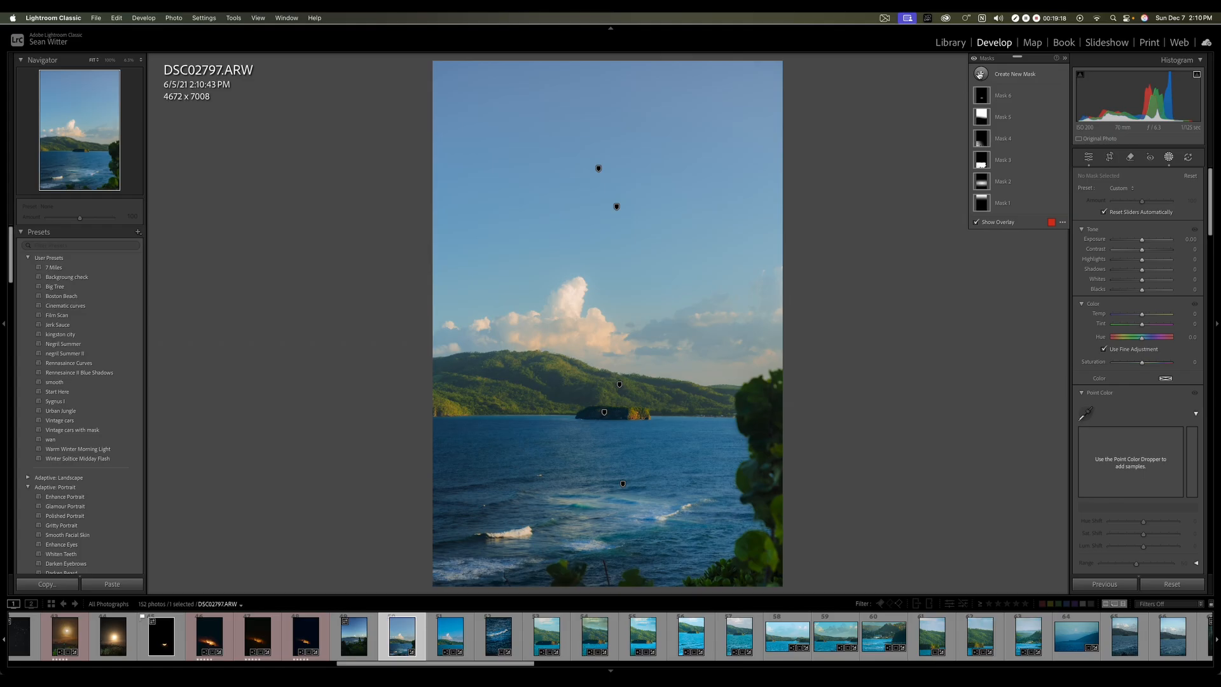
click(980, 74)
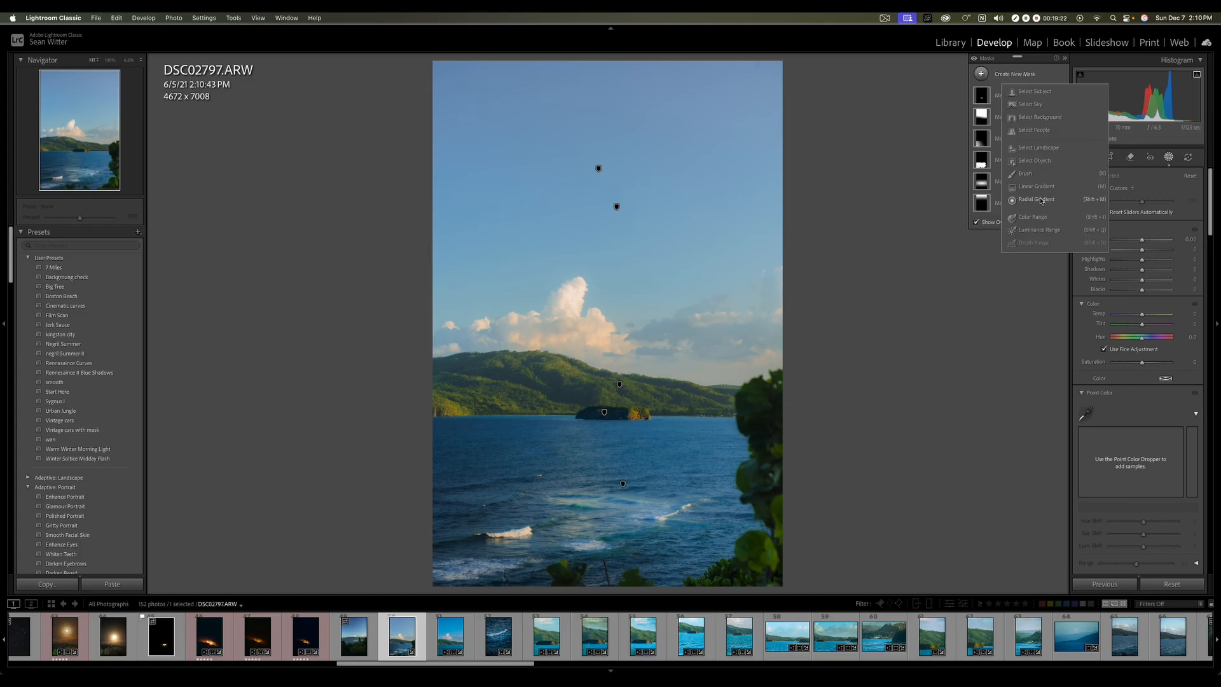
click(1041, 201)
click(500, 129)
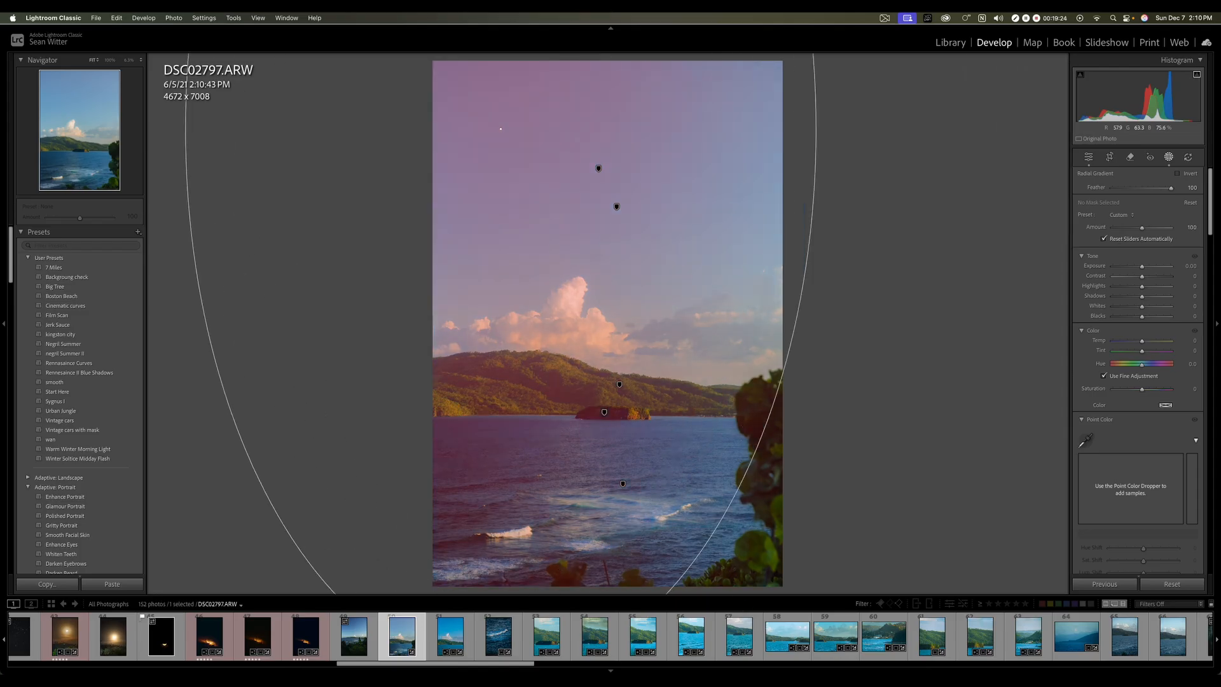
drag(724, 515, 777, 533)
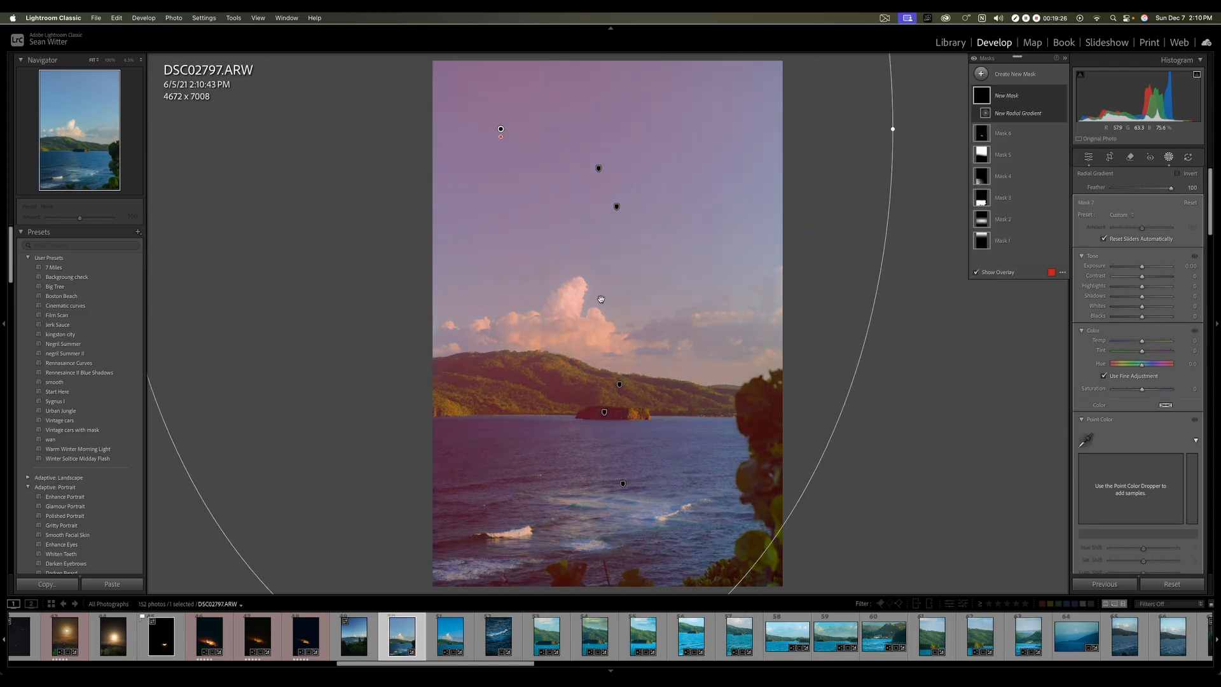
drag(704, 395, 748, 352)
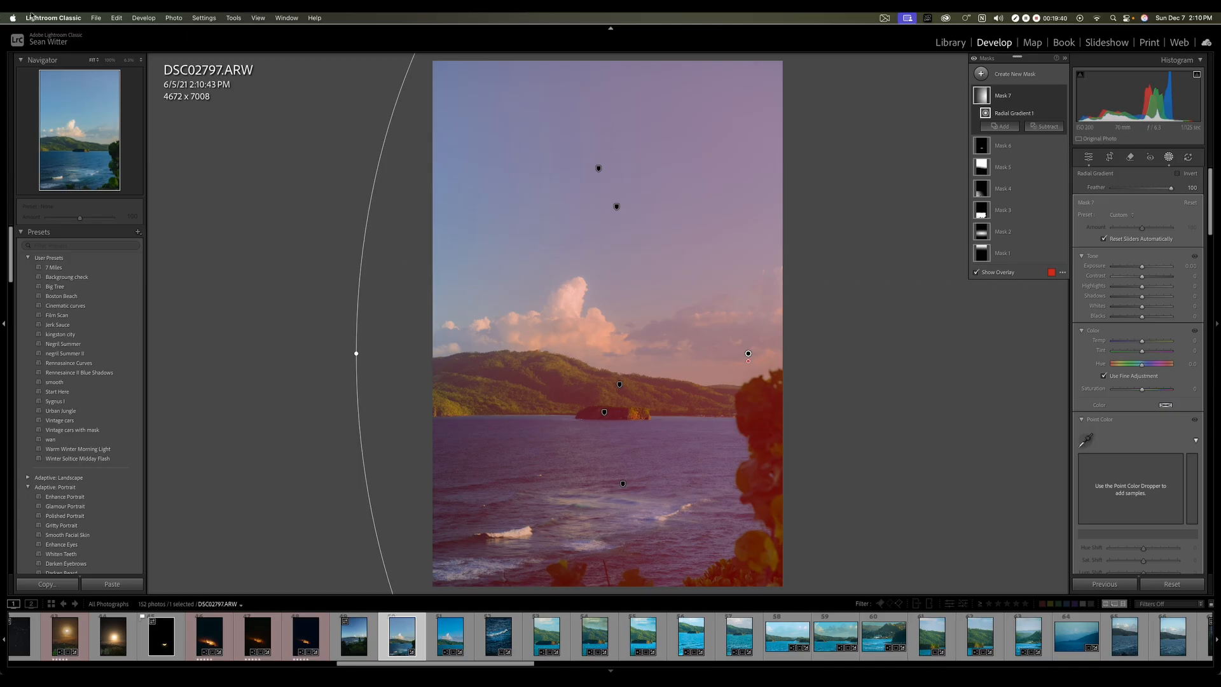
Step: Tilt the radial gradient so its ellipse leans to the upper right, and move its centre inward above the hillside
click(128, 61)
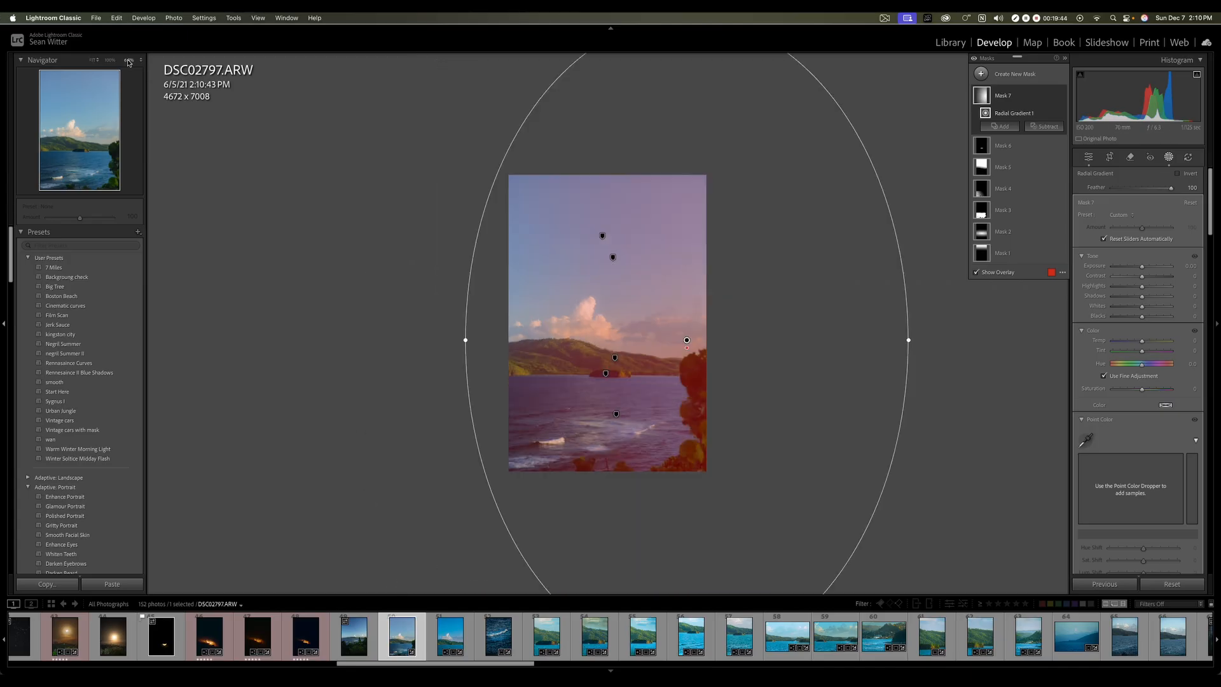
drag(663, 571, 539, 536)
drag(662, 336, 630, 332)
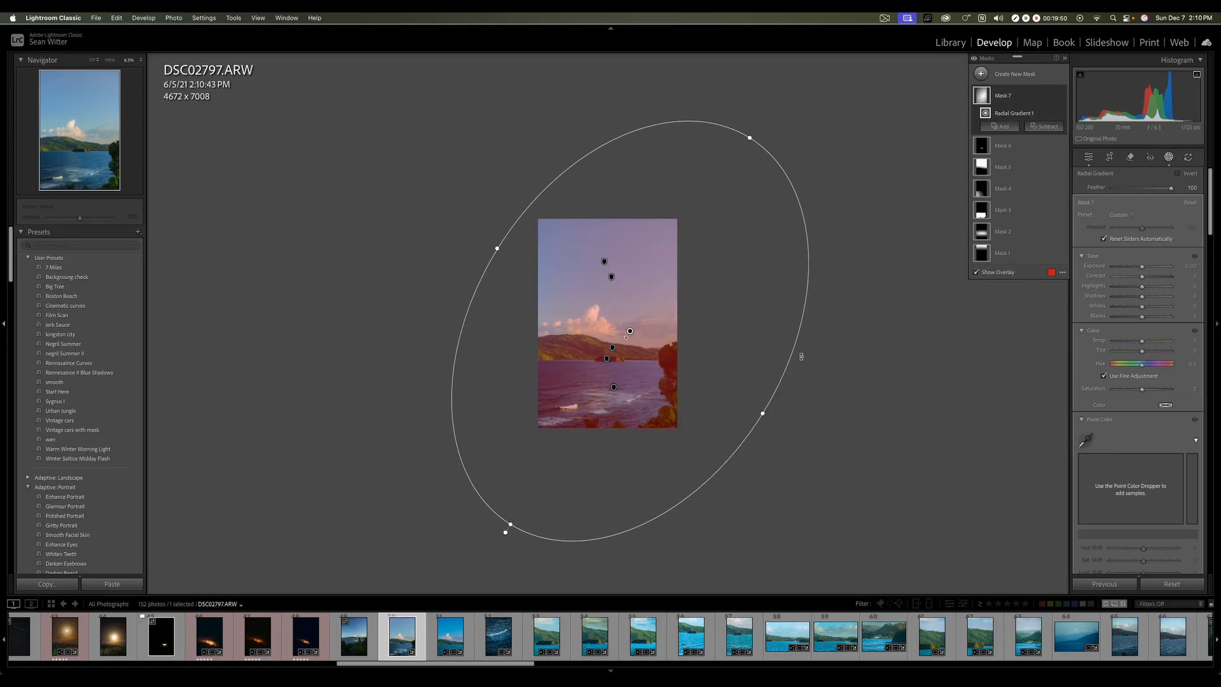
Step: Invert the radial gradient, set its mask's Exposure to -2.20, and stretch the ellipse along its long axis
click(1177, 174)
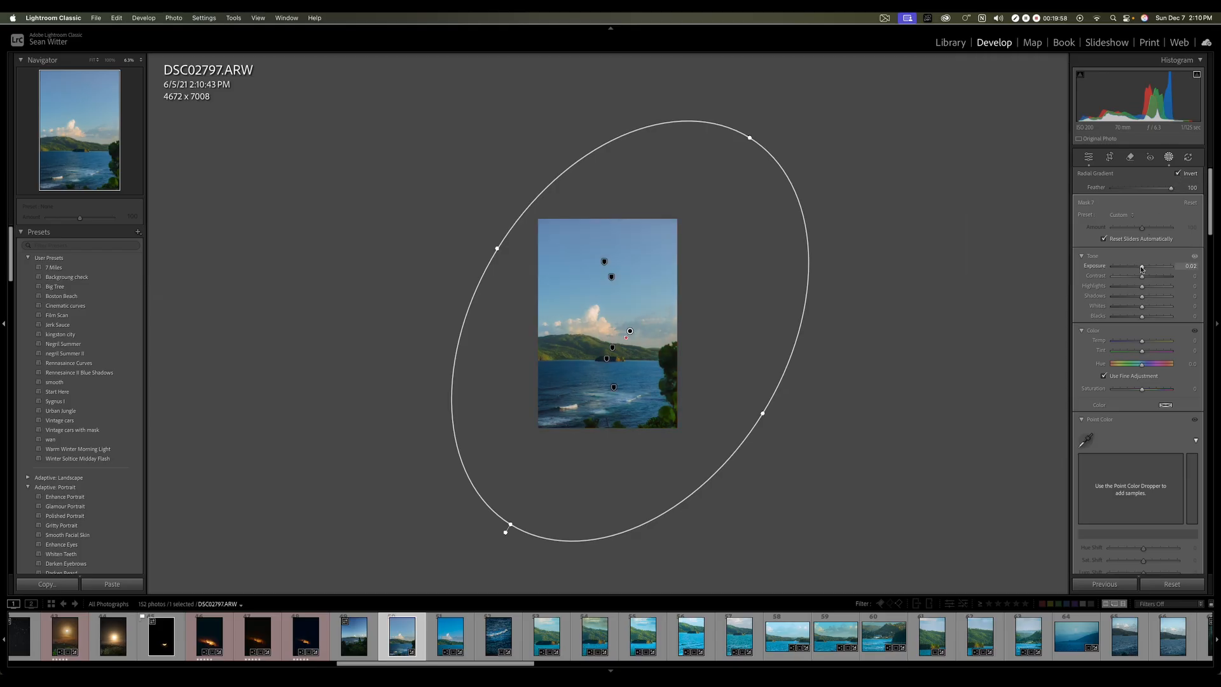
drag(1141, 269, 1125, 271)
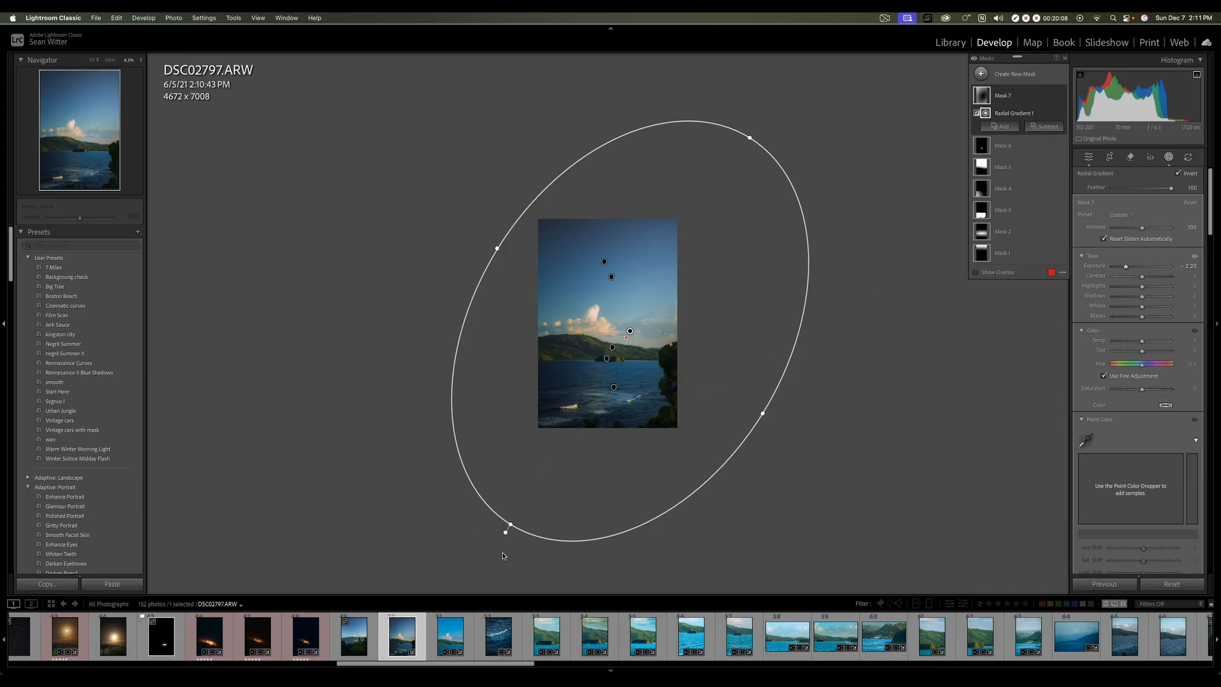
drag(509, 526, 482, 571)
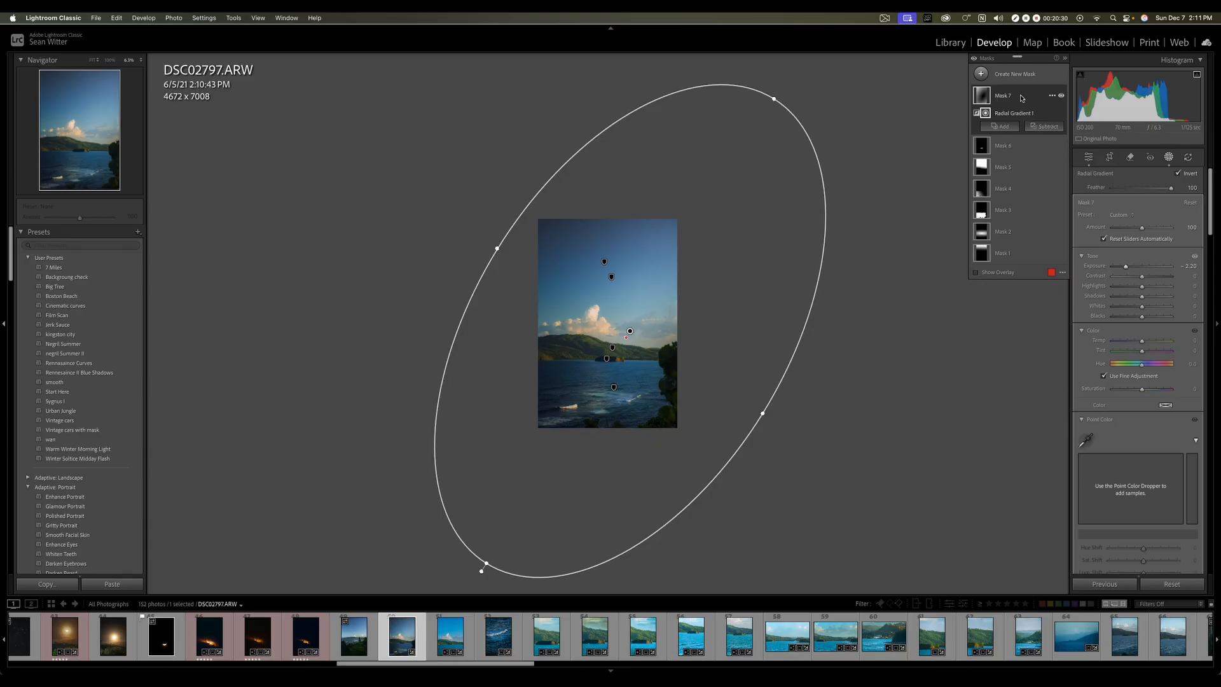
Step: Subtract the sky from the inverted radial gradient mask and set the mask's Exposure to -1.38
click(1052, 130)
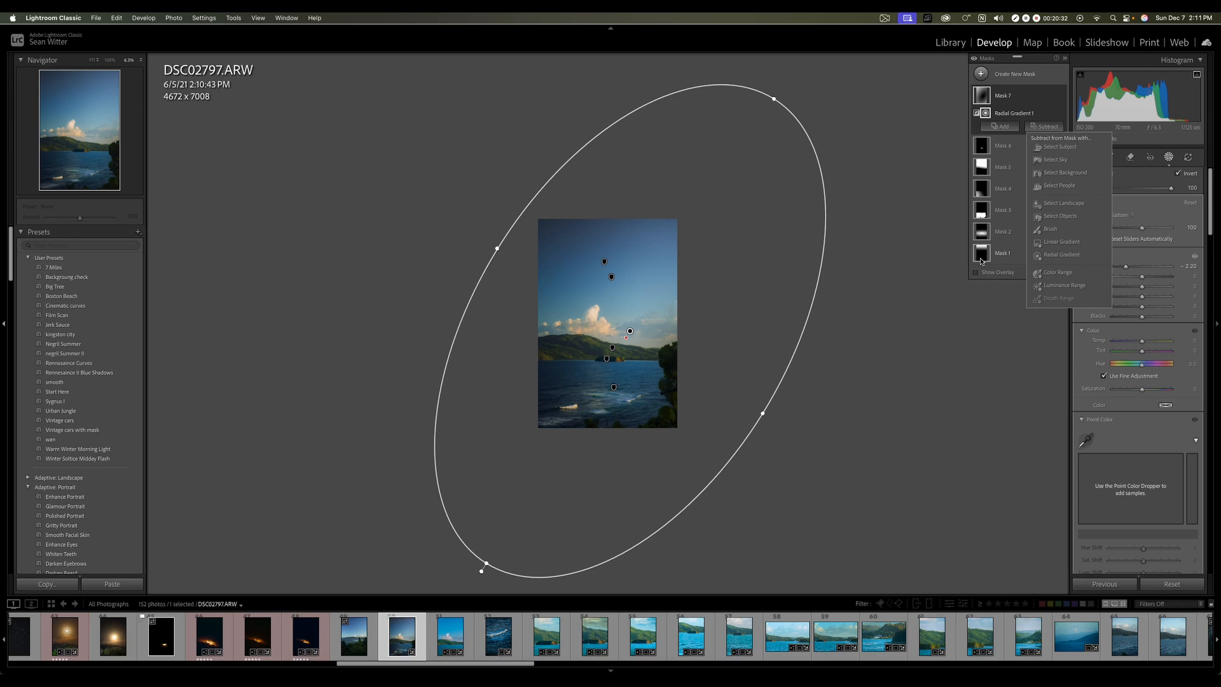
click(1060, 160)
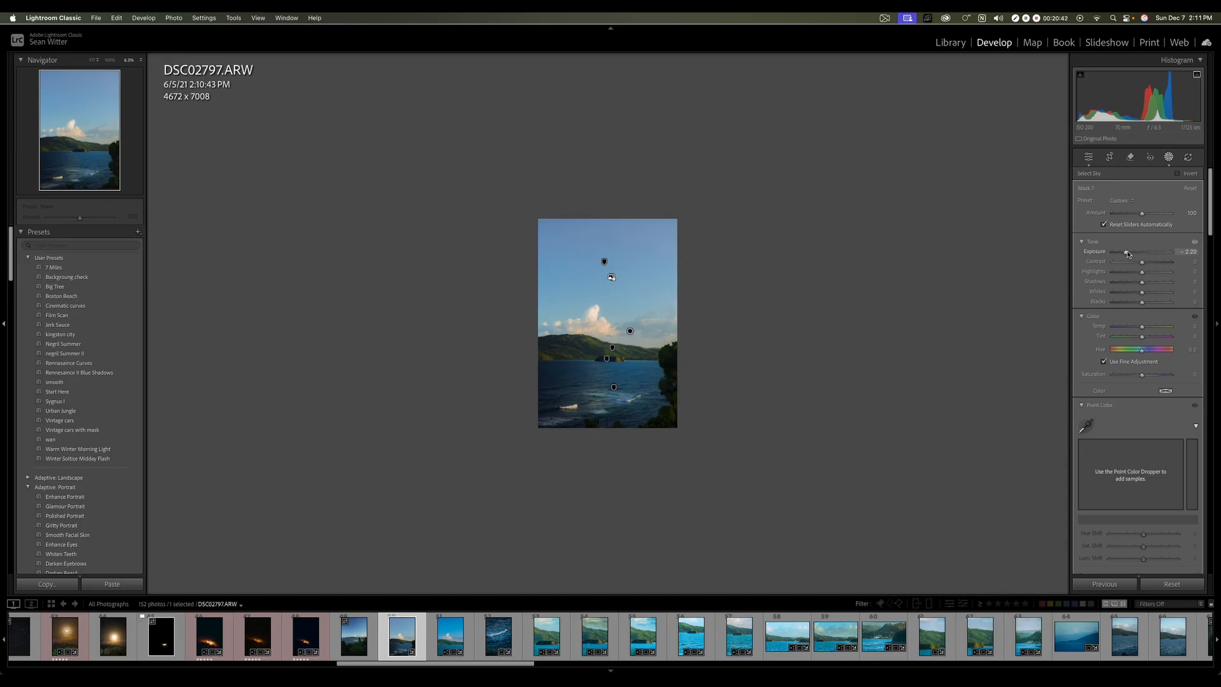
drag(1127, 253, 1131, 255)
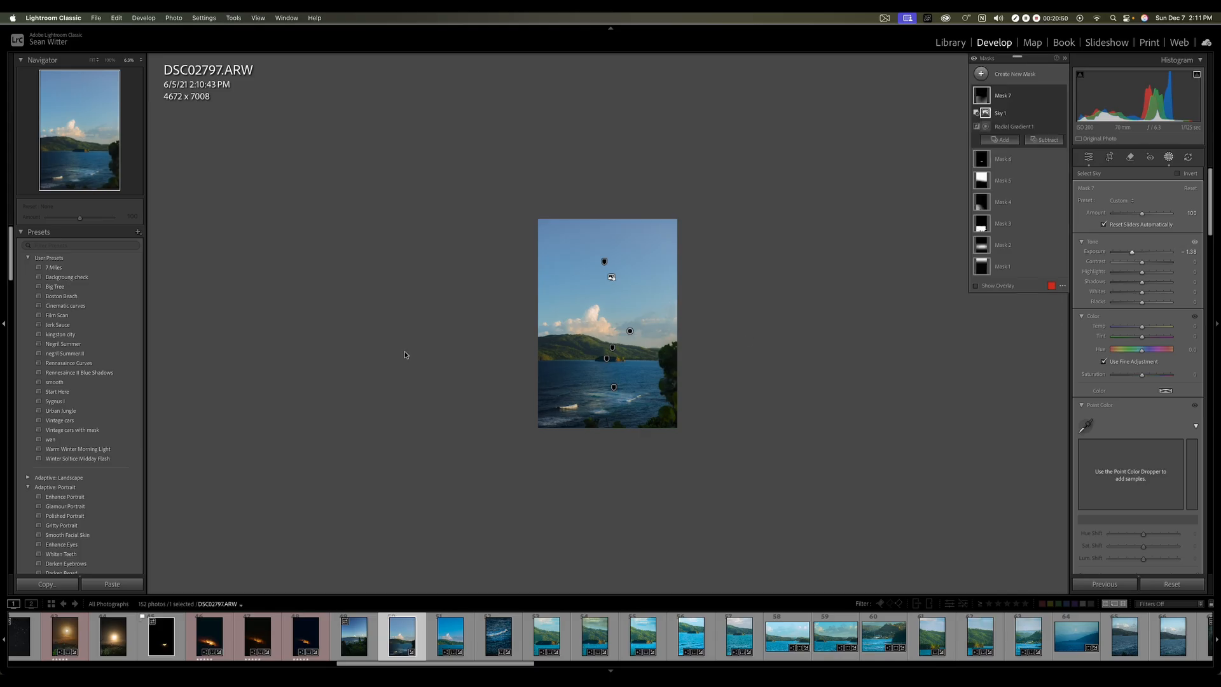
Step: Compare the photo before and after editing side by side, with both versions fitted to the view
scroll(1081, 351, down, 1)
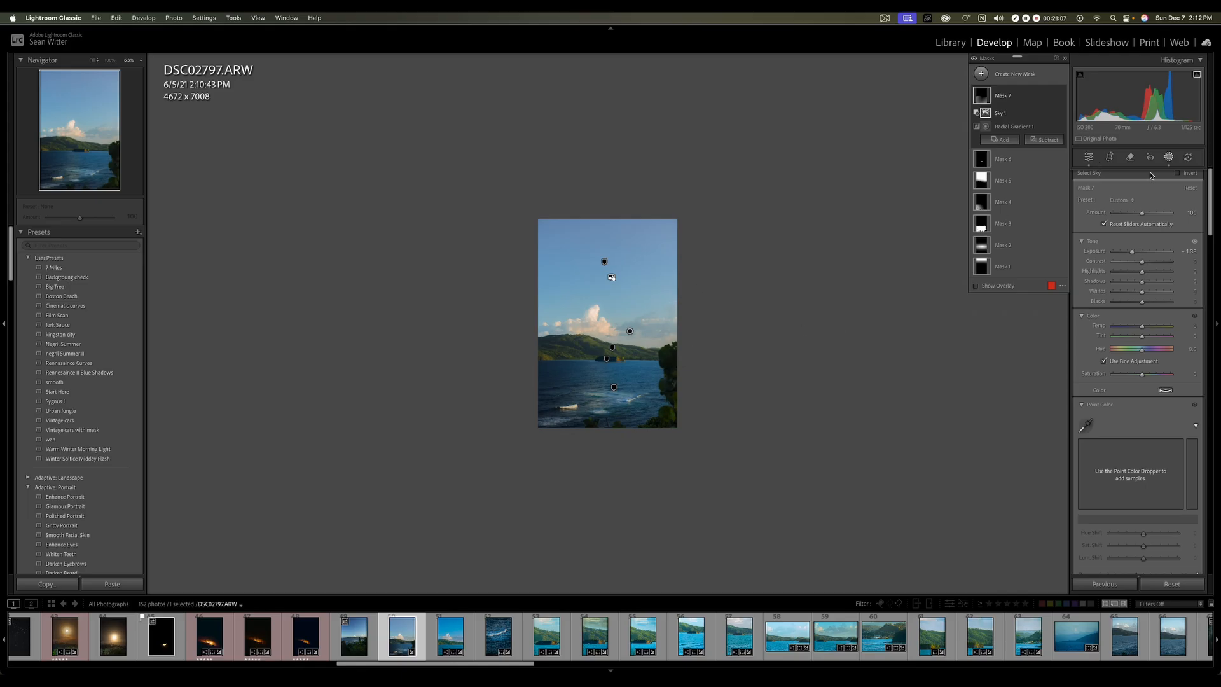
key(y)
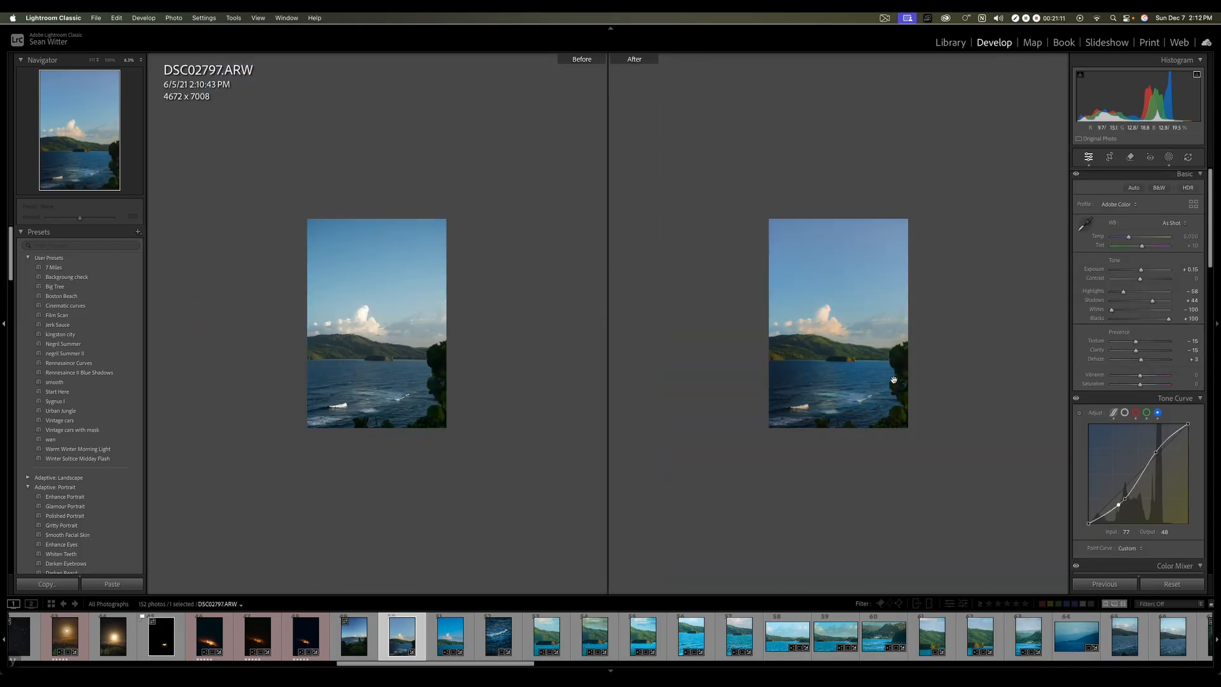
click(93, 60)
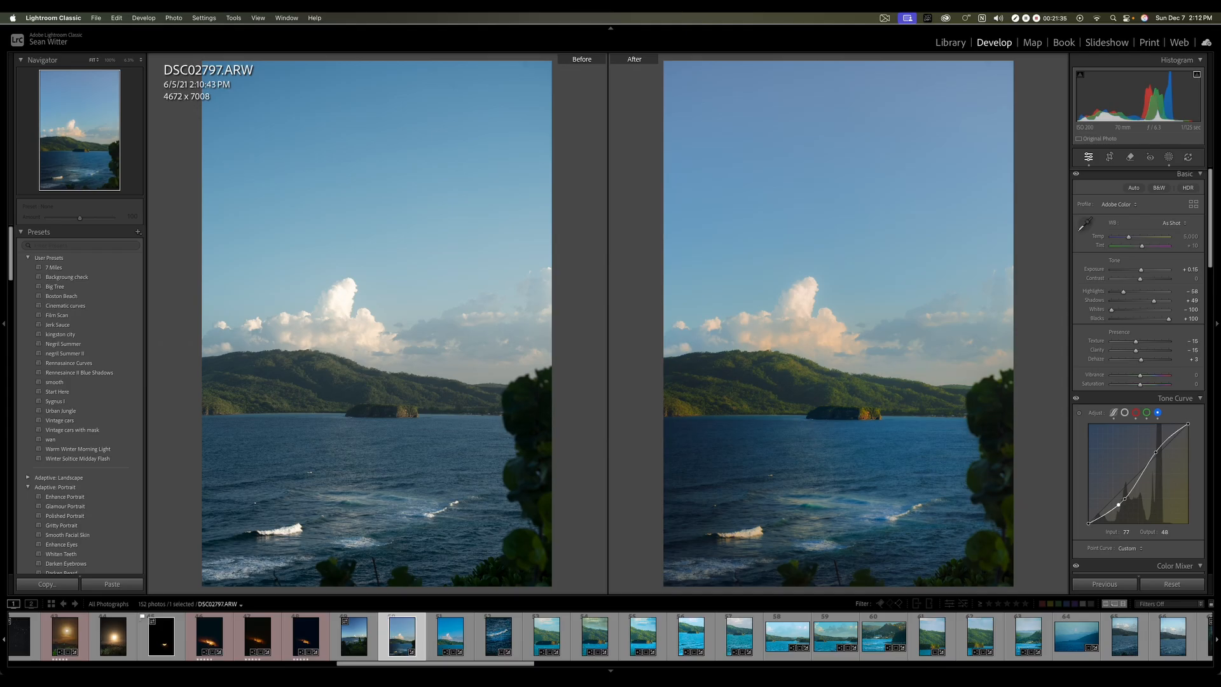
Step: Turn on Denoise in the photo's Detail settings
scroll(1134, 368, down, 15)
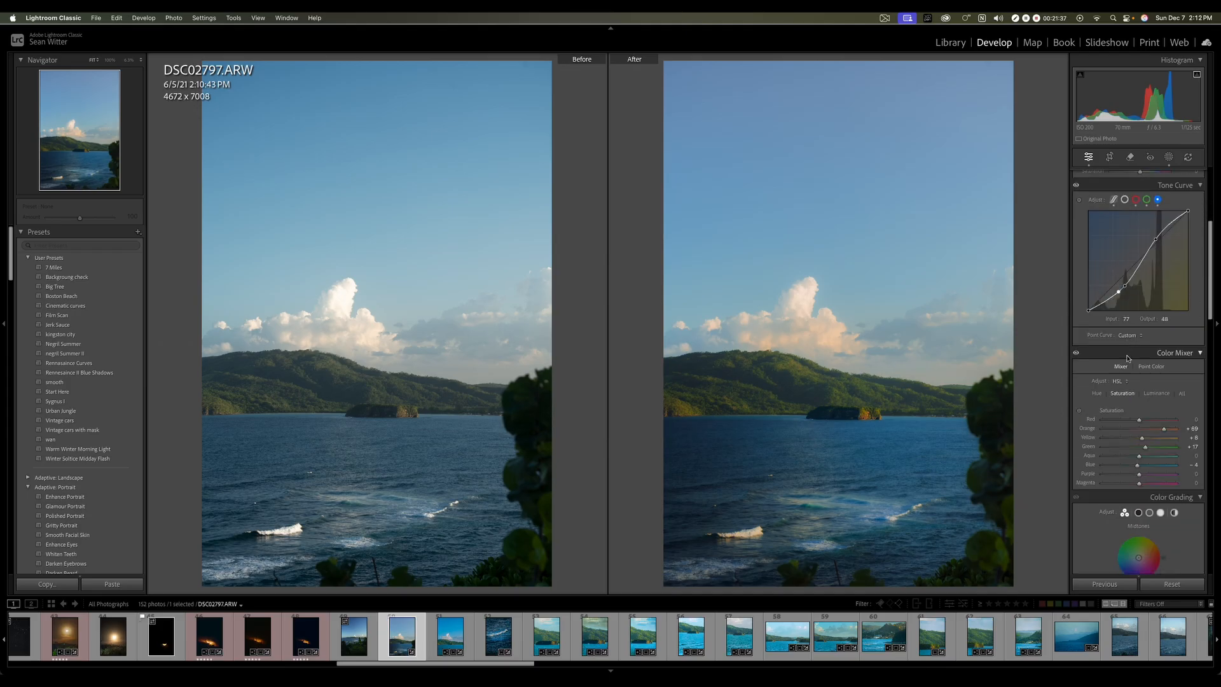
scroll(1134, 368, down, 5)
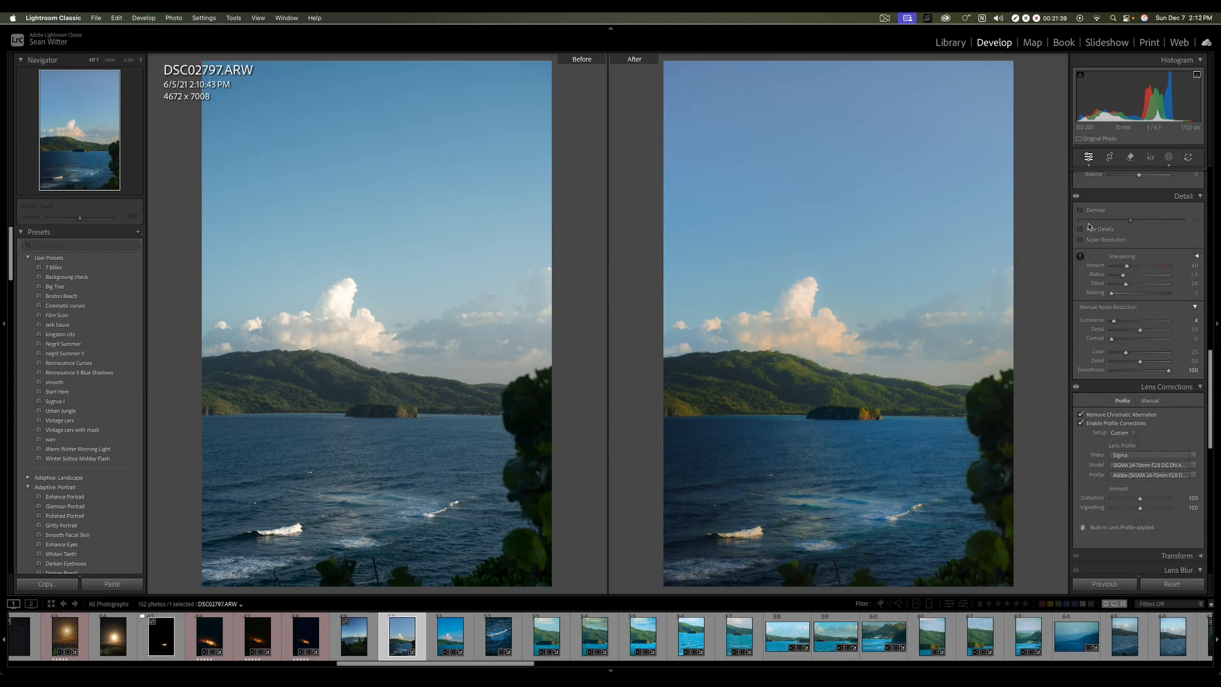
click(1079, 211)
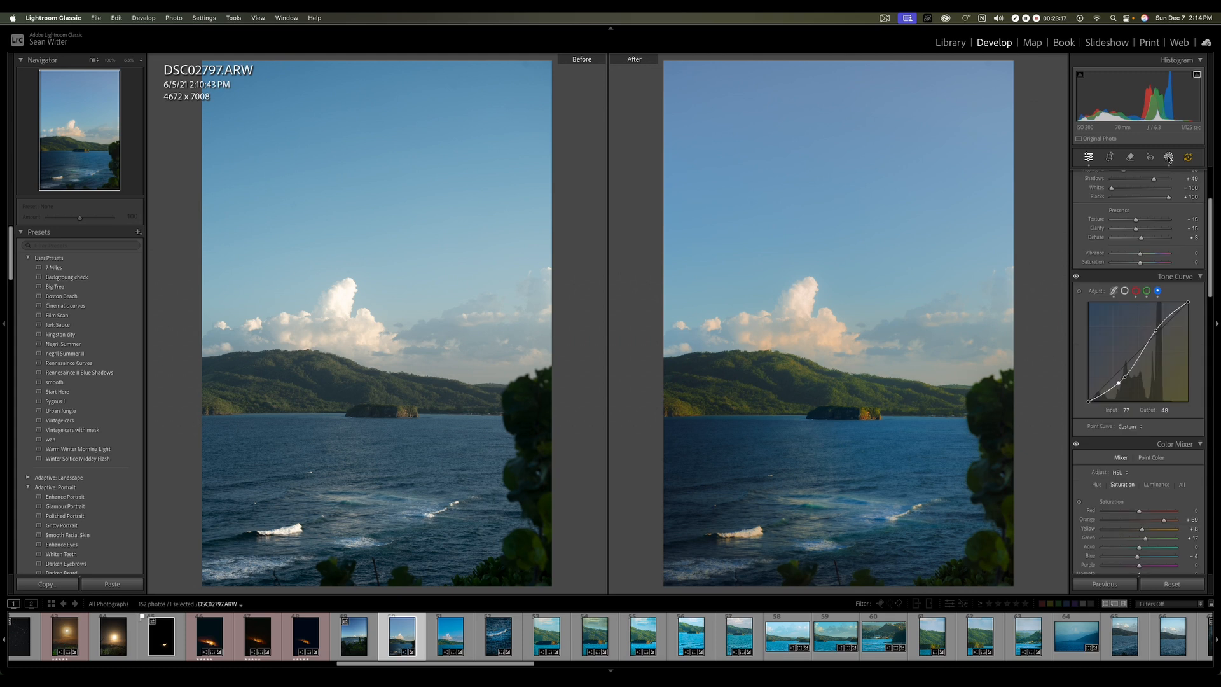
Step: Set the Exposure of the inverted radial gradient mask with the sky subtracted to -0.68
click(1168, 158)
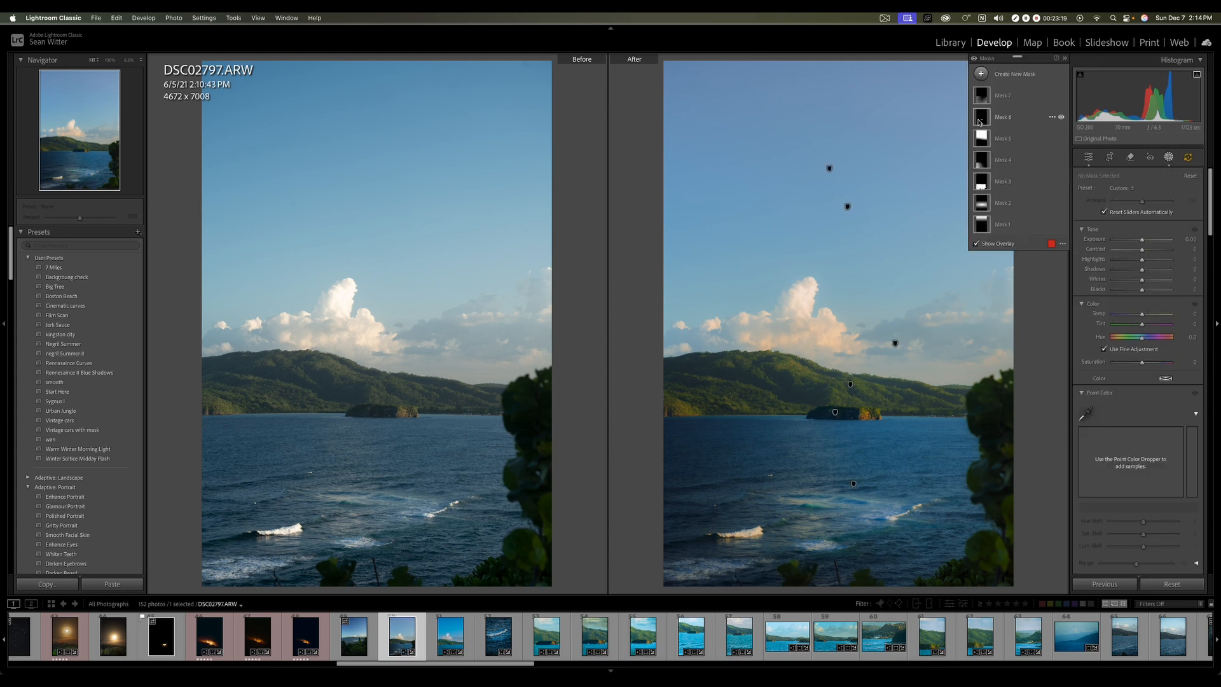
click(977, 103)
drag(1143, 239, 1136, 243)
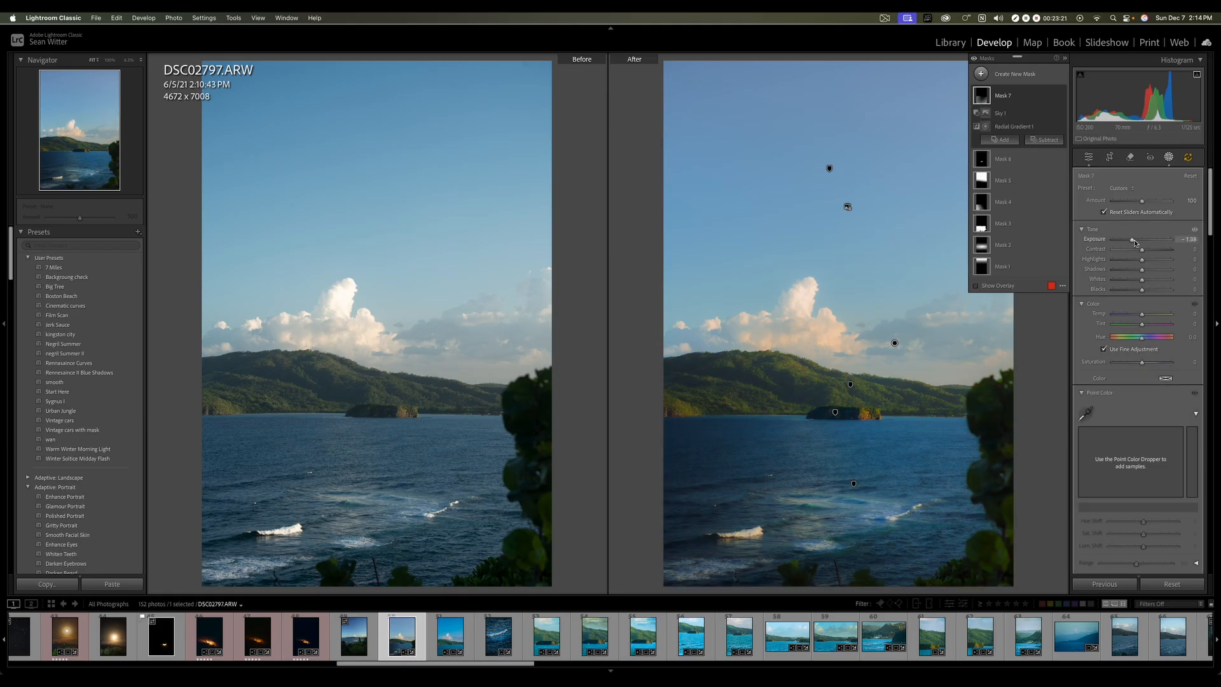
key(shift+w)
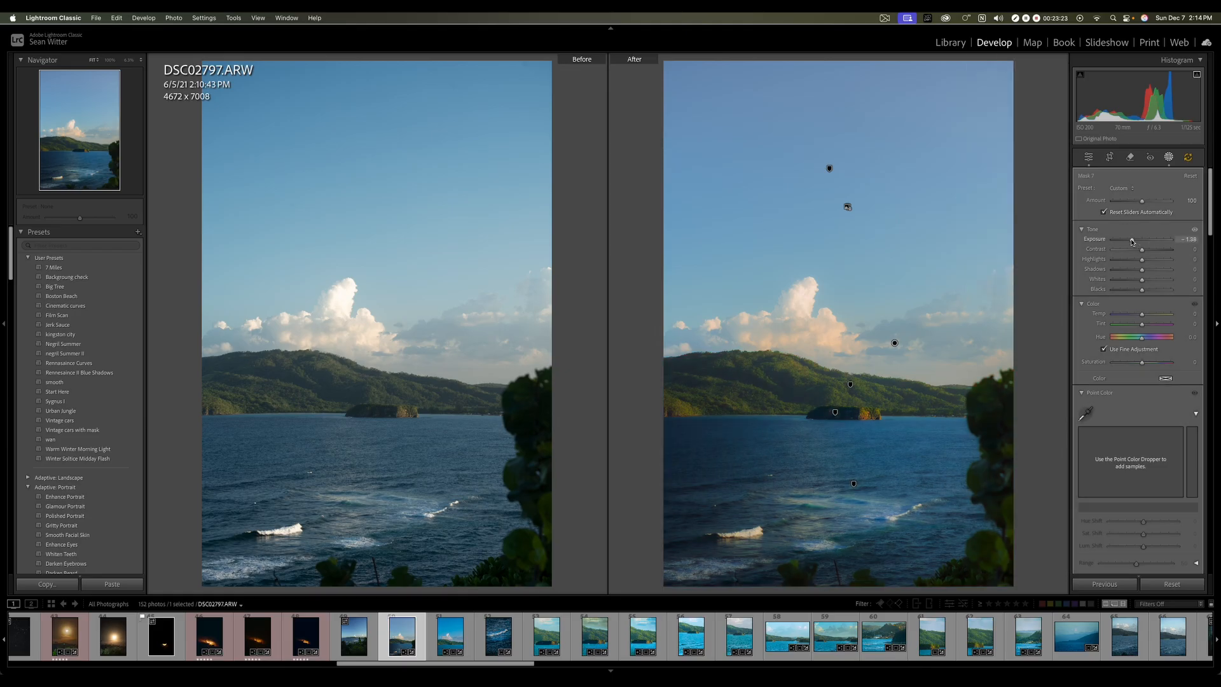
drag(1131, 241, 1133, 241)
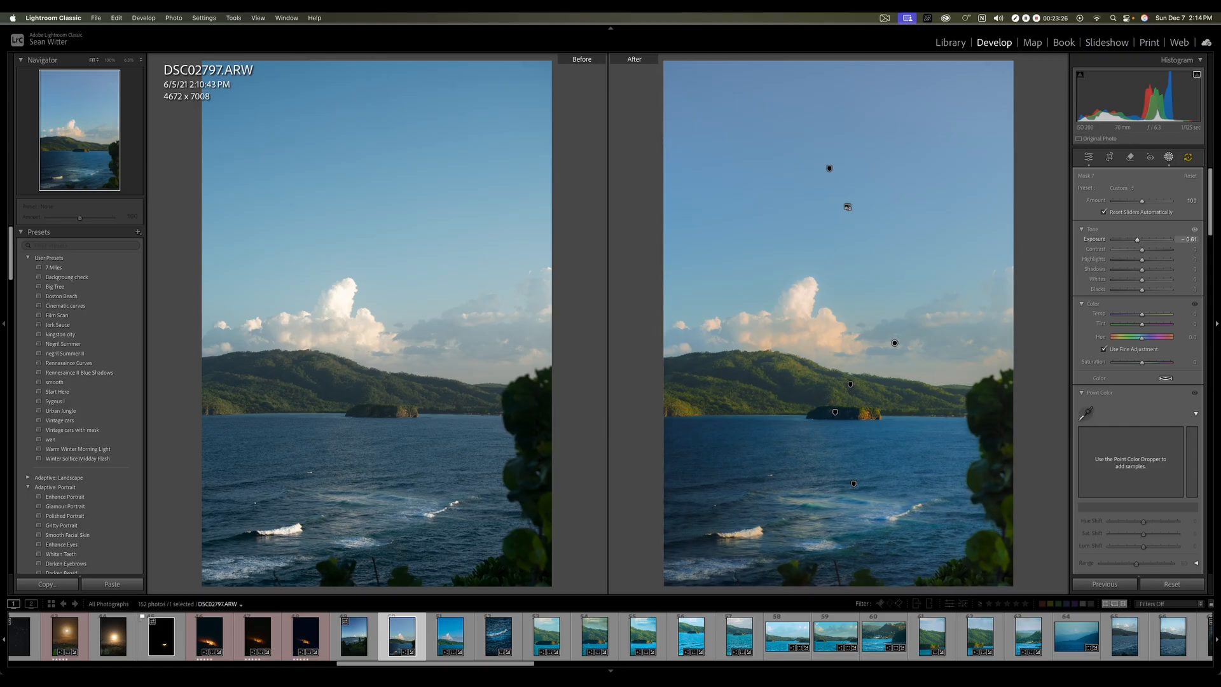
drag(1136, 239, 1136, 242)
key(shift+w)
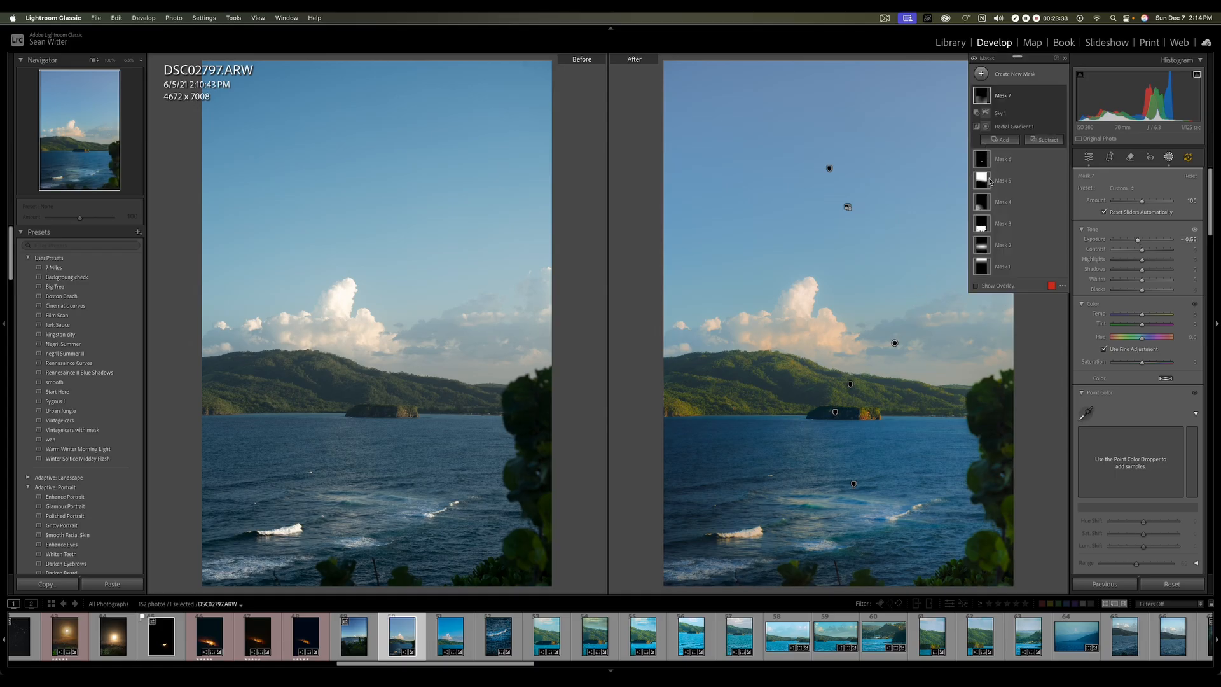
Step: Set the Exposure of the water mask with the linear gradient to -0.20 and leave masking
click(981, 226)
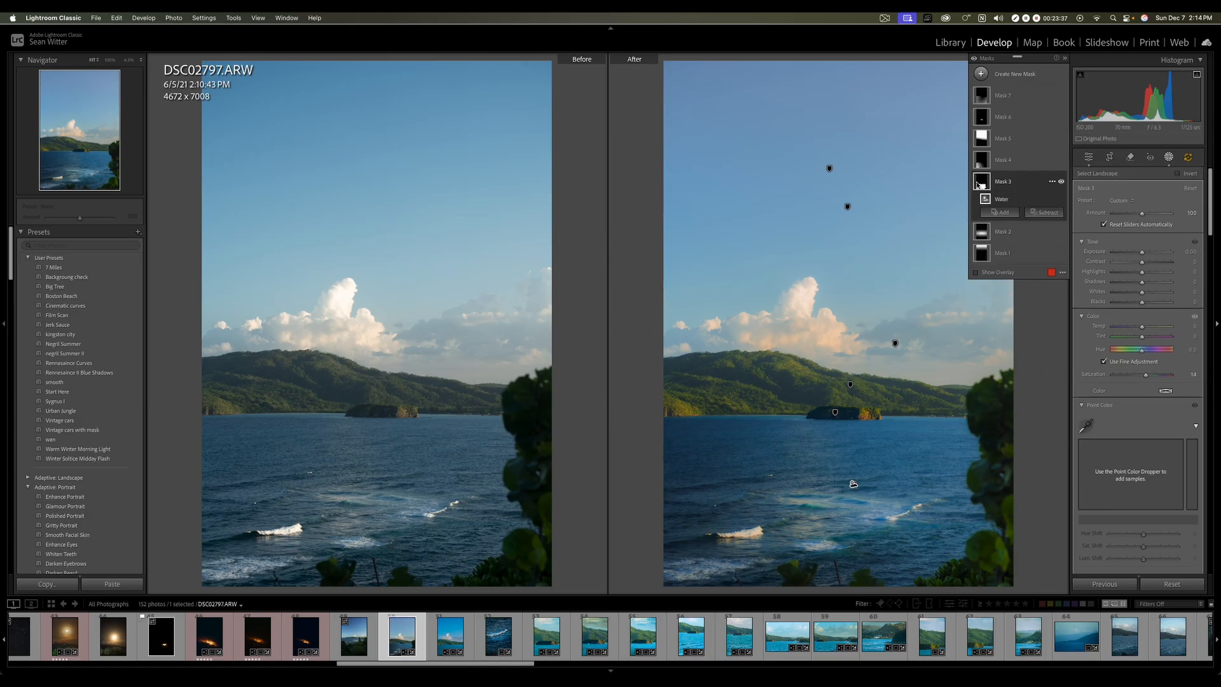
click(979, 161)
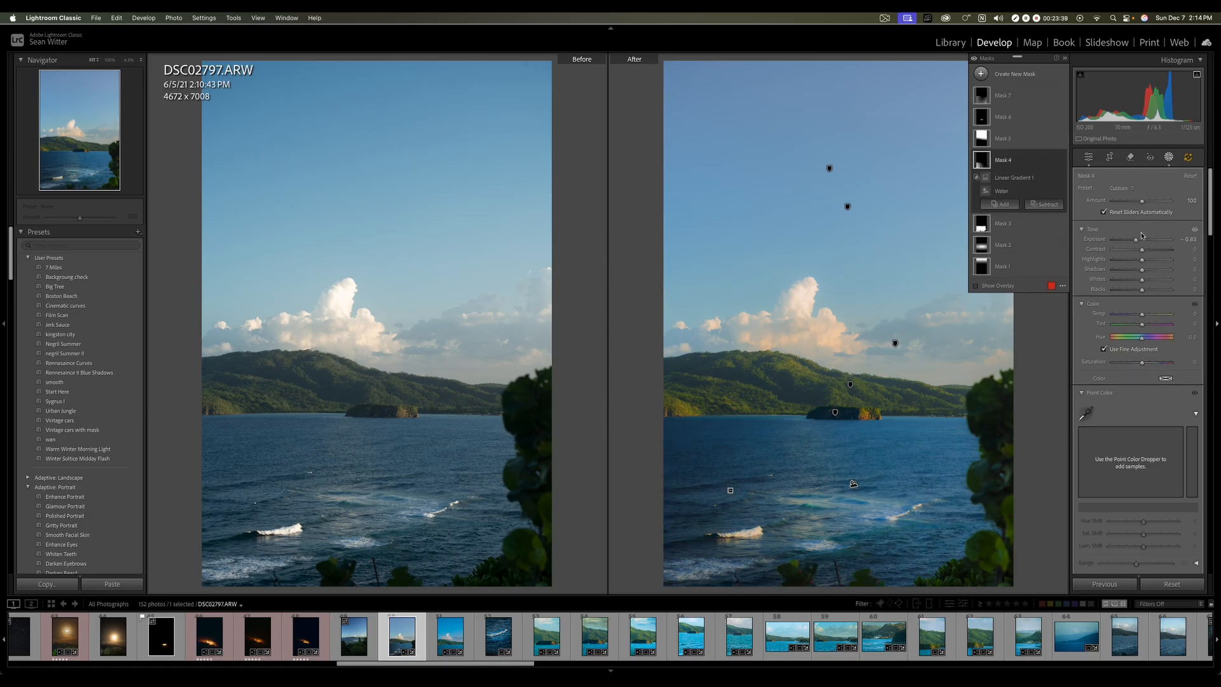
drag(1141, 239, 1140, 241)
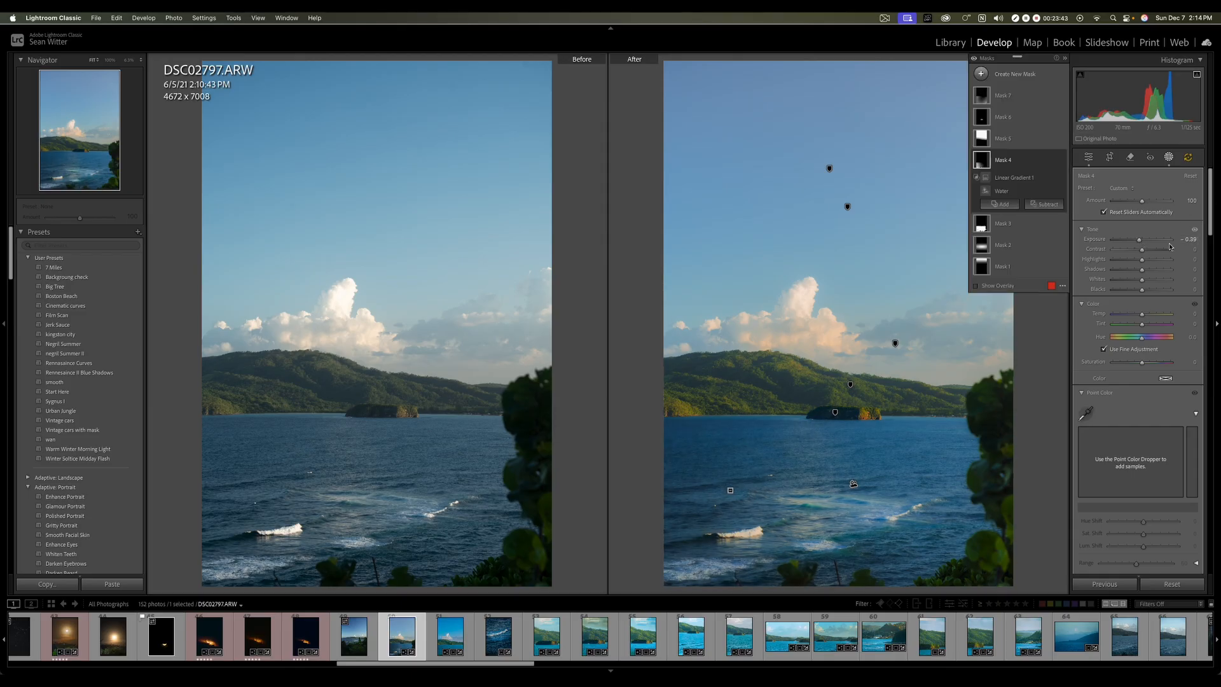
click(1170, 157)
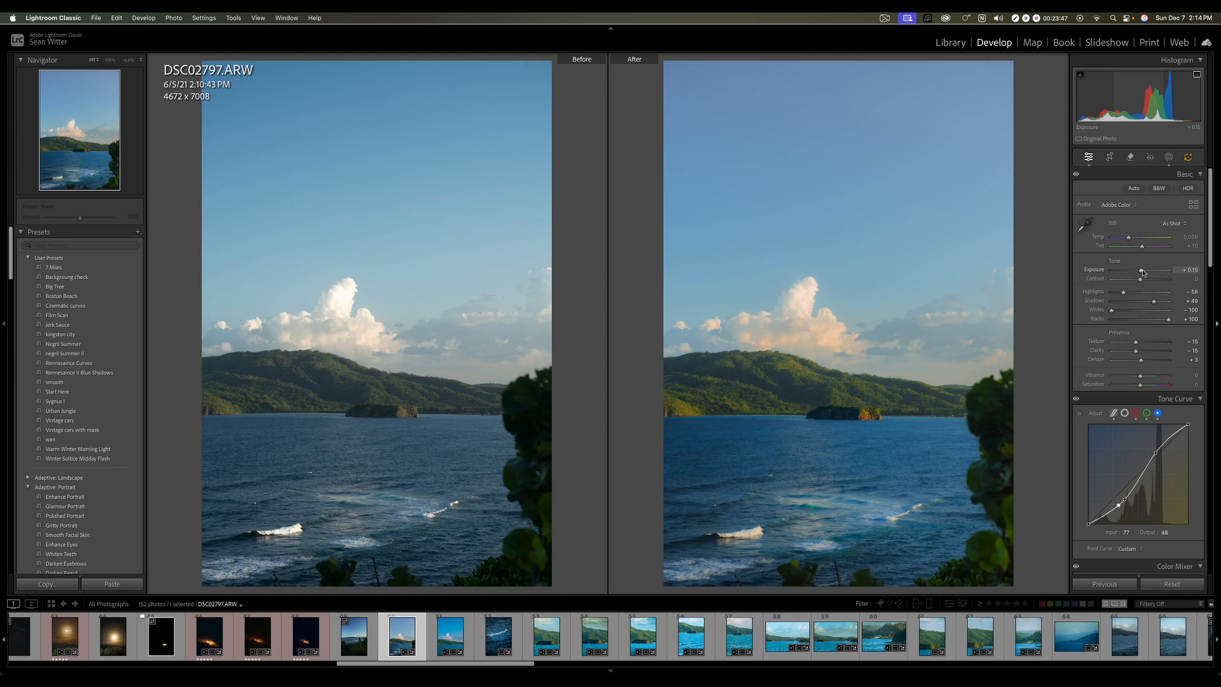
Step: Set the photo's overall Exposure to +0.40 and Highlights to -100
drag(1142, 270, 1142, 271)
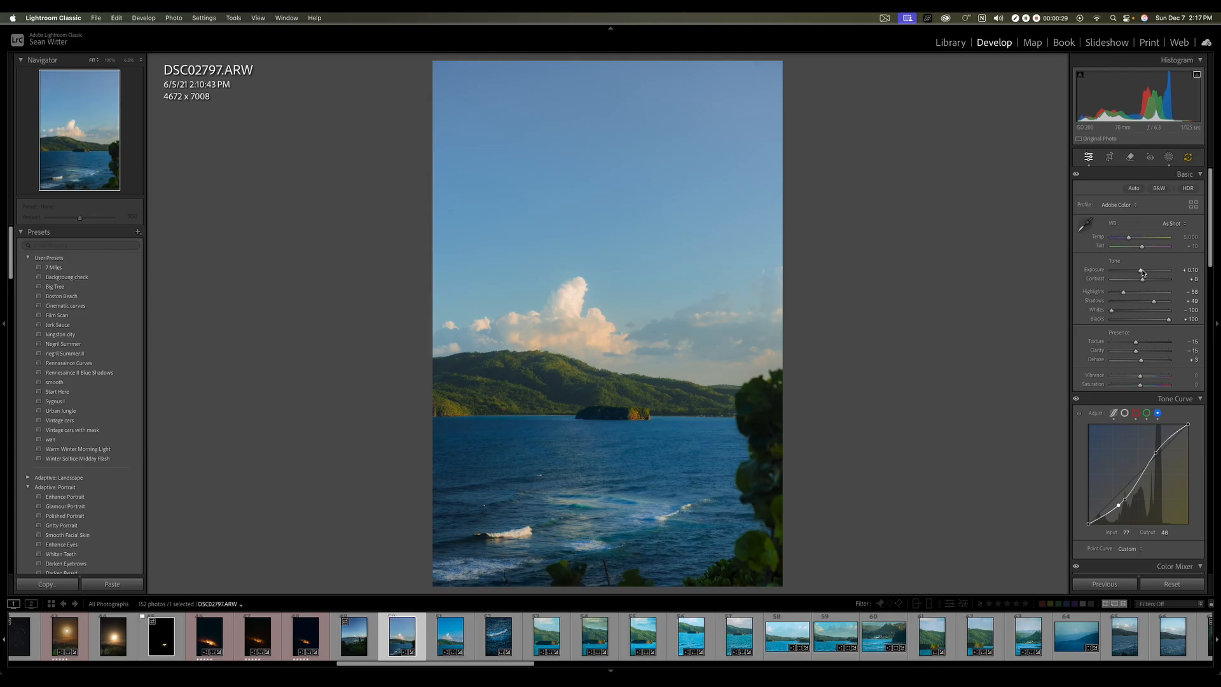
drag(1142, 273, 1144, 272)
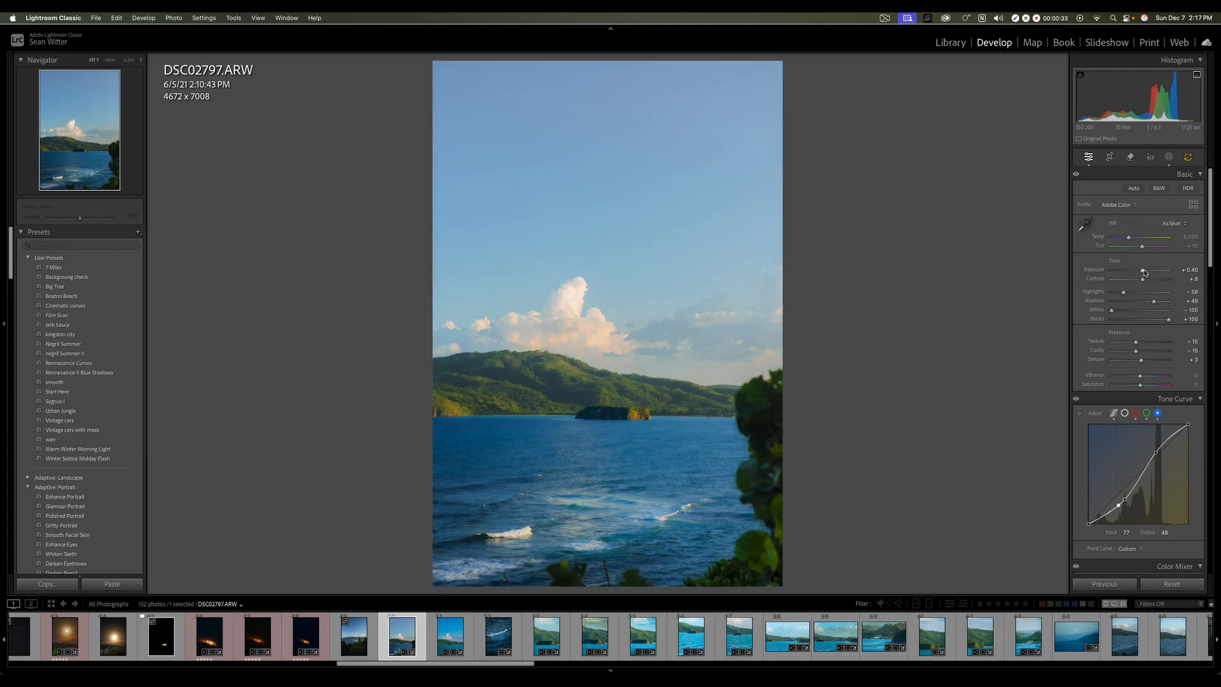
drag(1124, 292, 1105, 296)
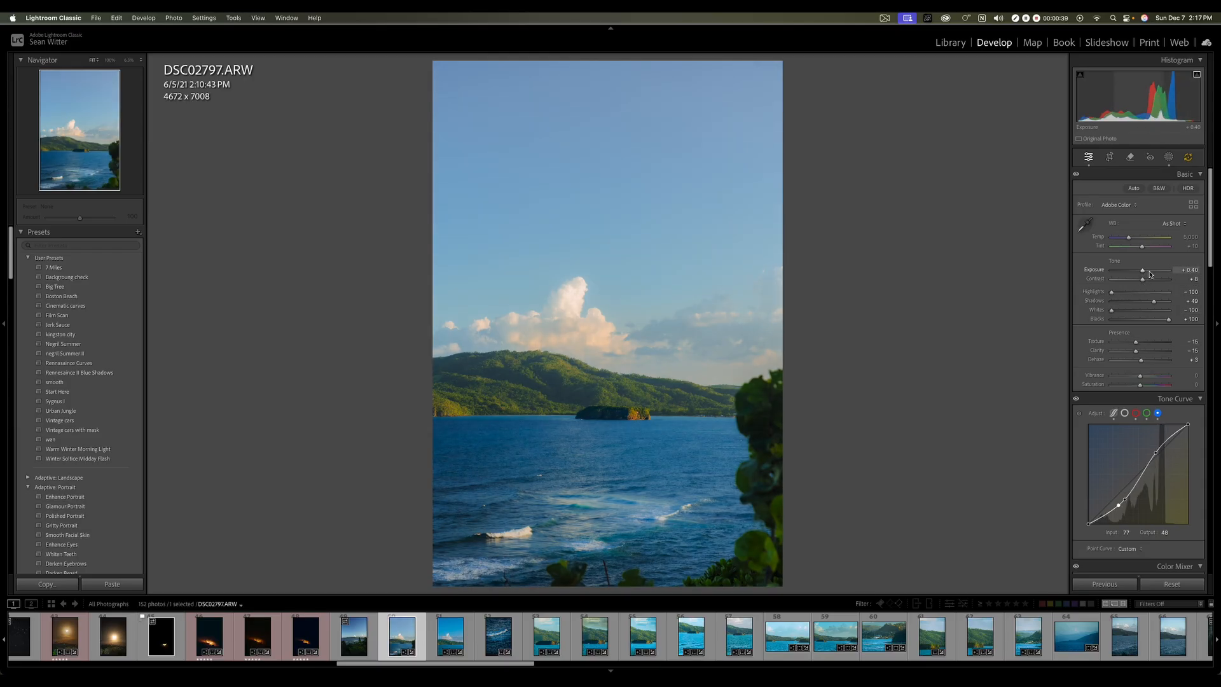
Step: Shape the composite point curve with black output 7, a shadow point at 71/73, a highlight point, and white output 247
click(1125, 412)
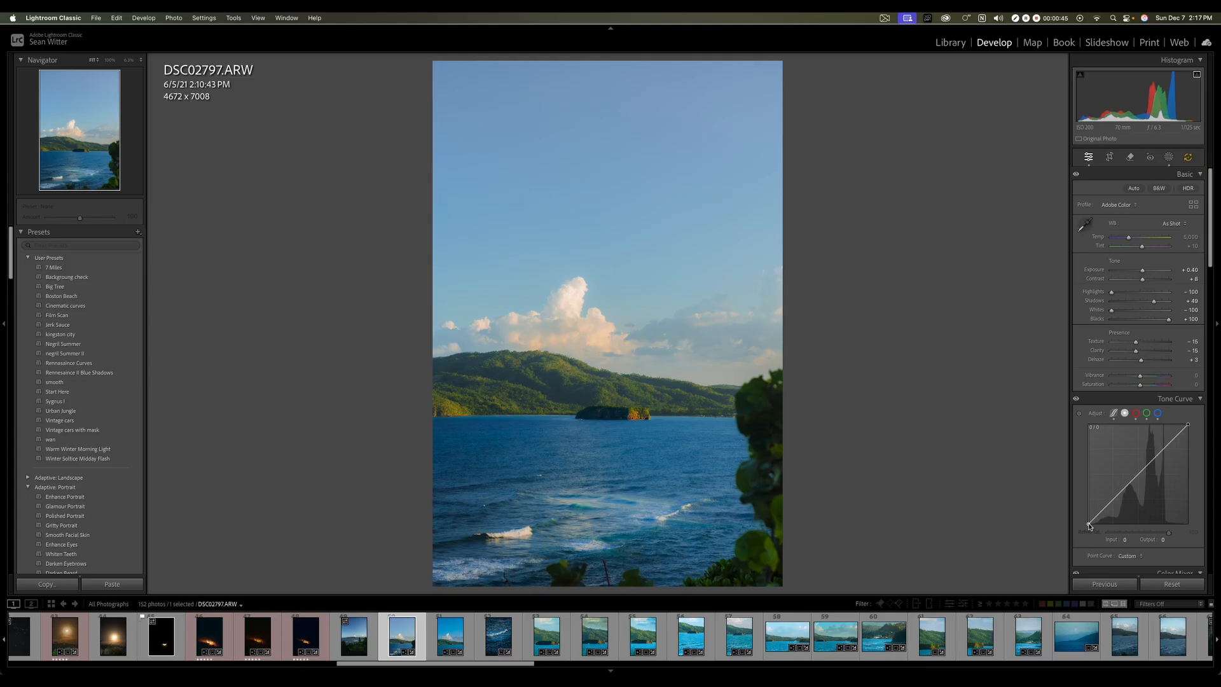
drag(1088, 524, 1087, 524)
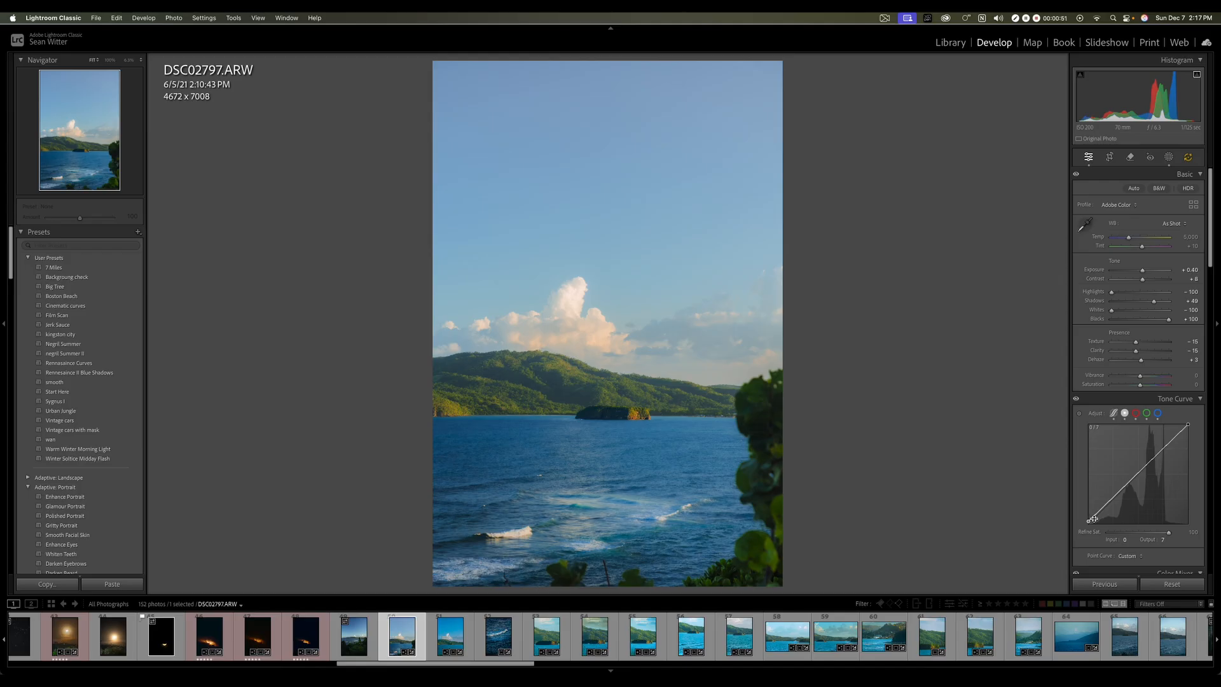
click(1114, 496)
drag(1114, 495, 1116, 495)
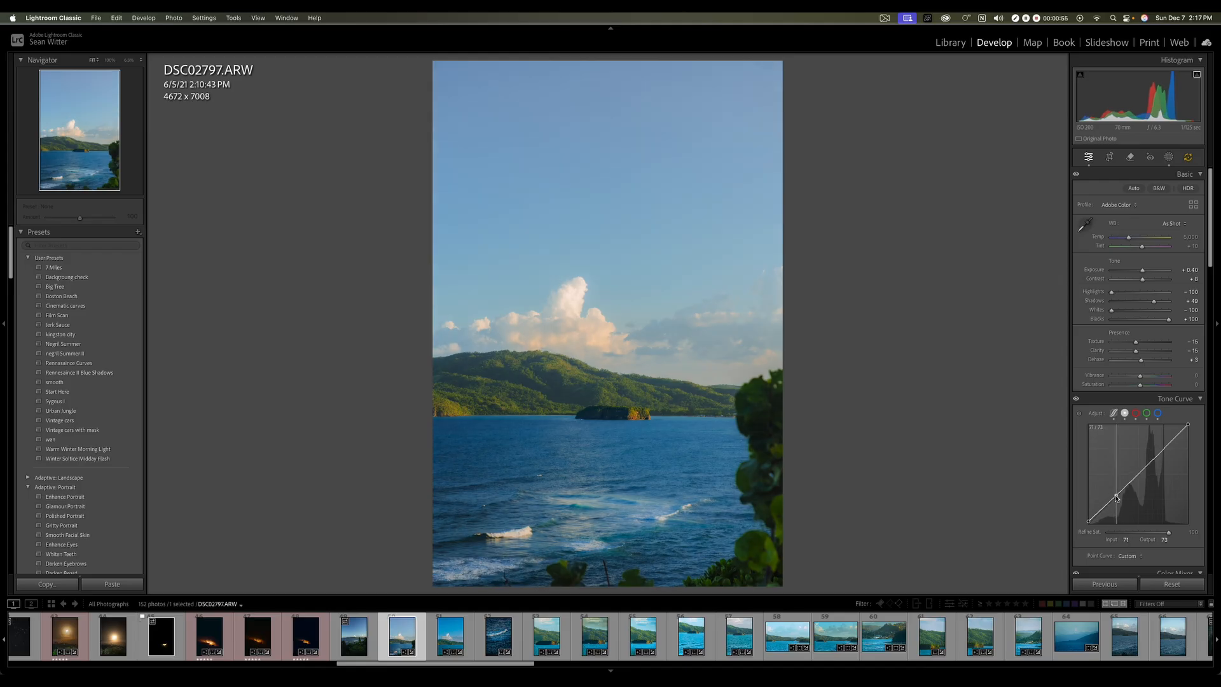
drag(1161, 451, 1192, 429)
click(1188, 424)
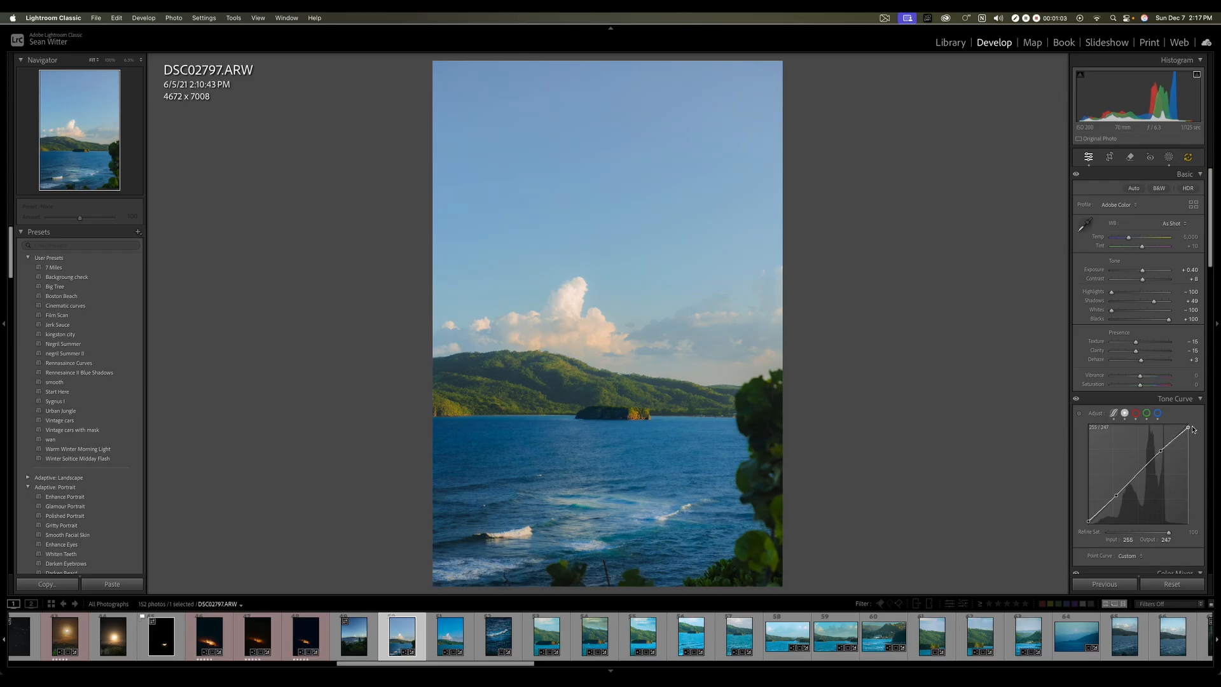